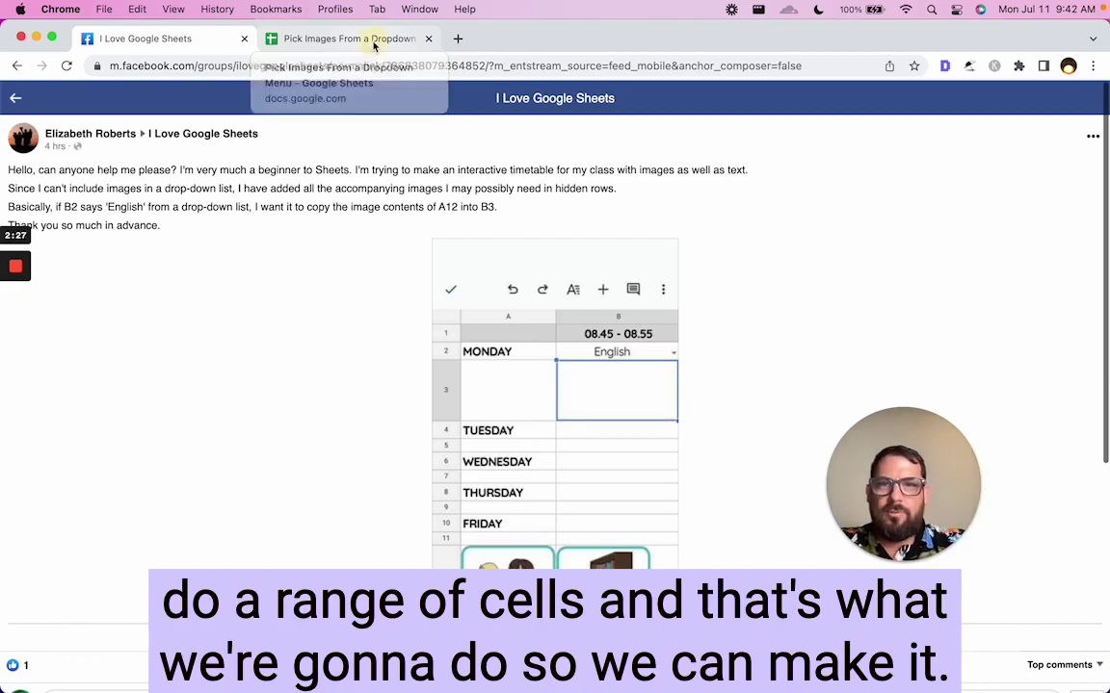
# - Switch from the Facebook post to the 'Pick Images From a Dropdown Menu' spreadsheet tab
pyautogui.click(374, 43)
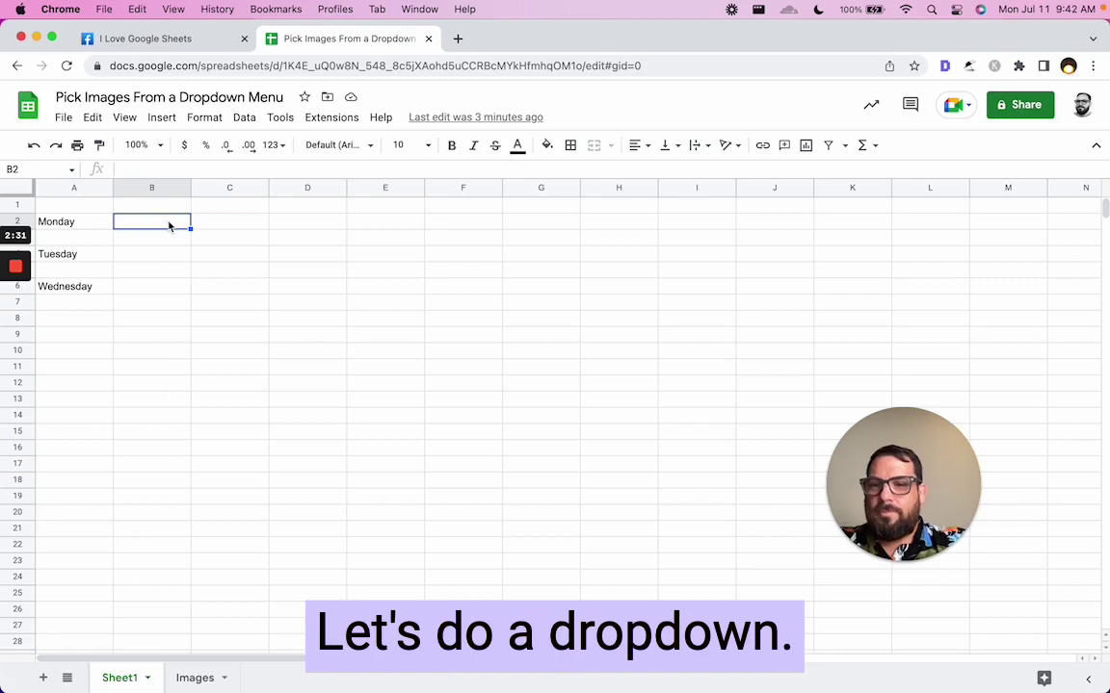
# - Enter English, Study and Math in A1:A3 of the Images sheet, then go back to Sheet1
pyautogui.rightClick(169, 226)
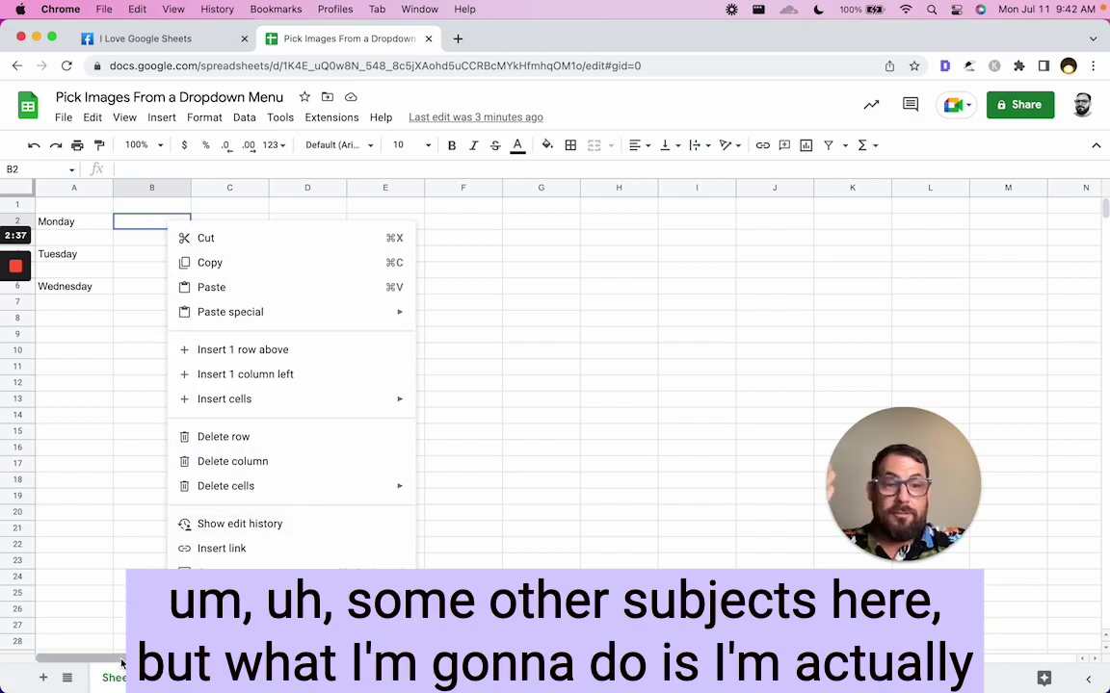
pyautogui.hotkey('alt', 'Down')
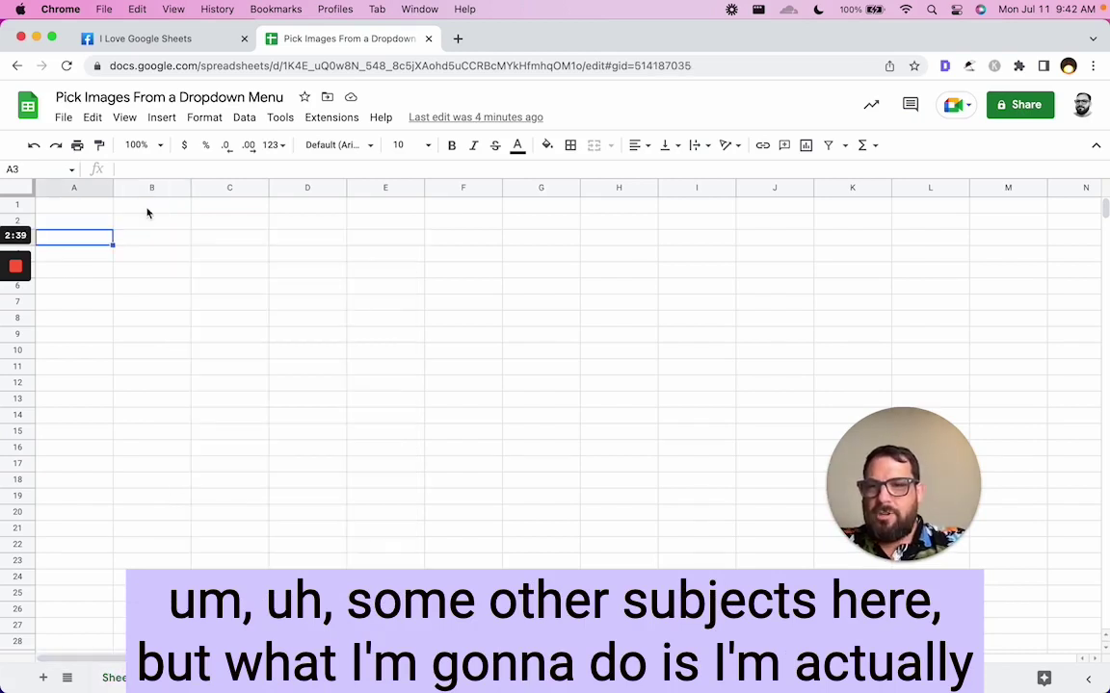
pyautogui.click(105, 210)
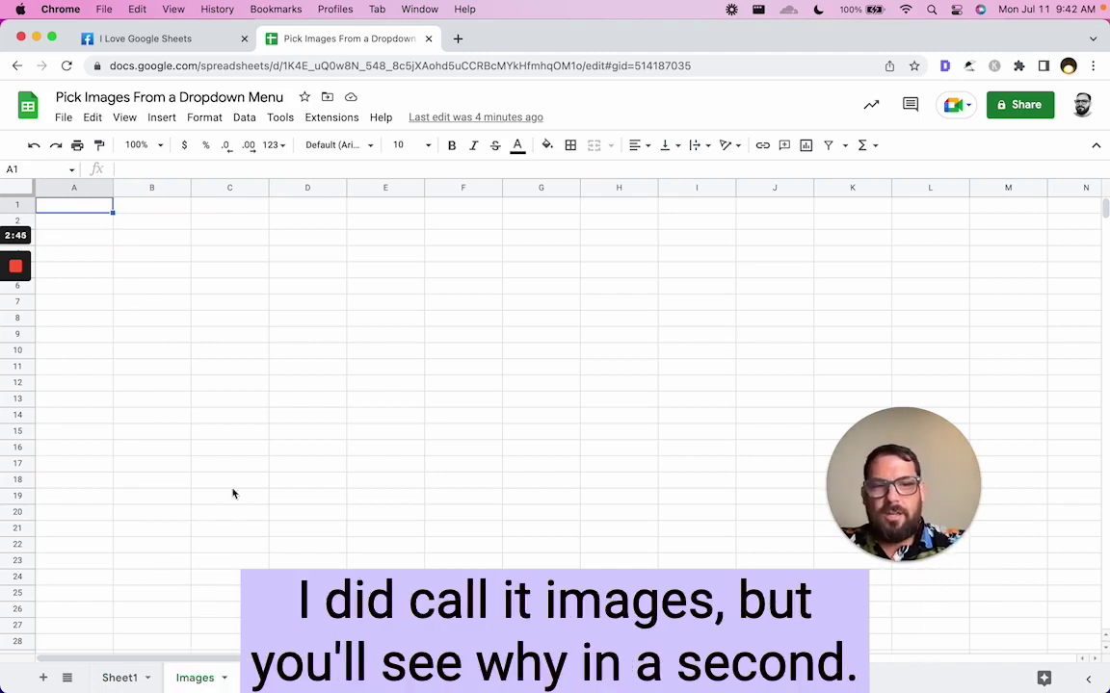
pyautogui.write('English')
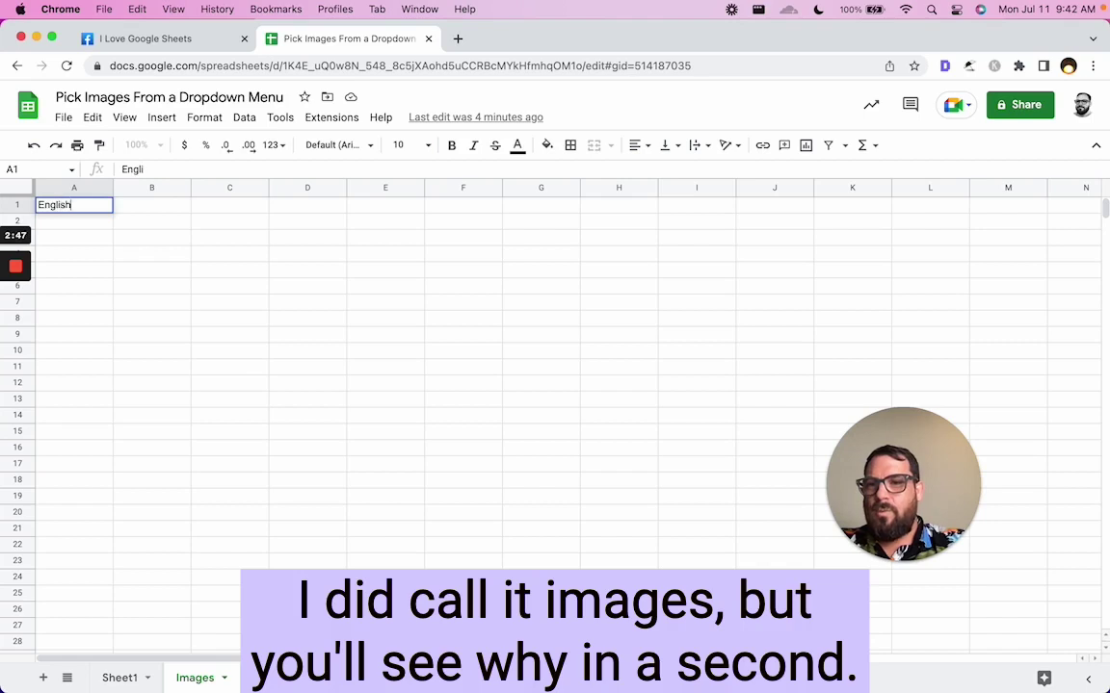
pyautogui.press('Return')
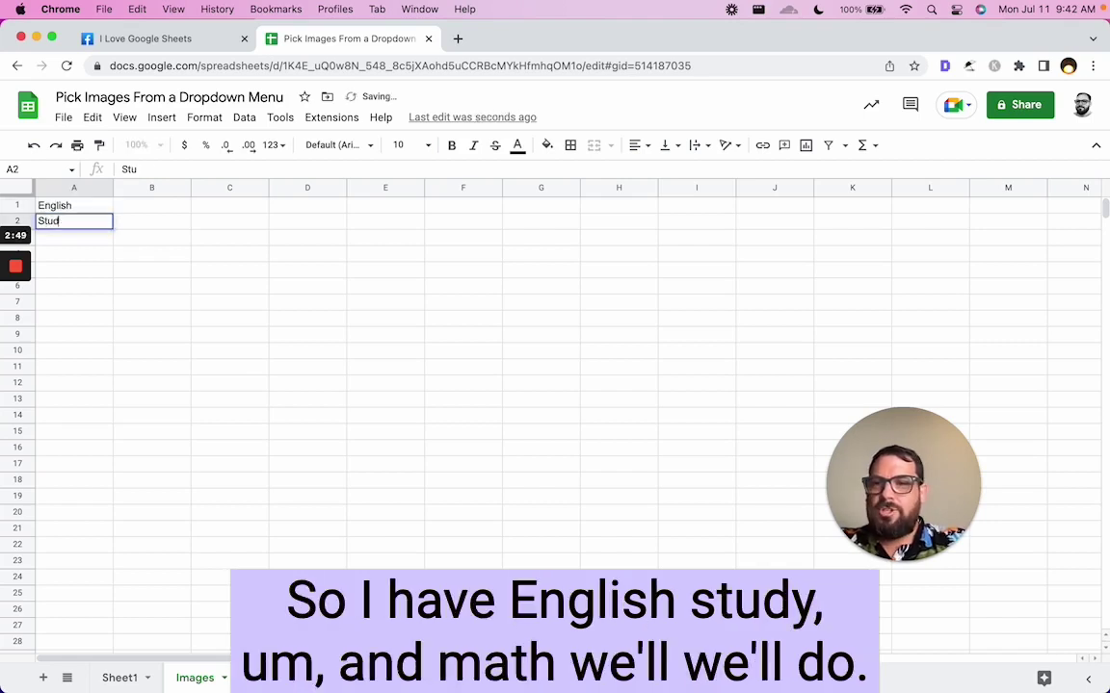
pyautogui.press('Return')
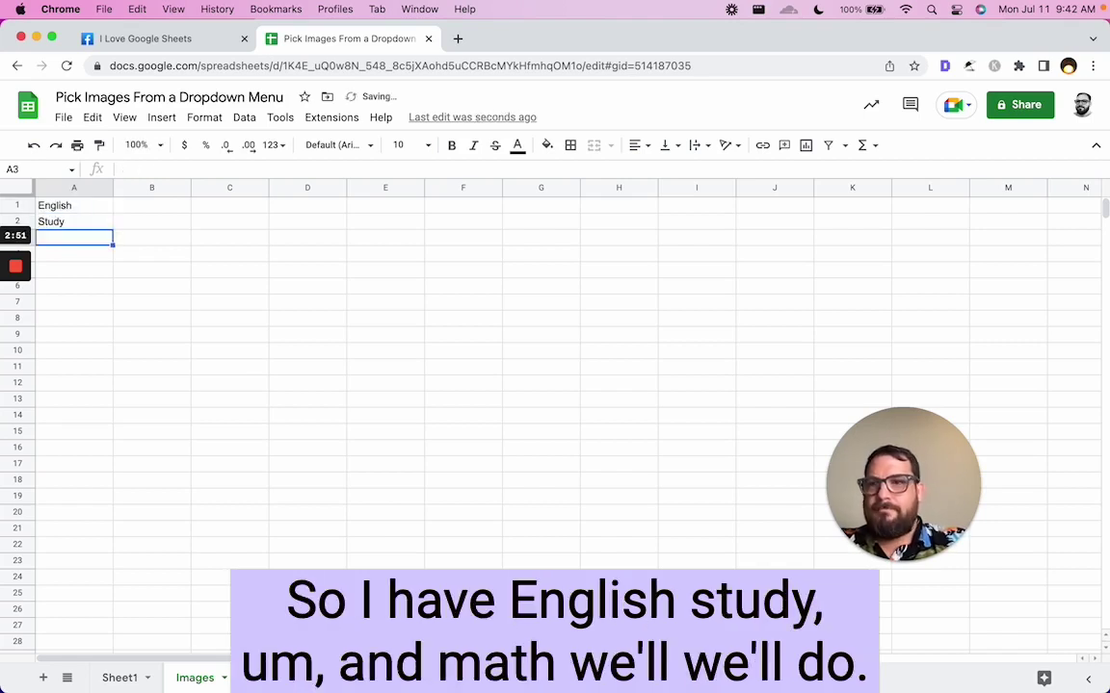
pyautogui.write('Math')
pyautogui.press('Return')
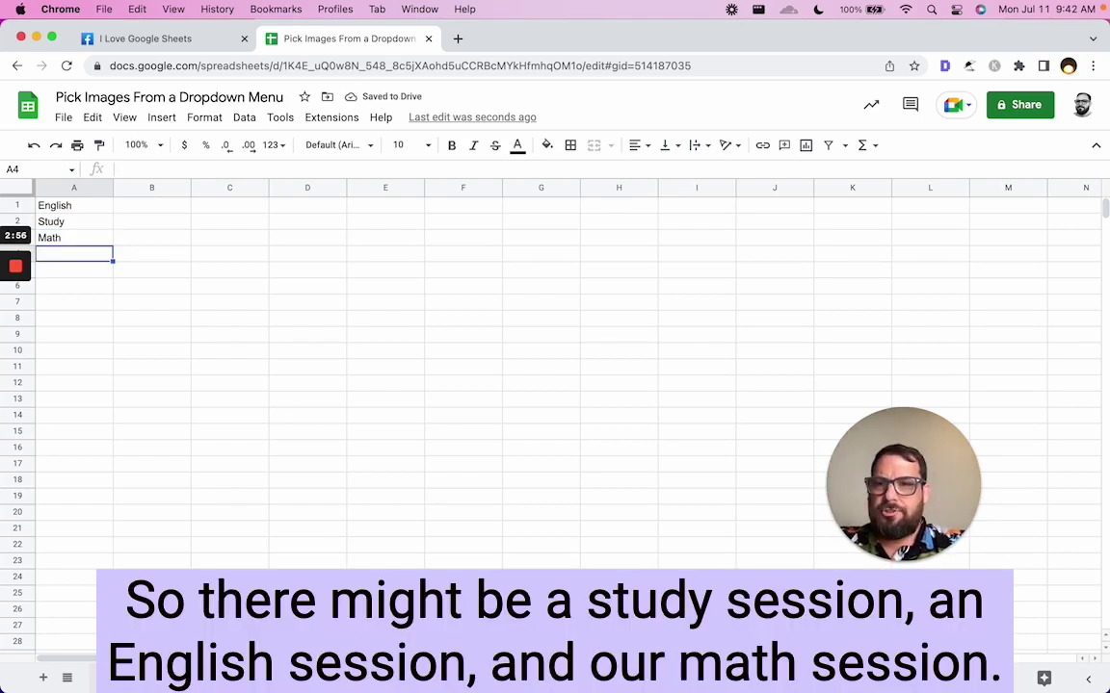
pyautogui.hotkey('alt', 'Up')
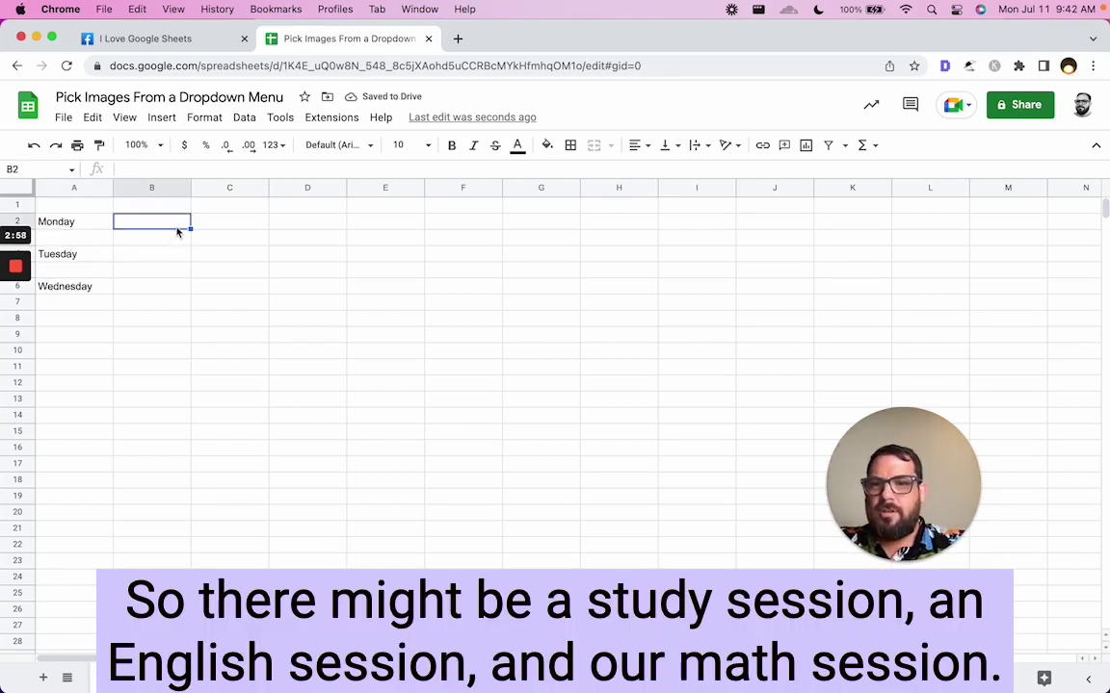
# - Give B2 a data-validation dropdown that lists subjects from Images!A1:A10
pyautogui.click(177, 230)
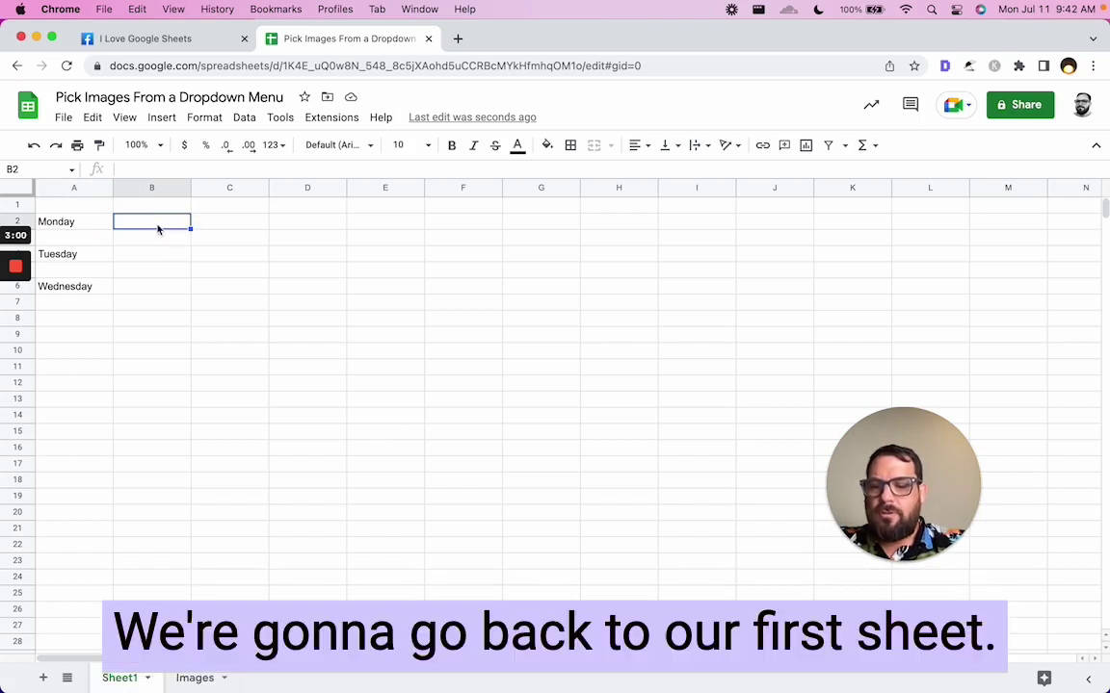
pyautogui.rightClick(158, 228)
pyautogui.moveTo(231, 576)
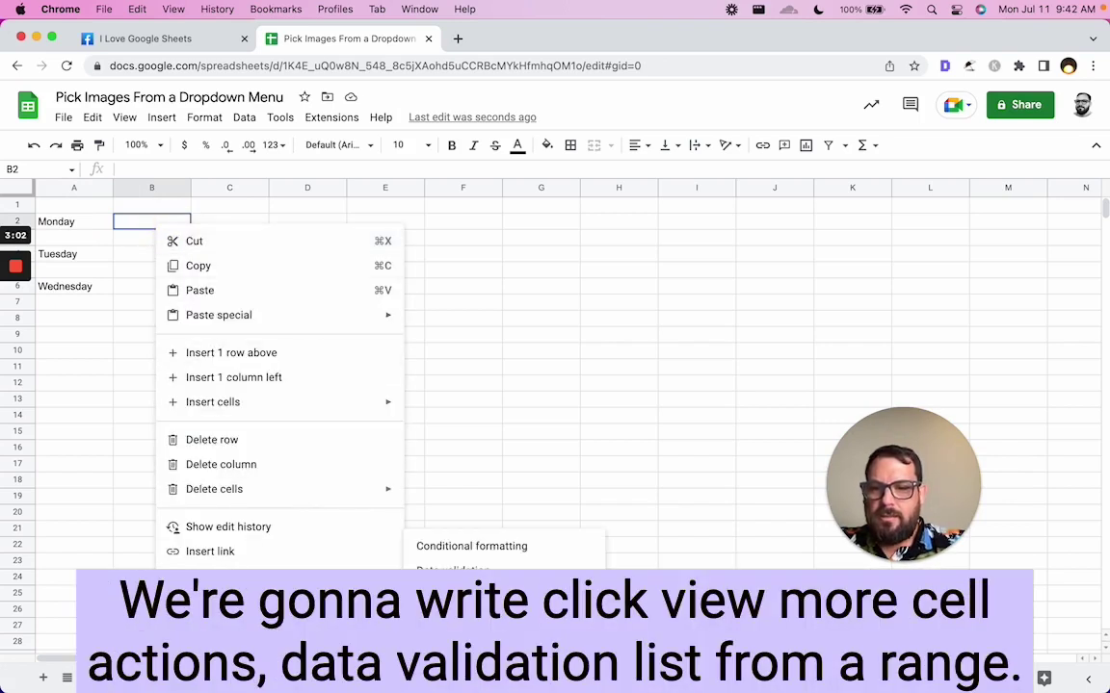
pyautogui.click(453, 571)
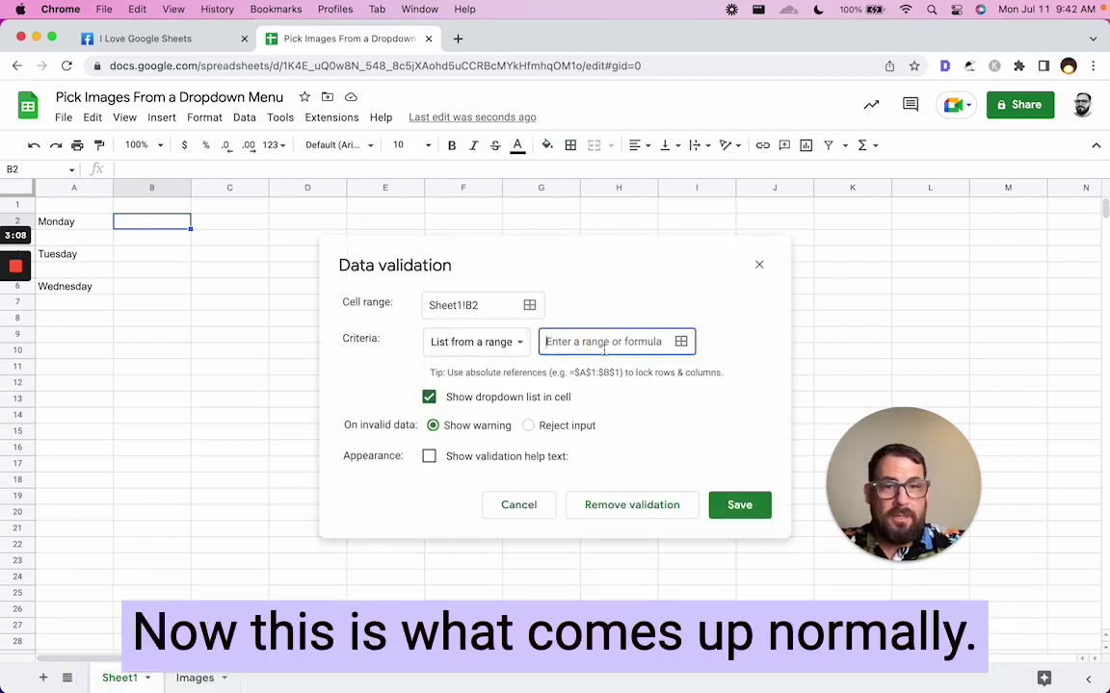
pyautogui.click(679, 343)
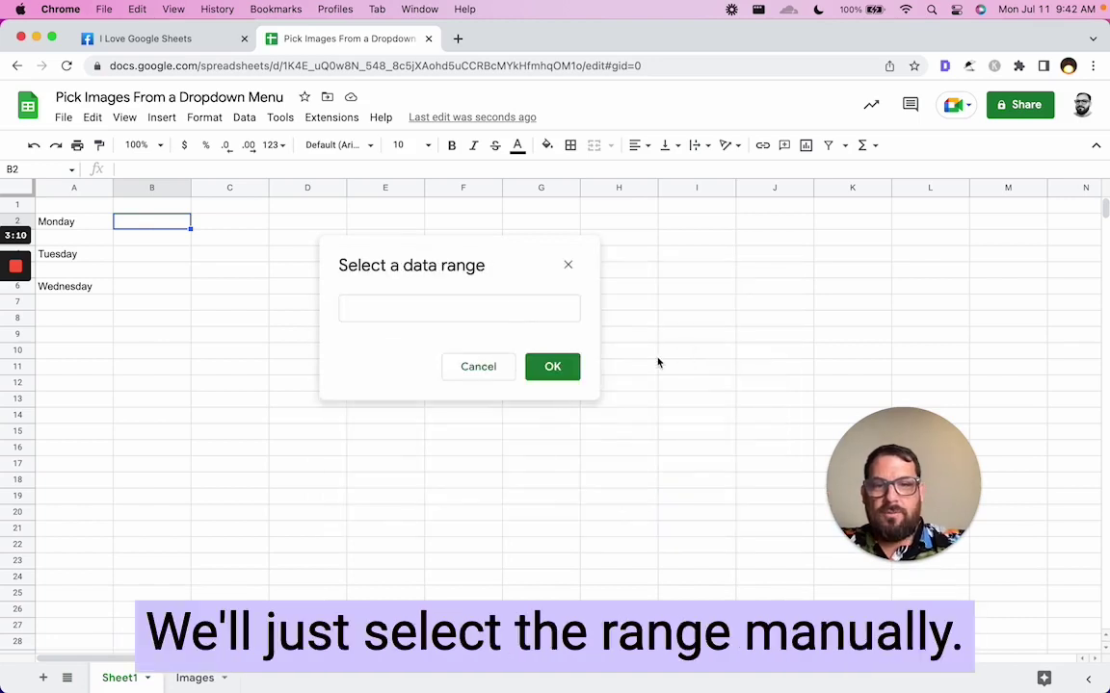
pyautogui.click(195, 678)
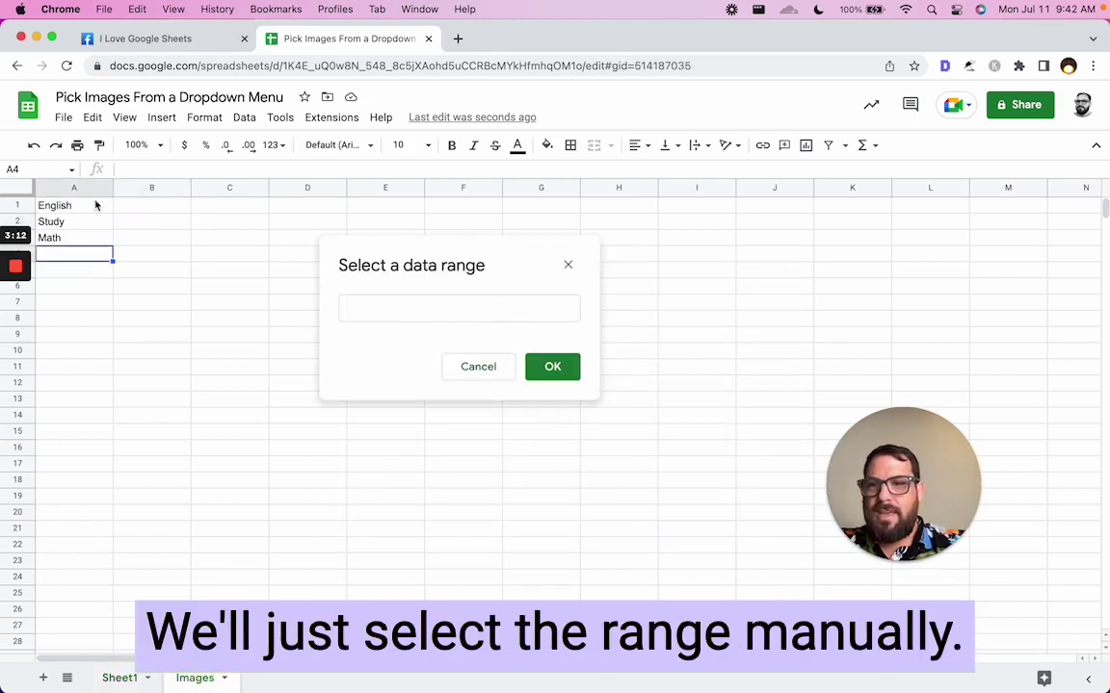
pyautogui.moveTo(93, 205); pyautogui.dragTo(79, 346)
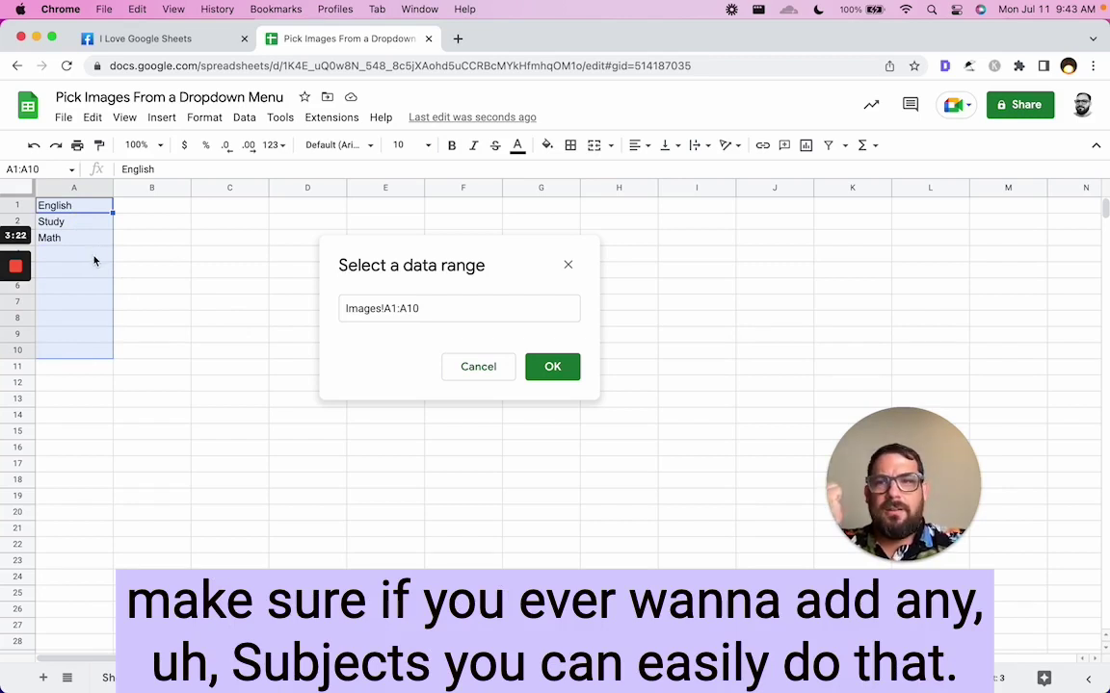
pyautogui.click(553, 368)
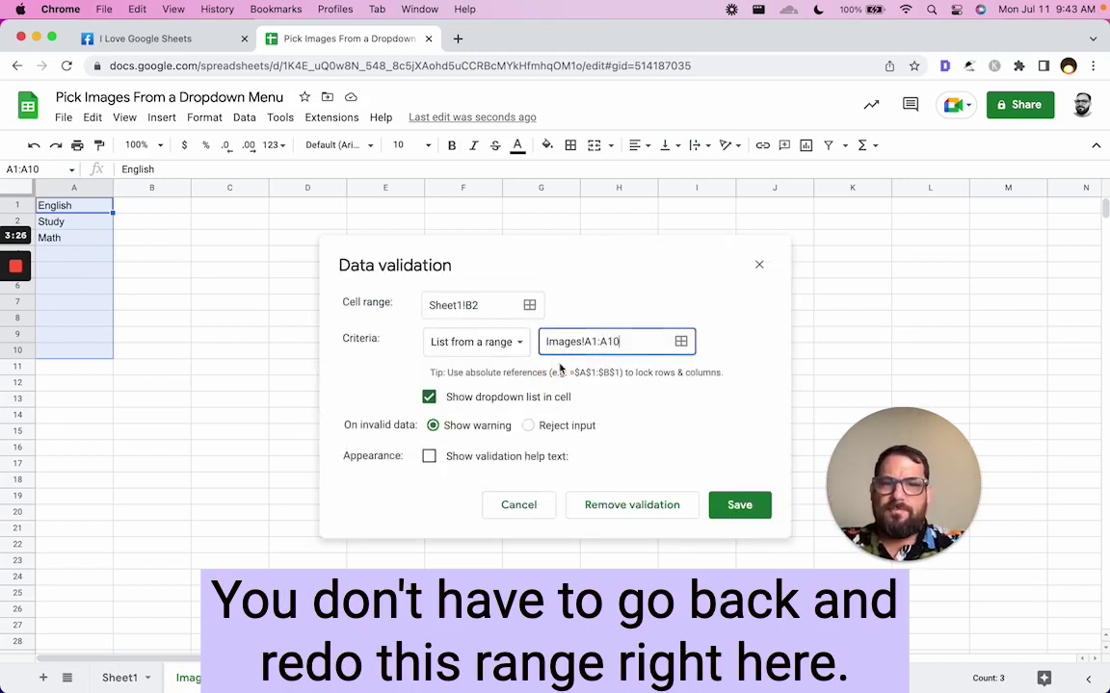
pyautogui.click(717, 499)
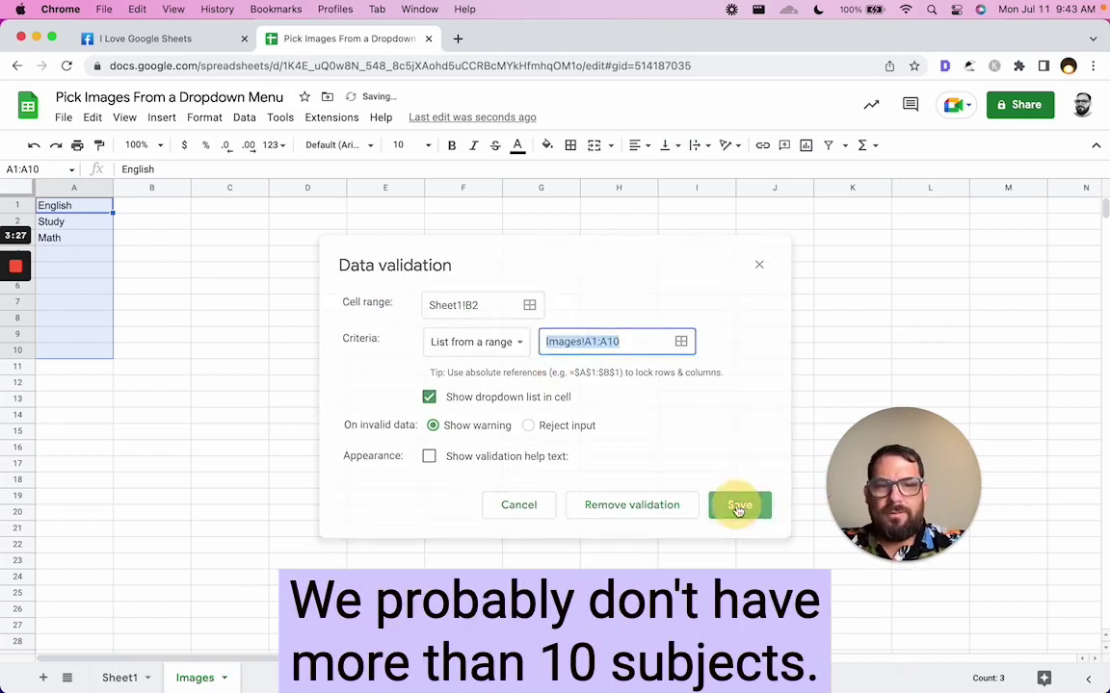
pyautogui.hotkey('alt', 'Up')
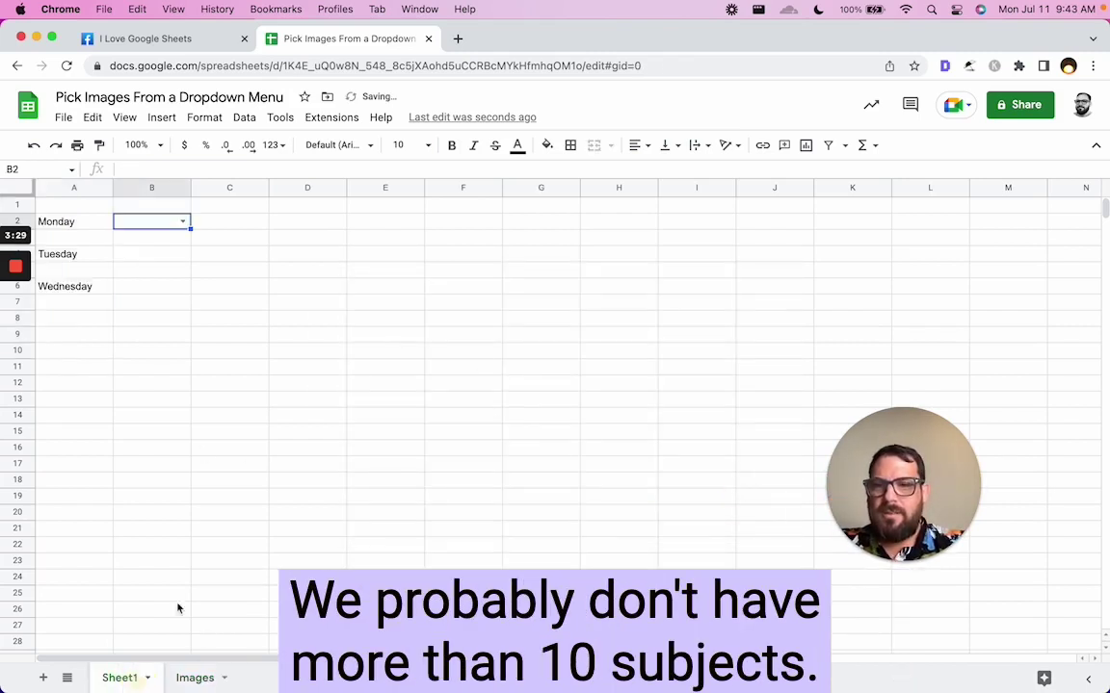
# - Set B2 to English and paste the dropdown into B4 and B6
pyautogui.click(183, 221)
pyautogui.click(157, 242)
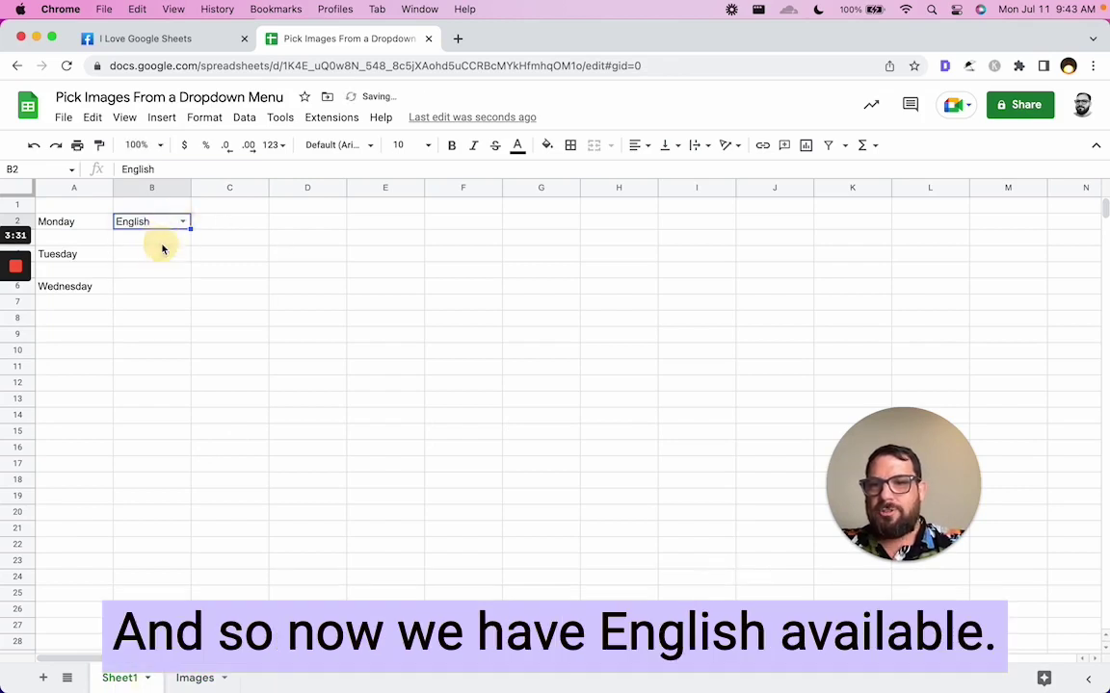
pyautogui.click(177, 228)
pyautogui.click(149, 261)
pyautogui.click(179, 228)
pyautogui.click(164, 242)
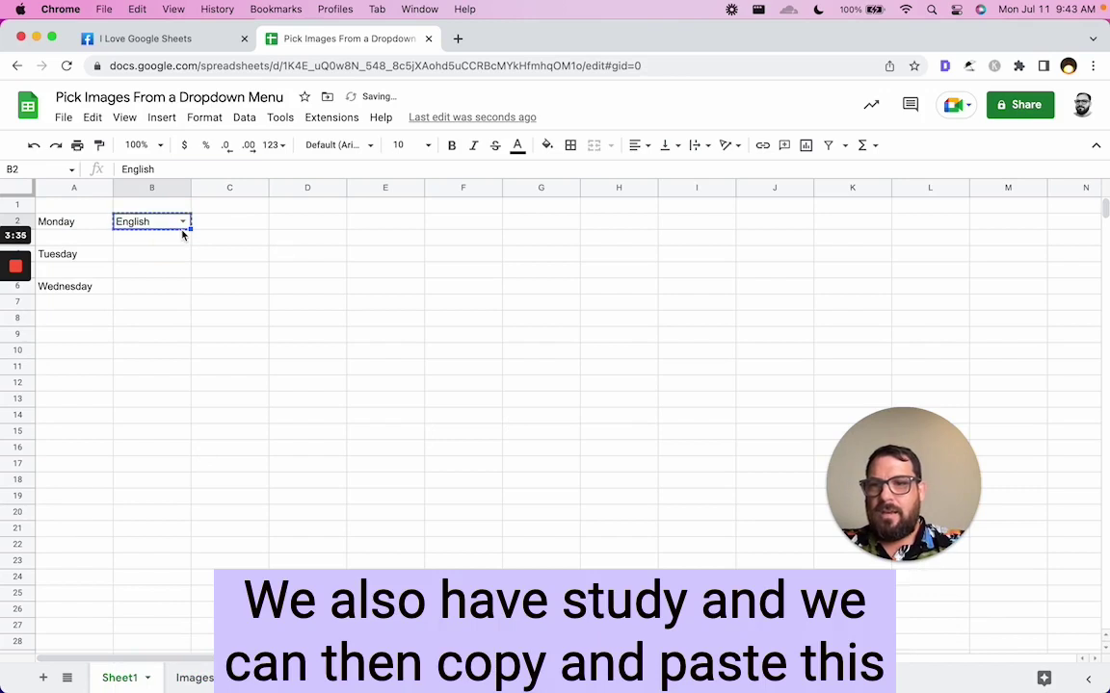
pyautogui.click(149, 255)
pyautogui.write('English')
pyautogui.click(145, 289)
pyautogui.write('English')
pyautogui.click(170, 235)
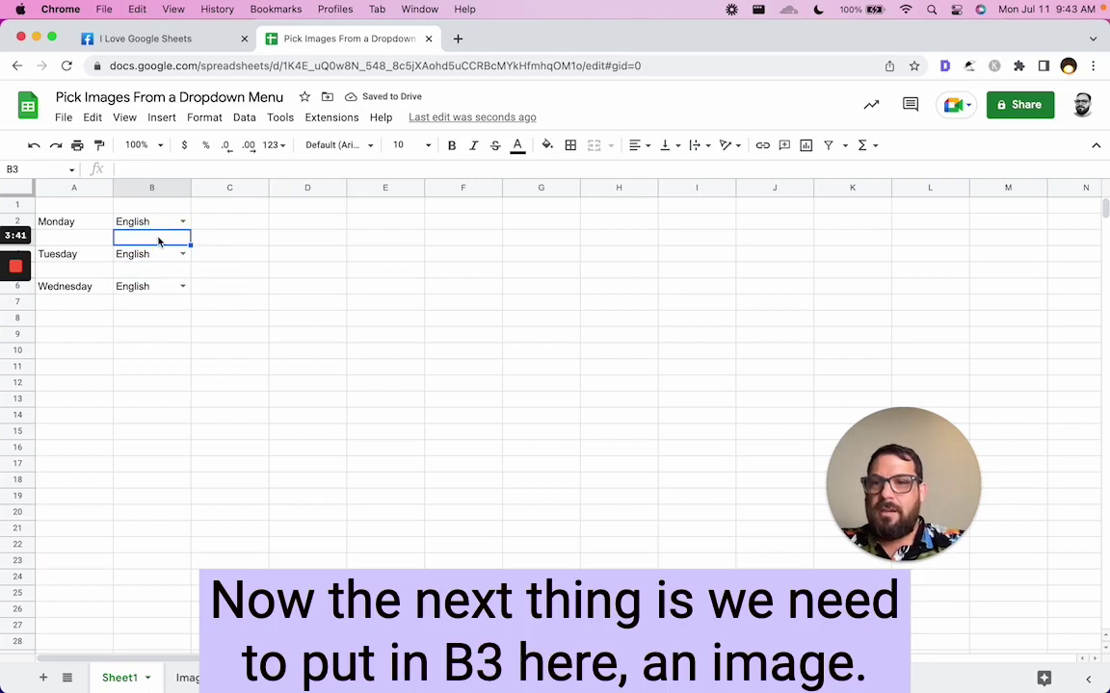
# - Switch to the Images sheet and select cell B1 beside English
pyautogui.doubleClick(160, 239)
pyautogui.click(214, 234)
pyautogui.click(177, 678)
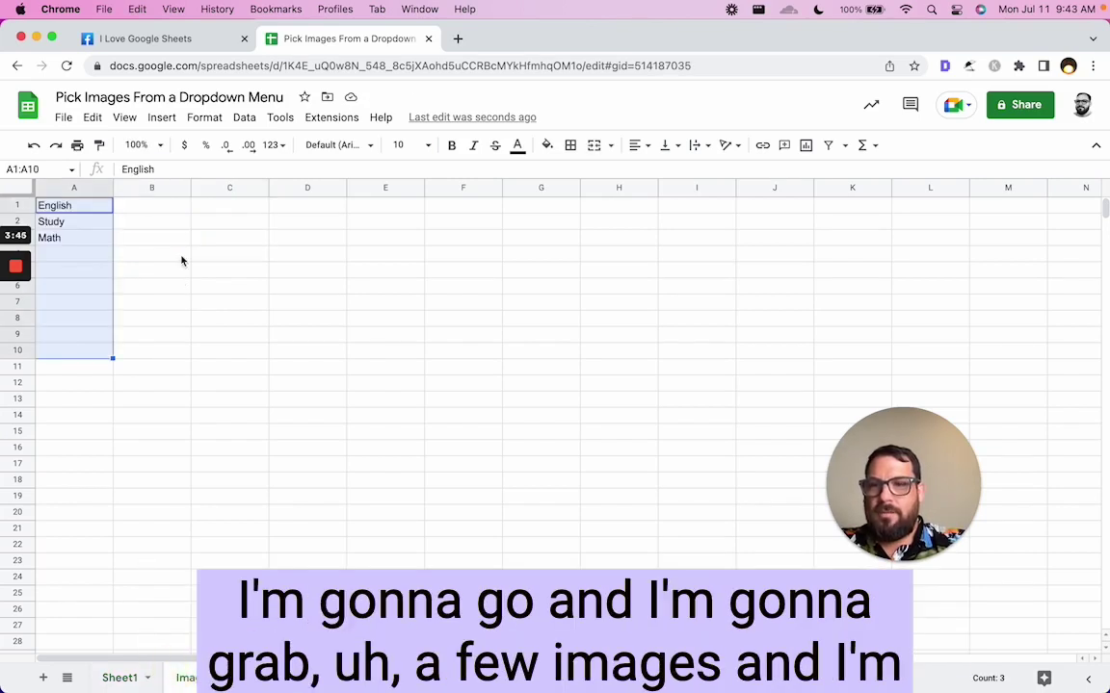
pyautogui.click(151, 205)
pyautogui.doubleClick(151, 205)
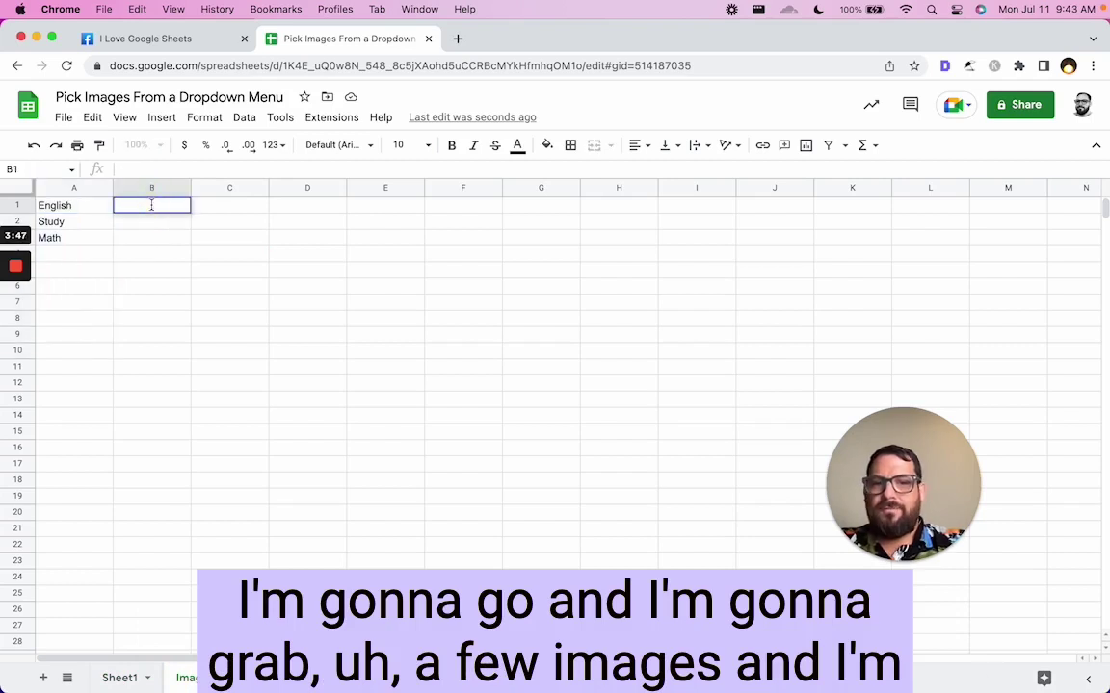
pyautogui.rightClick(146, 205)
pyautogui.click(138, 206)
# - Insert a Google Image Search result for 'english class' into cell B1
pyautogui.click(156, 117)
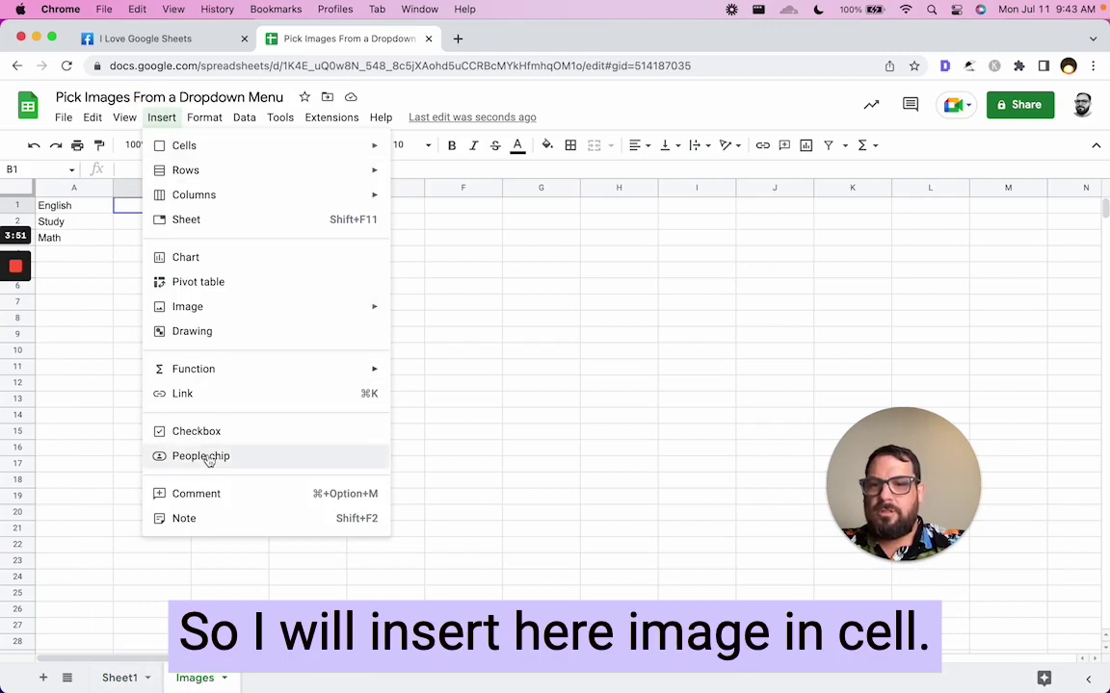
pyautogui.moveTo(237, 310)
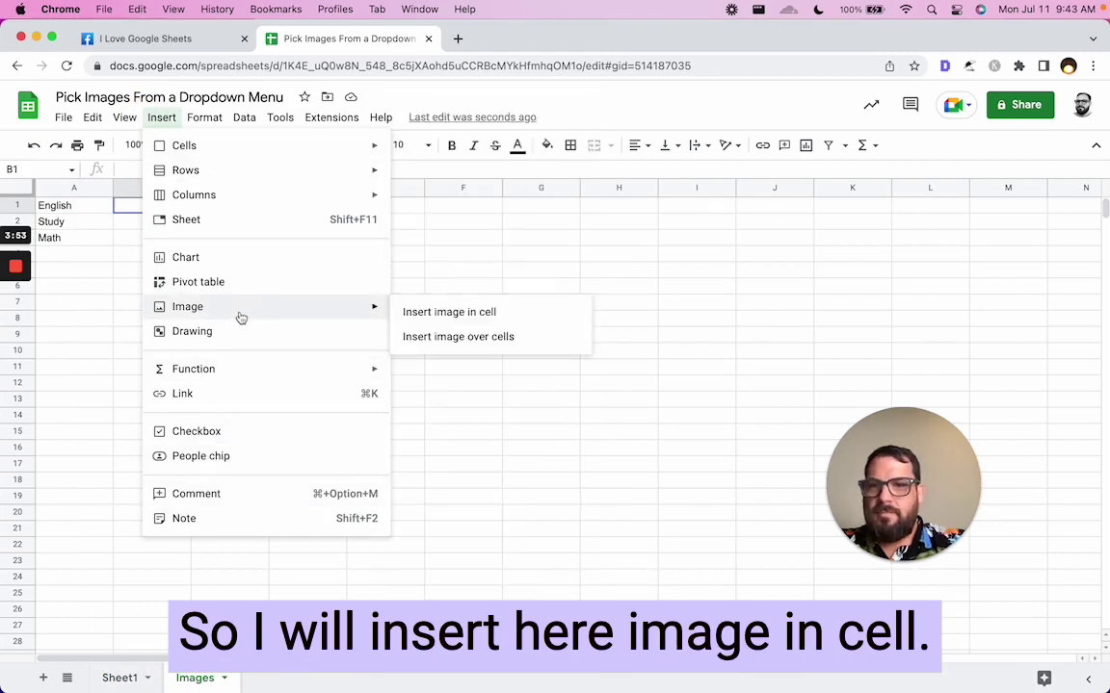
pyautogui.click(449, 312)
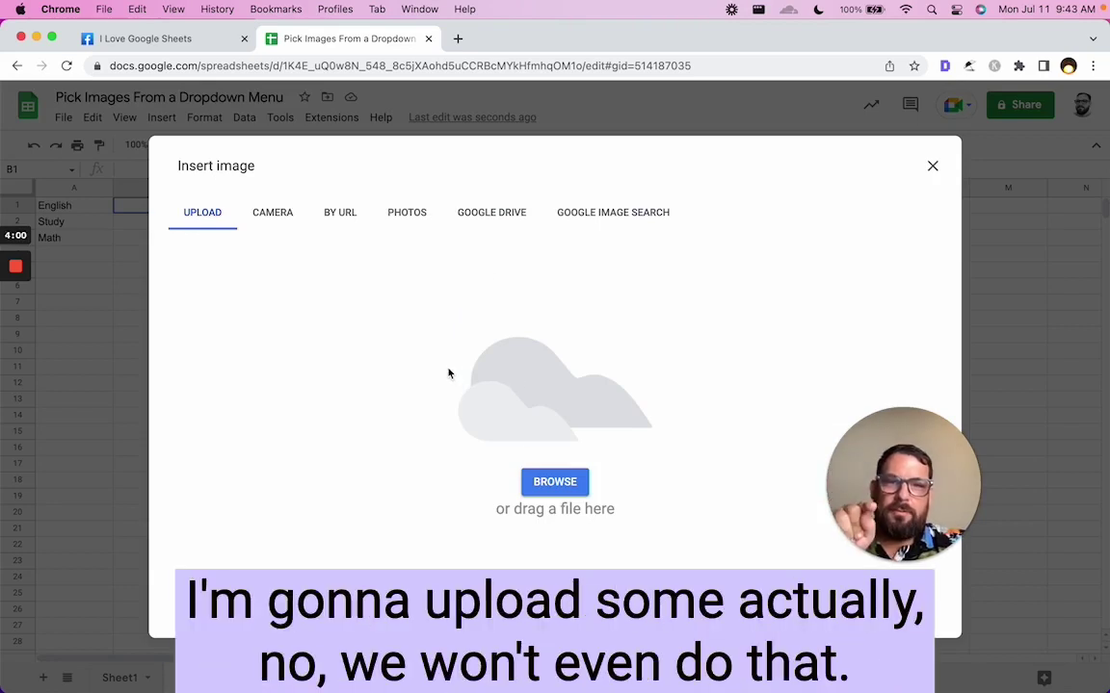
pyautogui.click(605, 214)
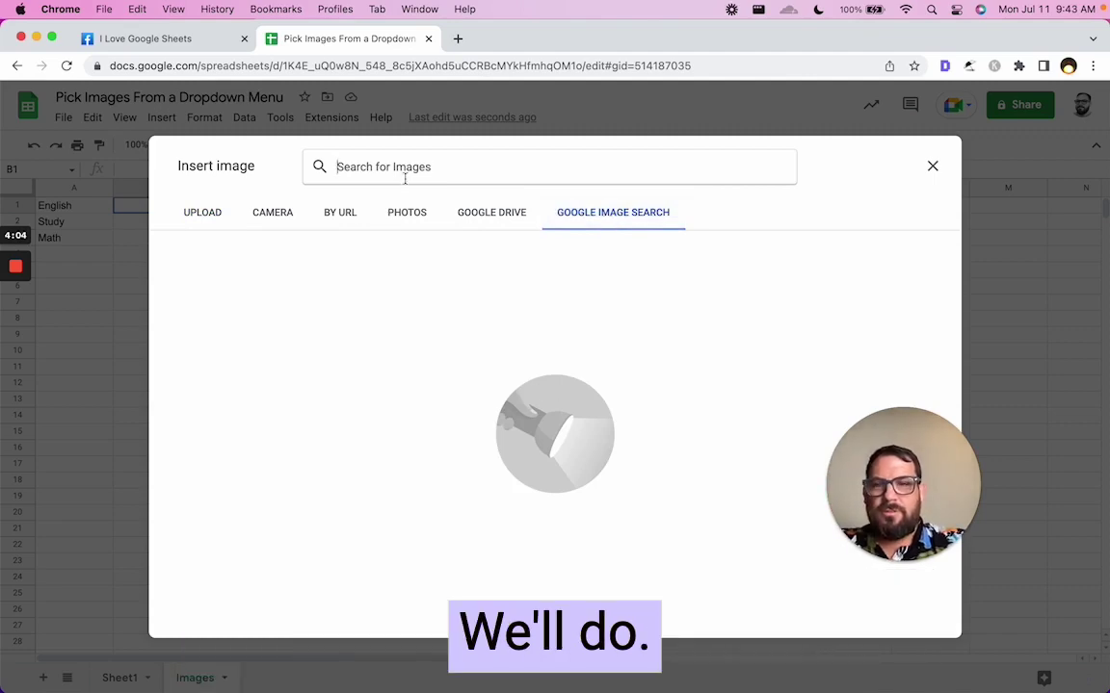
pyautogui.write('english class')
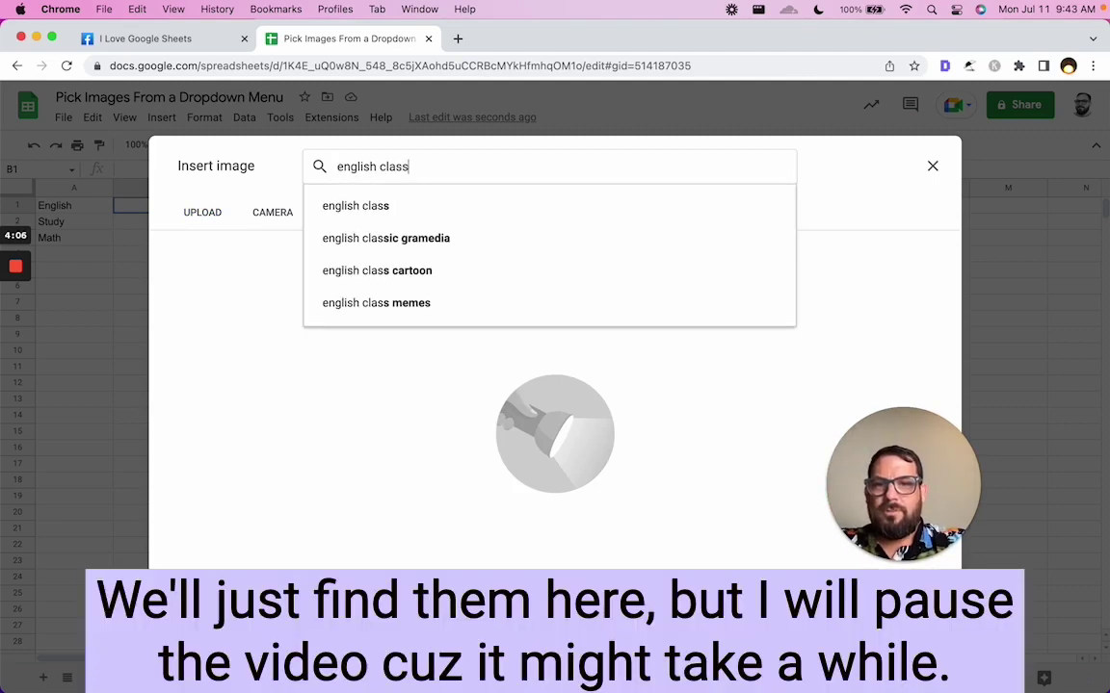
pyautogui.press('Return')
pyautogui.moveTo(4, 309)
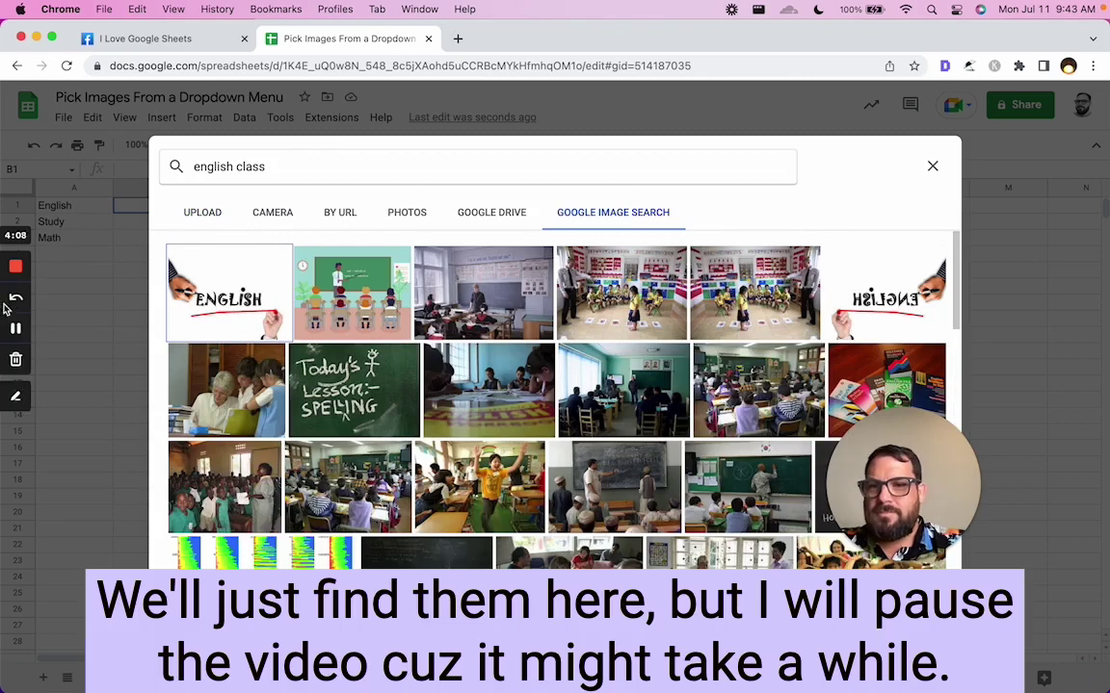
pyautogui.click(15, 328)
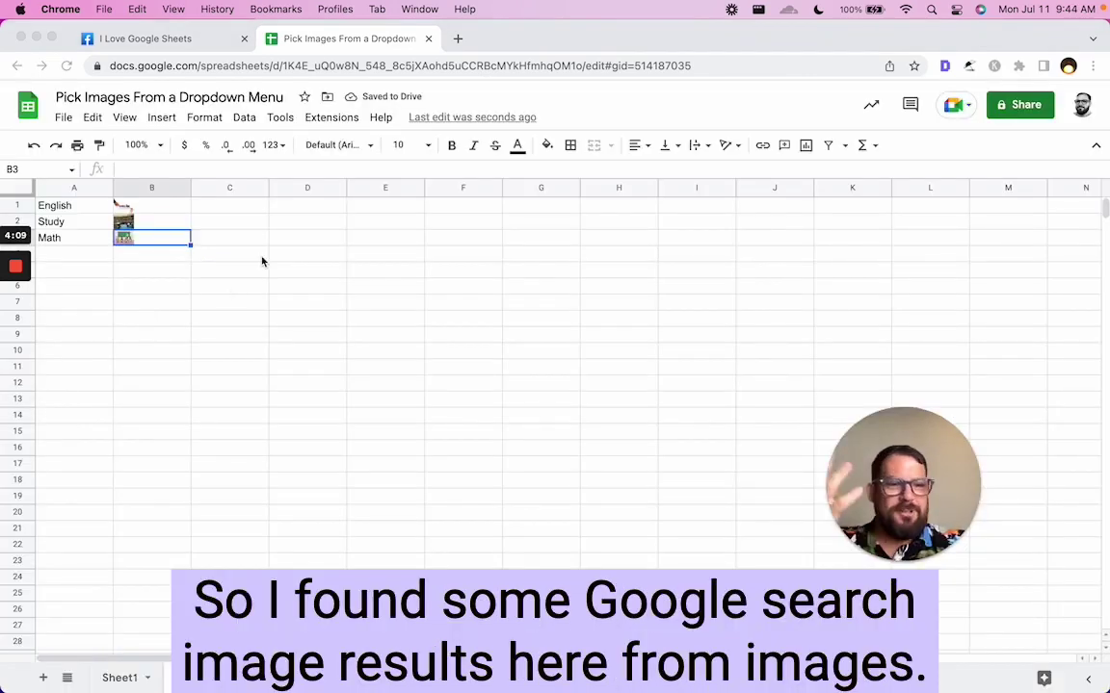
# - Select the picture cells B1:B3 and bring up their context menu
pyautogui.click(136, 220)
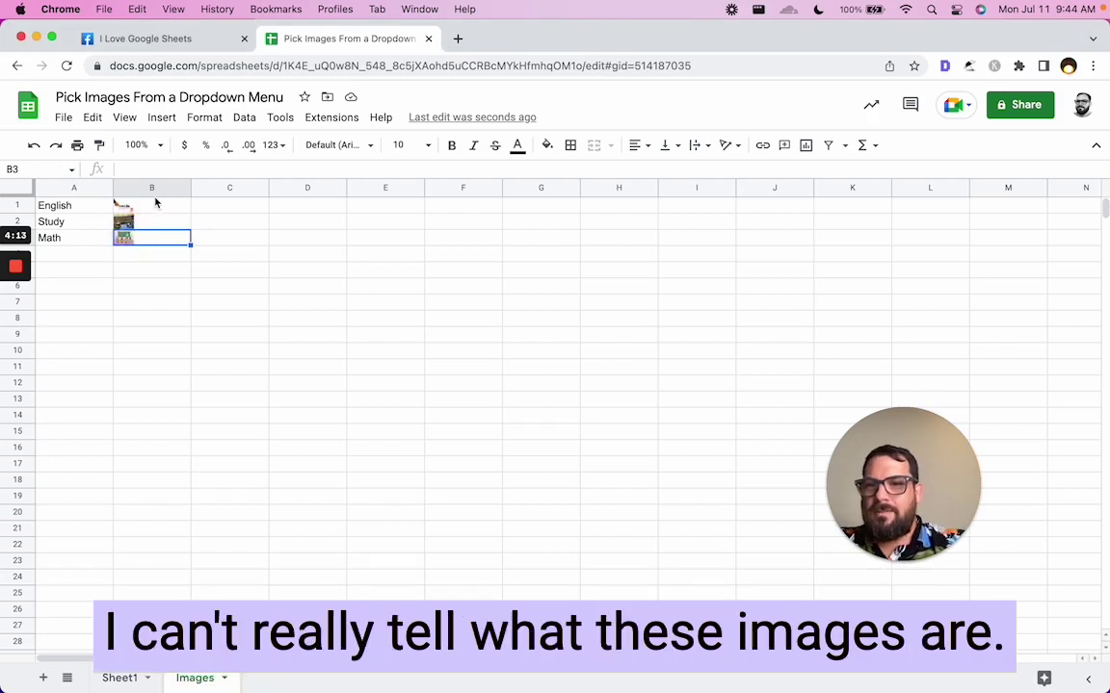
pyautogui.click(153, 208)
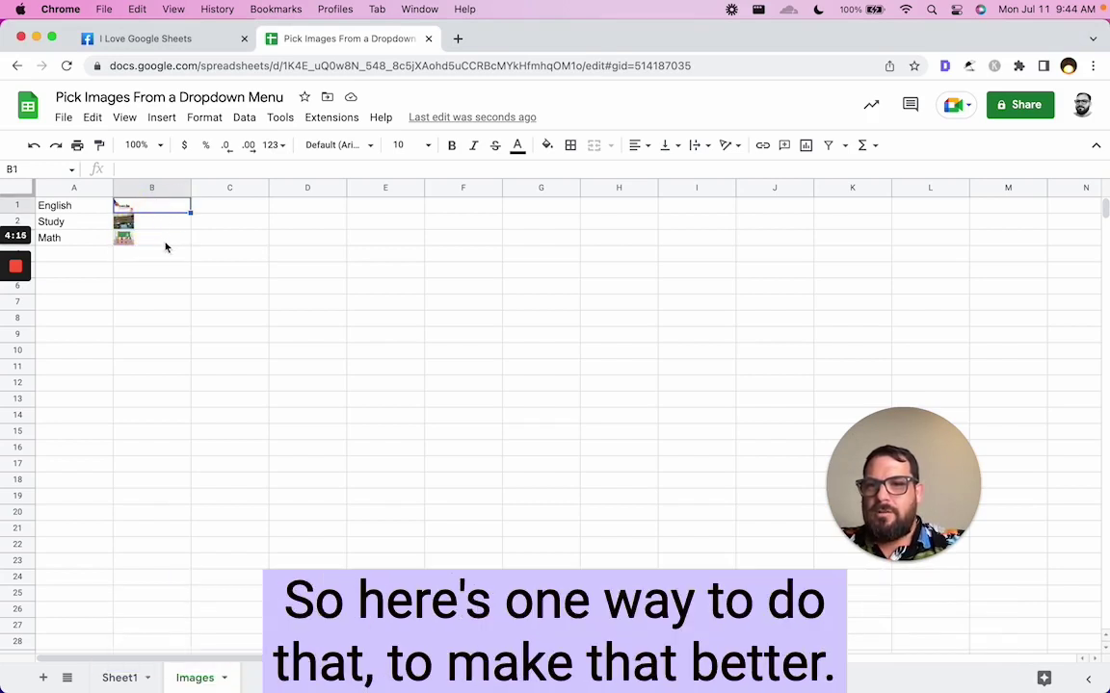
pyautogui.keyDown('shift'); pyautogui.click(166, 246); pyautogui.keyUp('shift')
pyautogui.rightClick(165, 248)
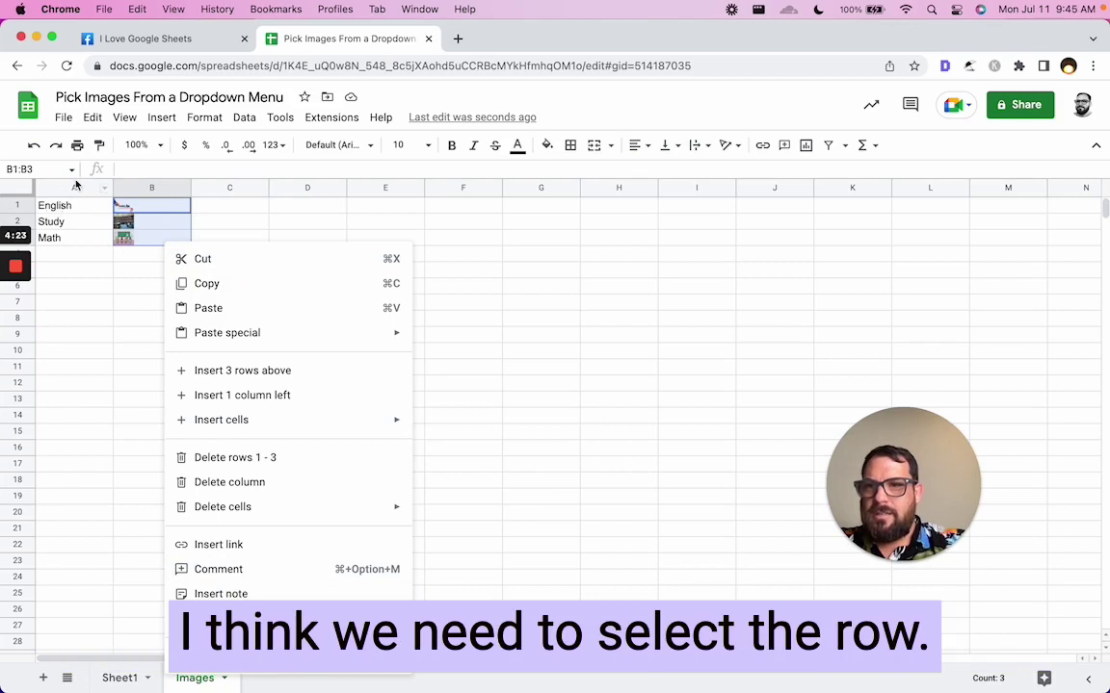
pyautogui.moveTo(17, 331)
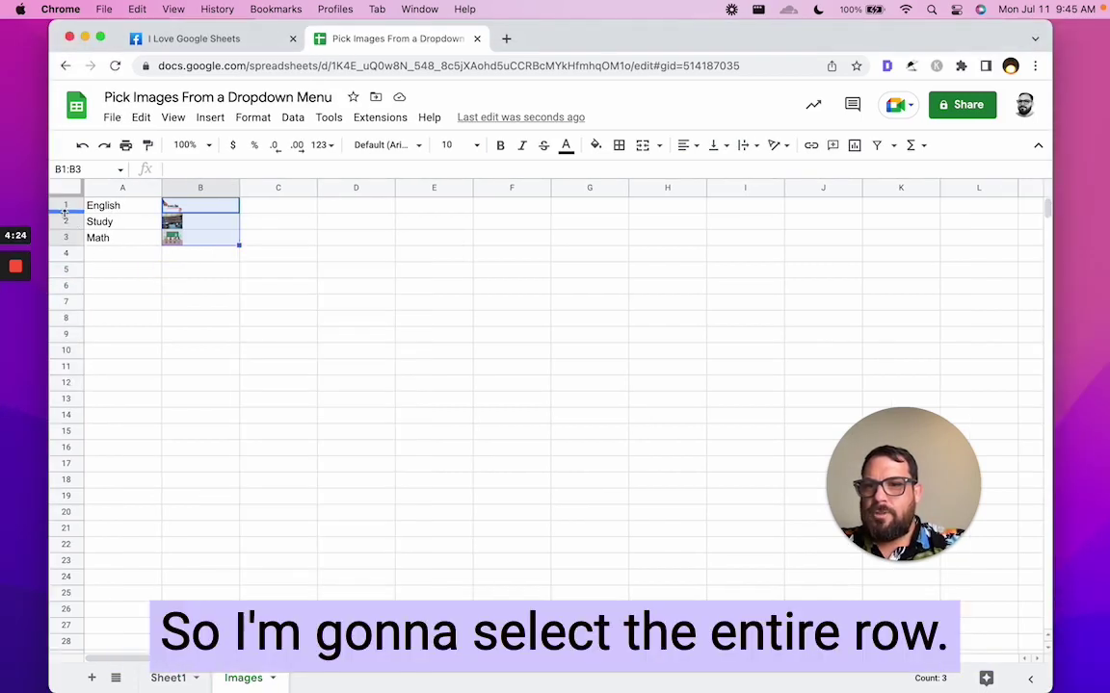
# - Set rows 1–3 of the Images sheet to a height of 63 pixels
pyautogui.click(65, 205)
pyautogui.keyDown('shift'); pyautogui.click(71, 237); pyautogui.keyUp('shift')
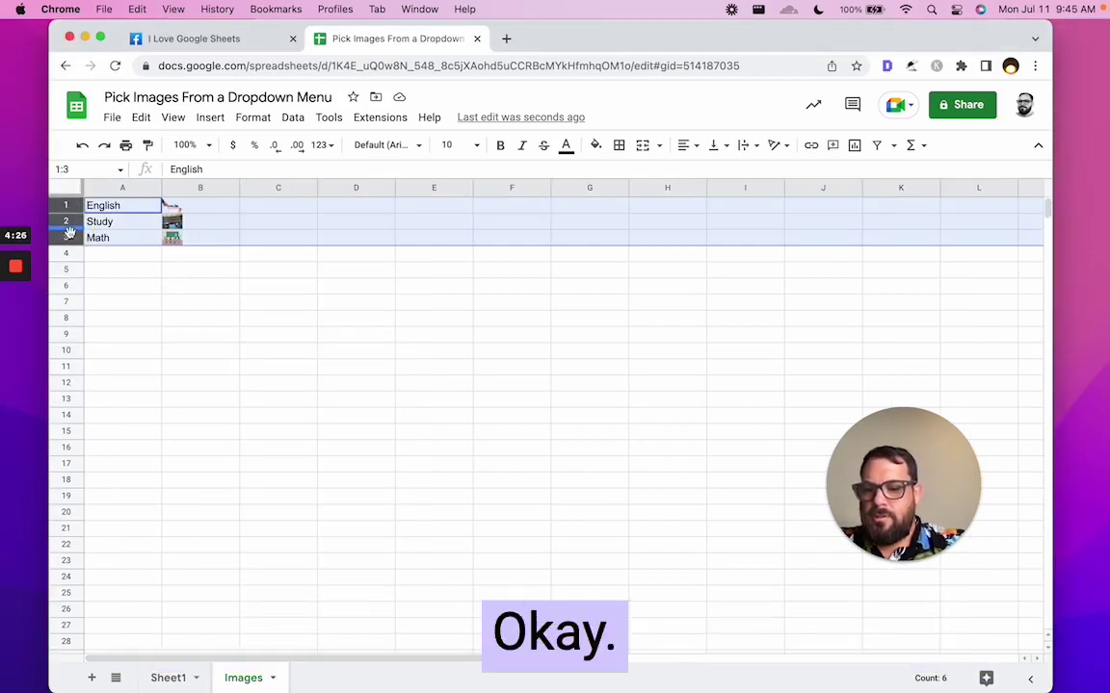
pyautogui.rightClick(71, 237)
pyautogui.click(168, 484)
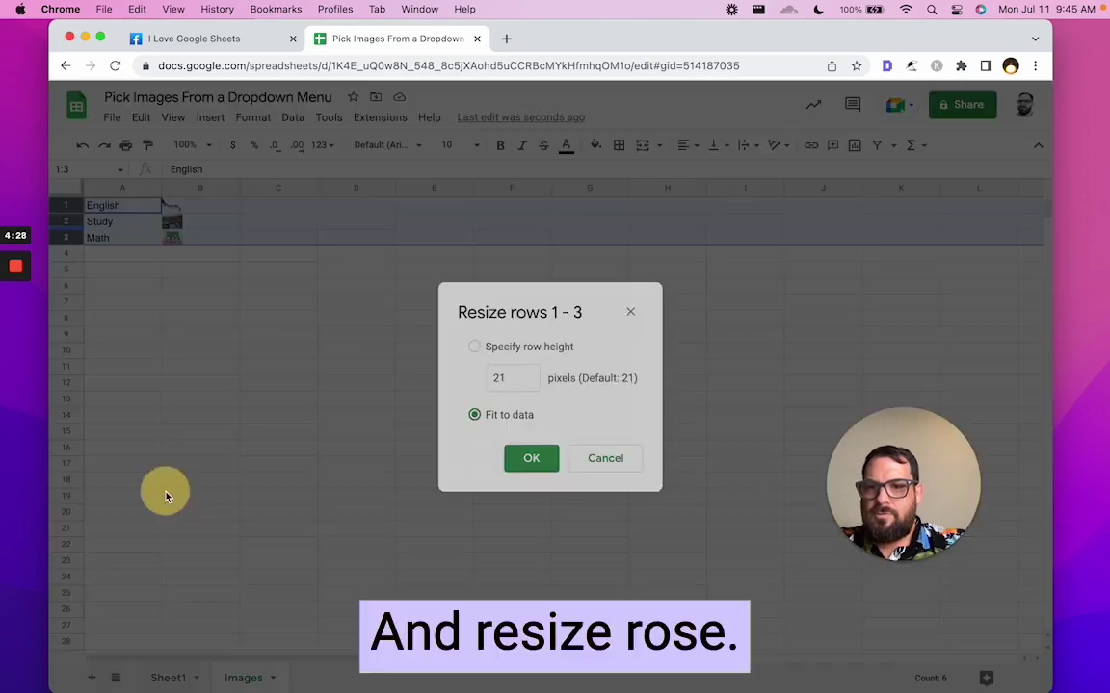
pyautogui.click(470, 345)
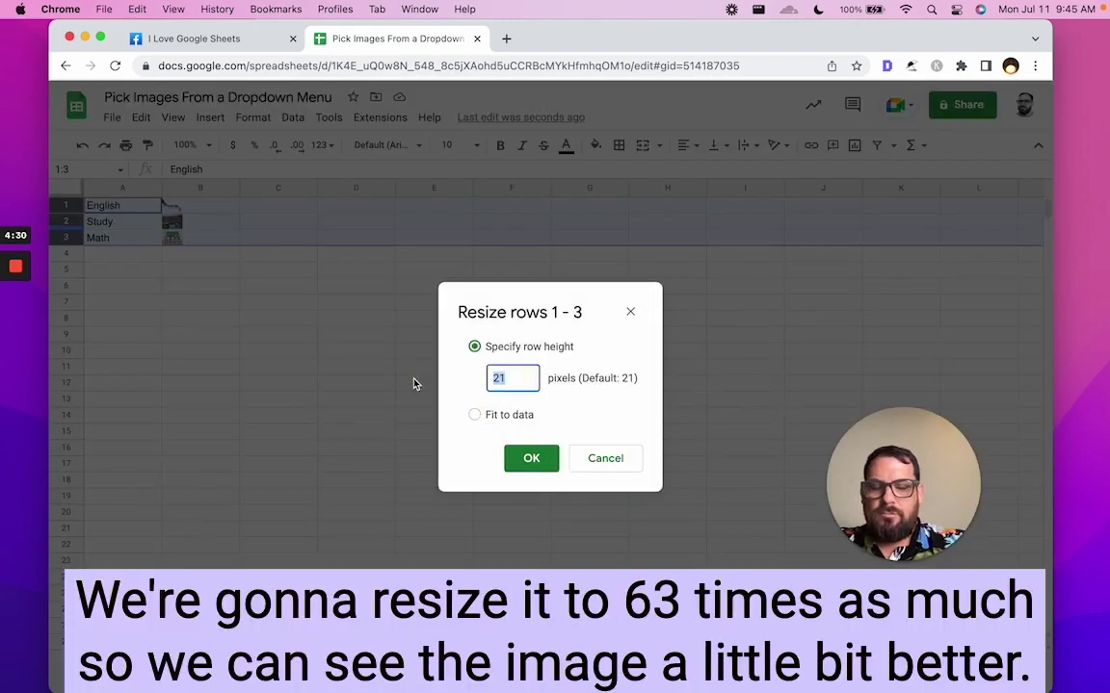
pyautogui.write('63')
pyautogui.press('Return')
pyautogui.click(220, 286)
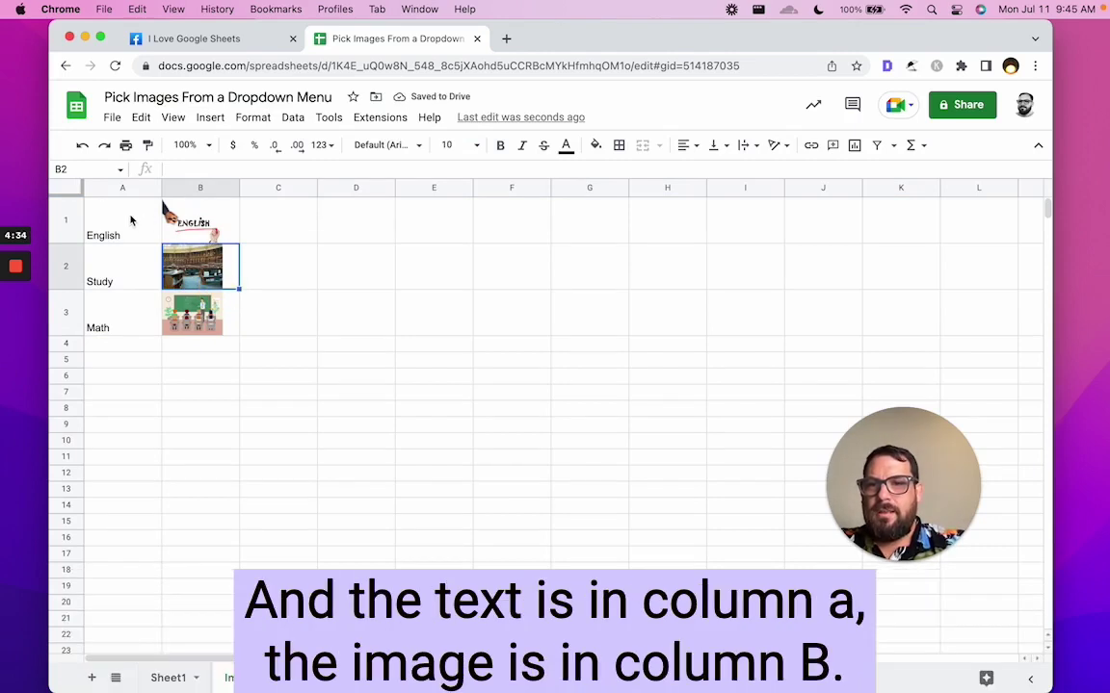
pyautogui.click(131, 221)
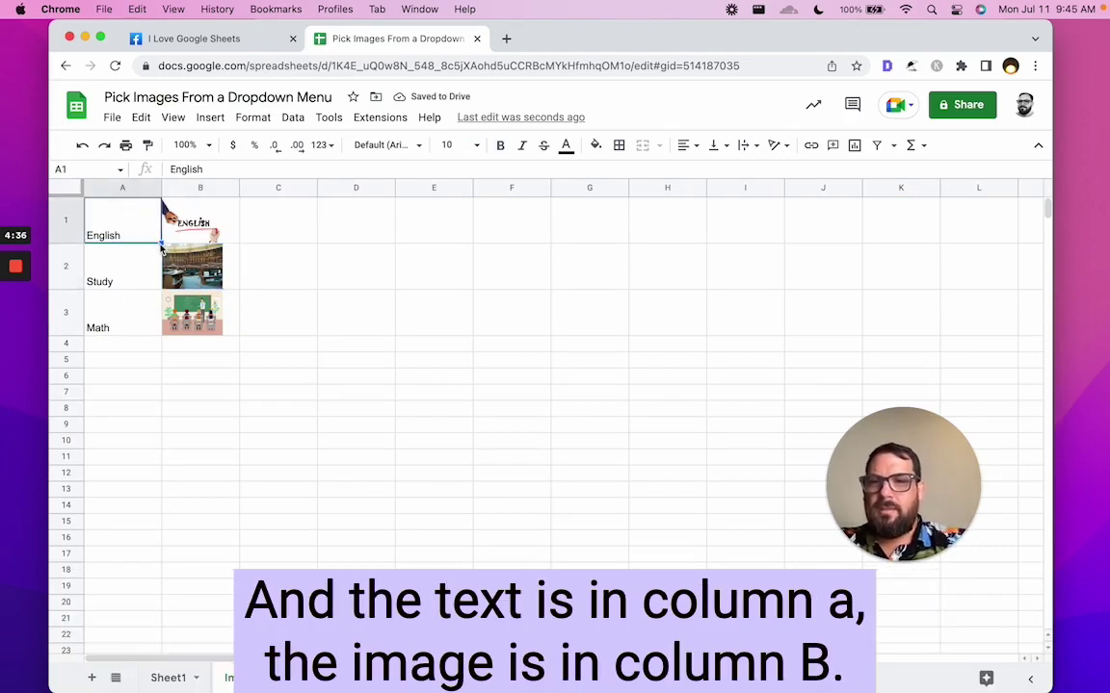
# - On Sheet1, enter =vlookup(B2,Images!A:B,2,false) in B3 to show Monday's subject picture
pyautogui.click(171, 678)
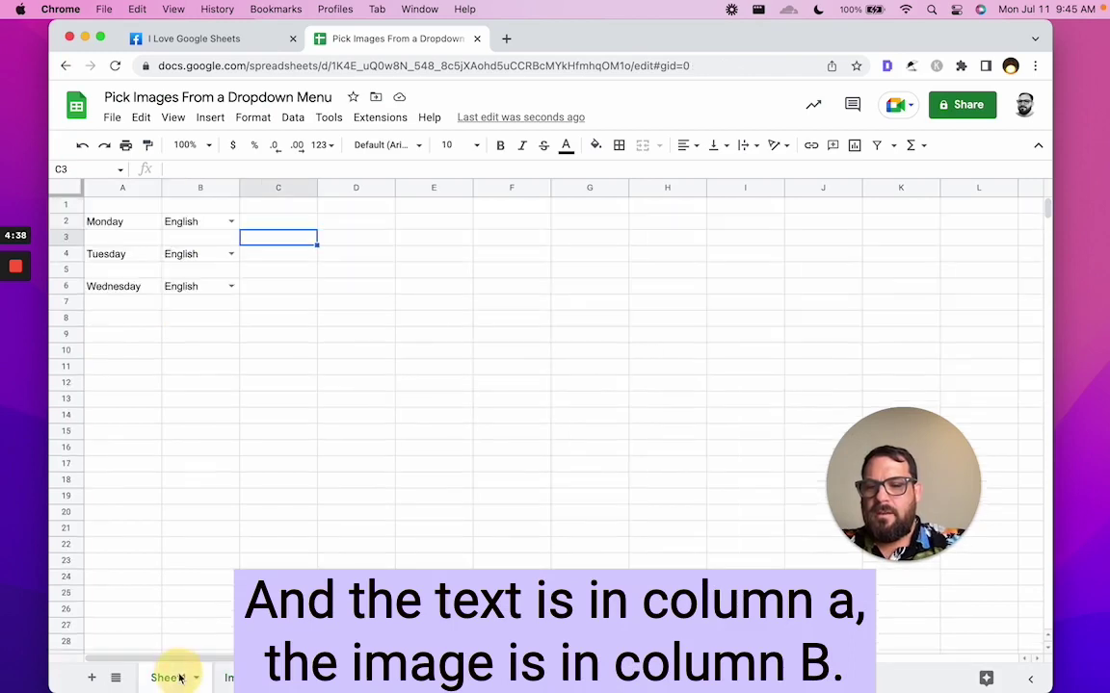
pyautogui.click(186, 237)
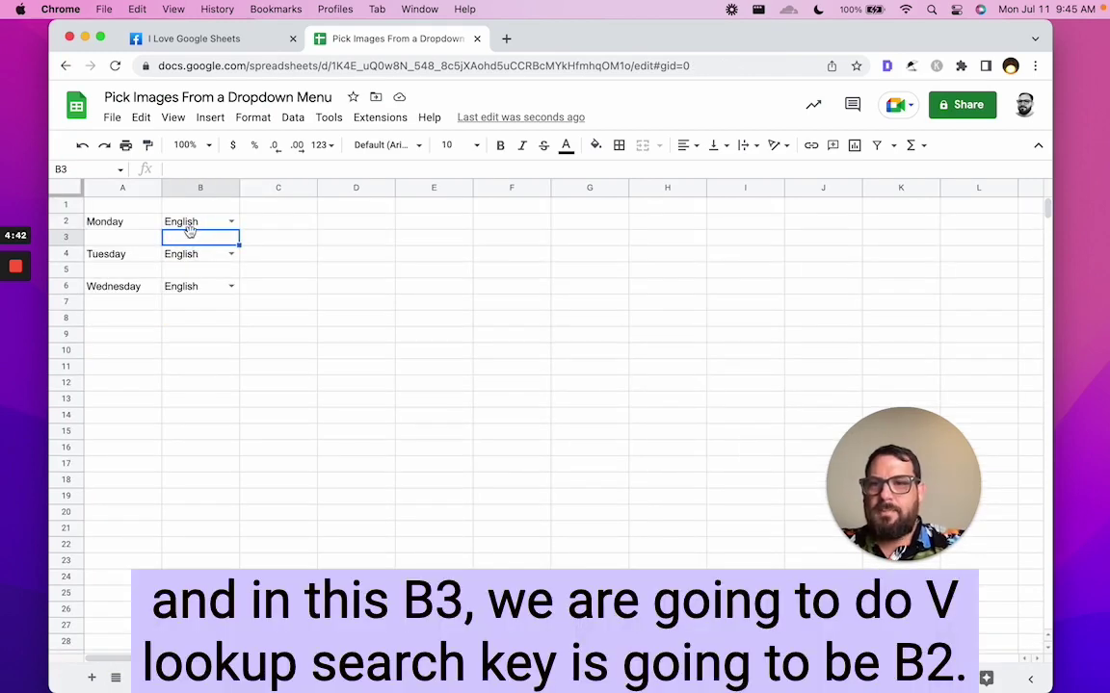
pyautogui.write('=')
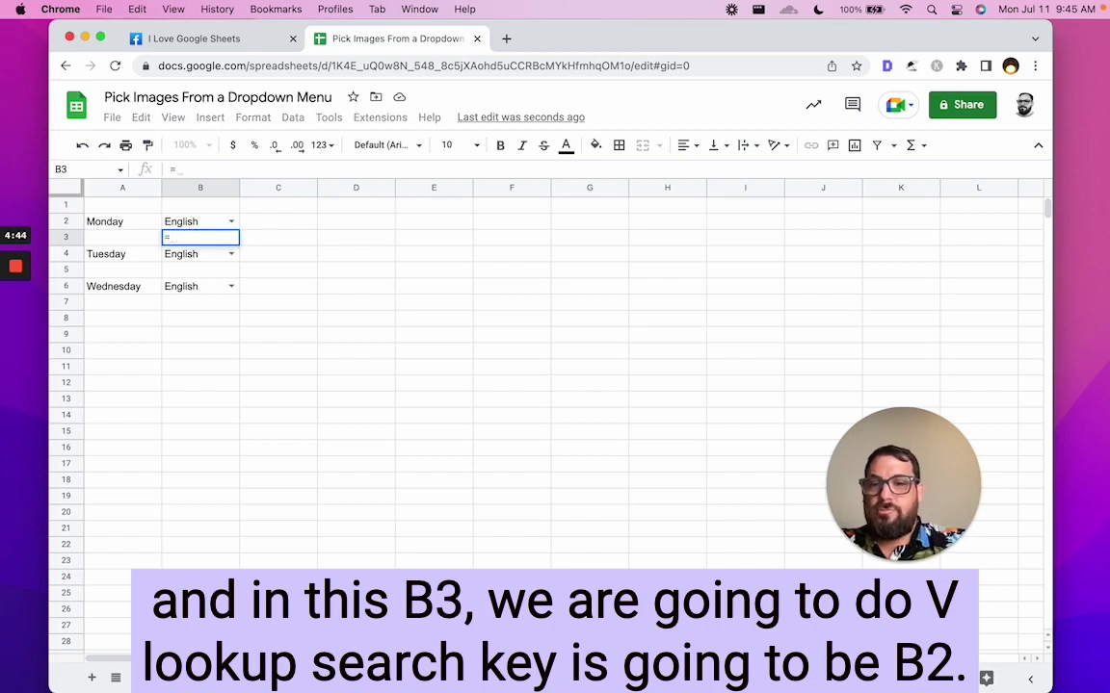
pyautogui.write('vlookup(')
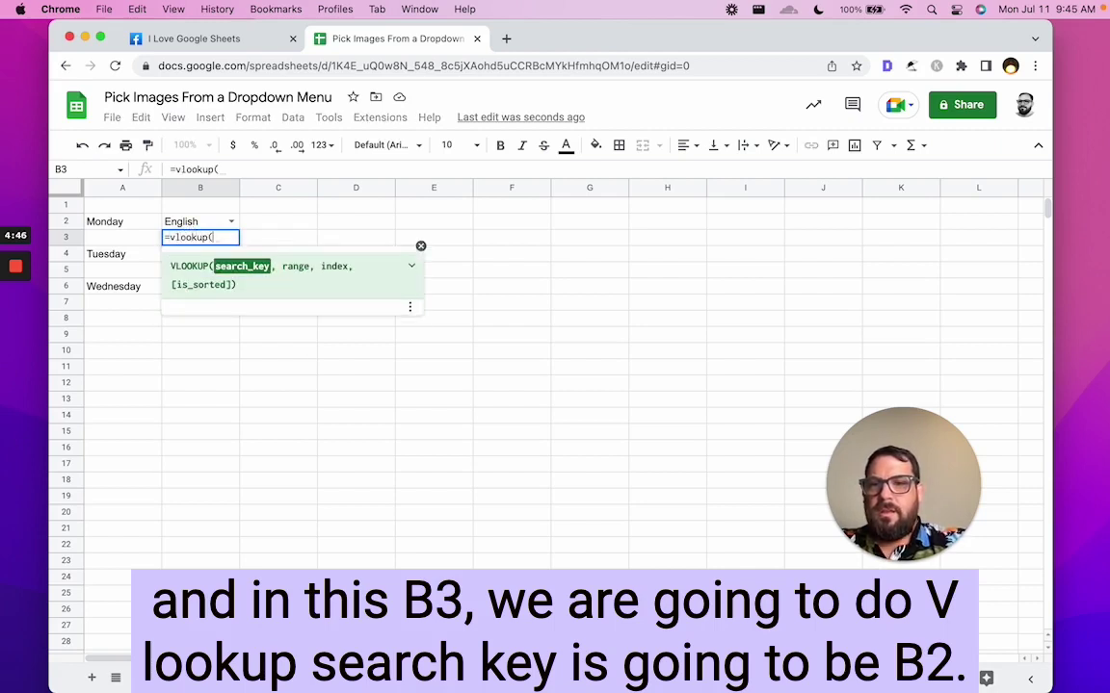
pyautogui.click(192, 222)
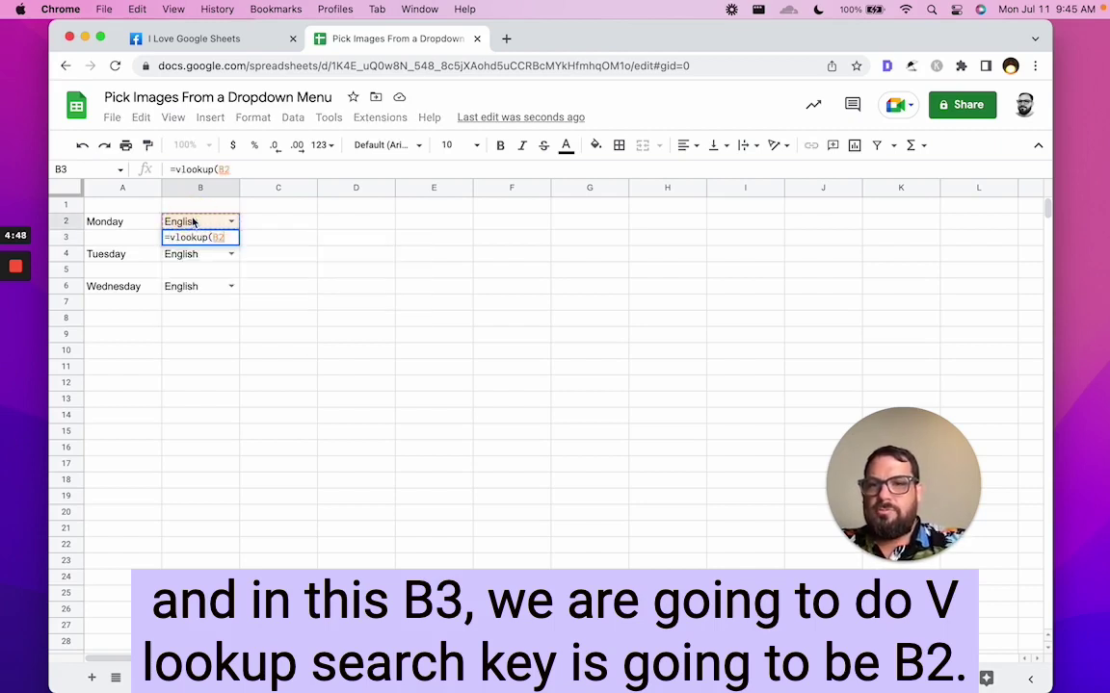
pyautogui.write(',')
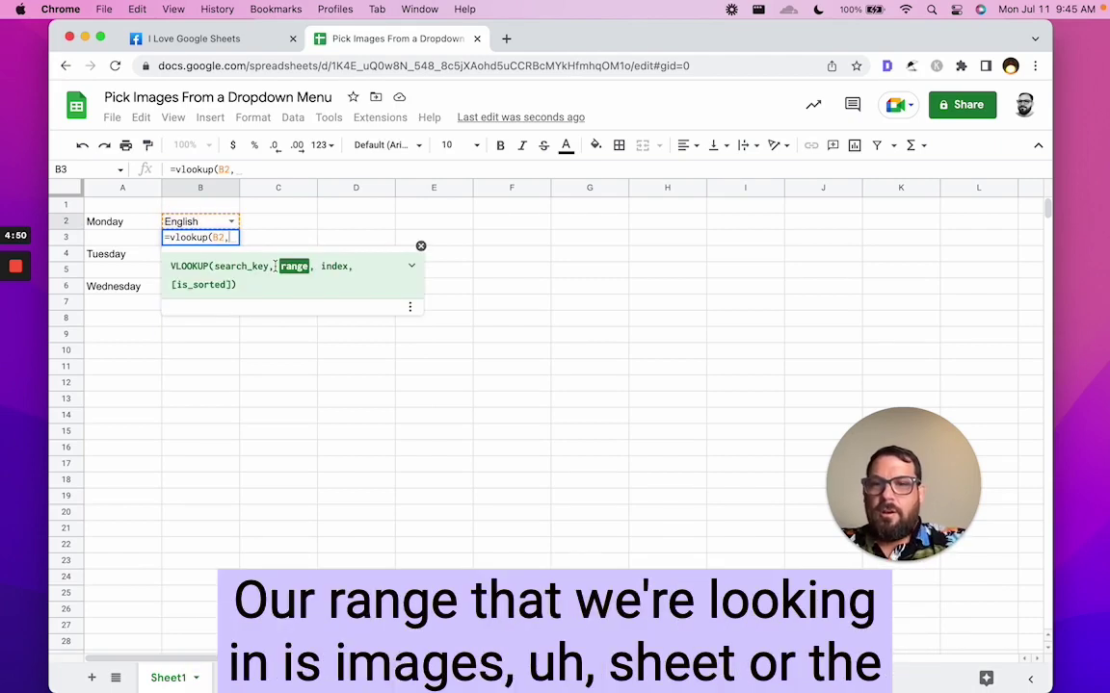
pyautogui.write('Imag')
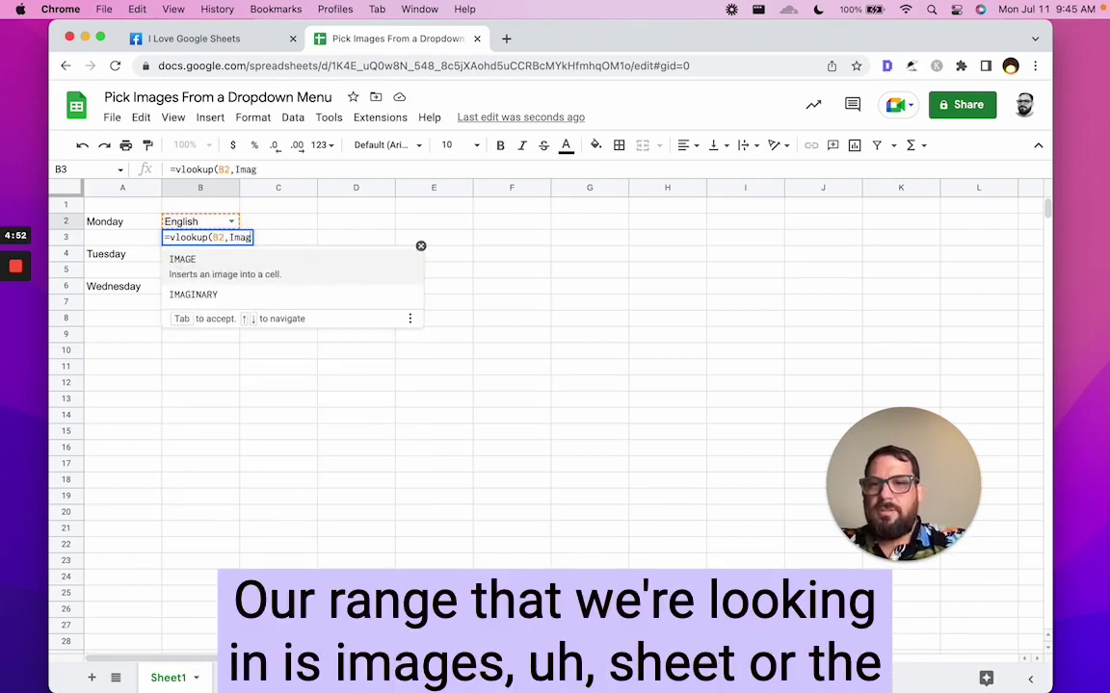
pyautogui.write('es!')
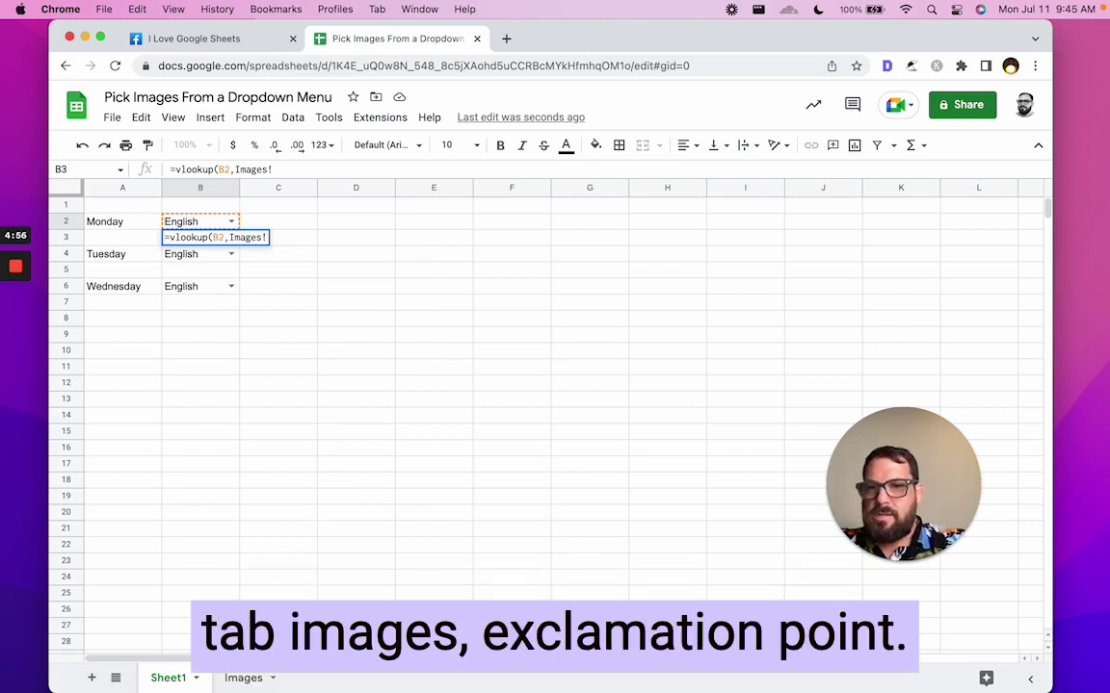
pyautogui.write('A')
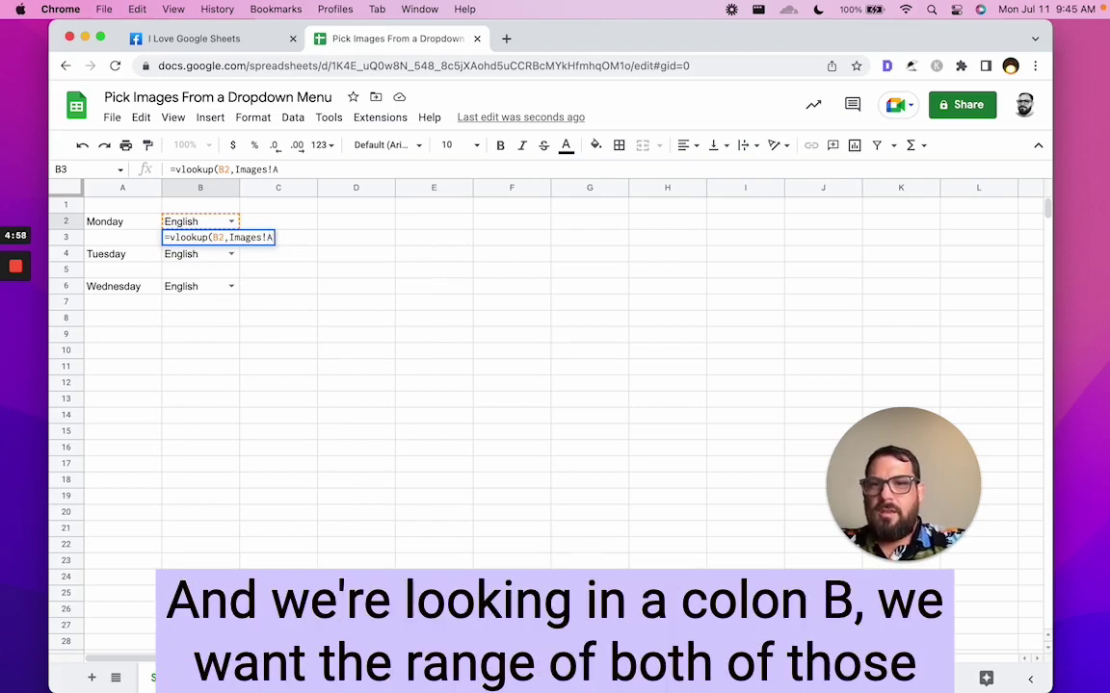
pyautogui.write(':B')
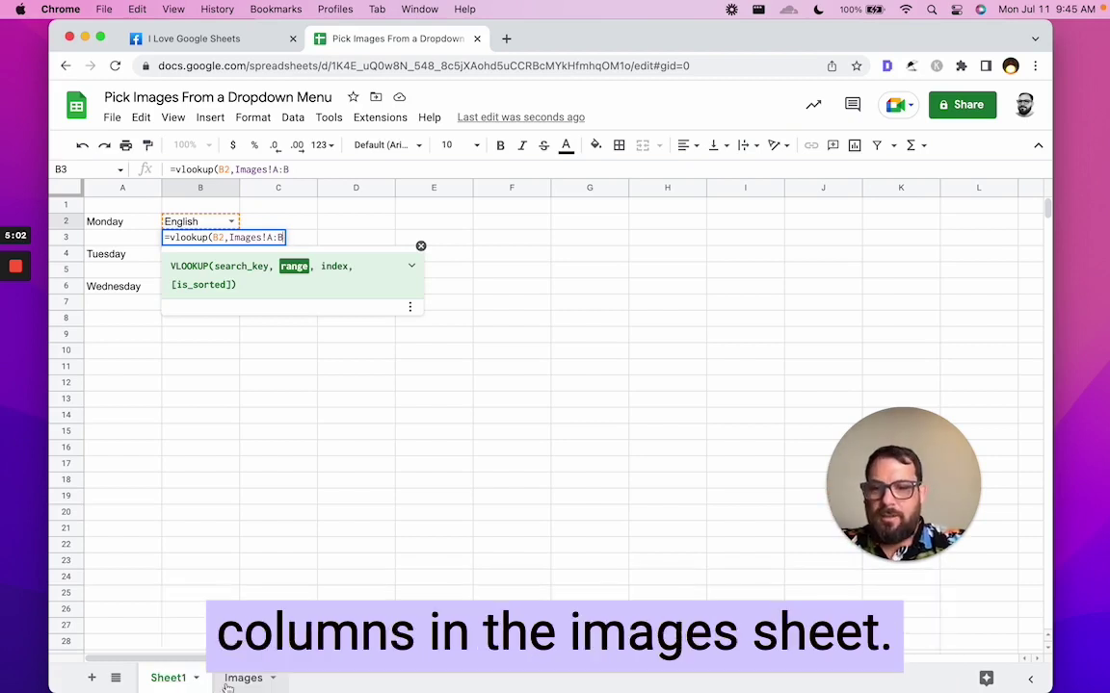
pyautogui.write(',')
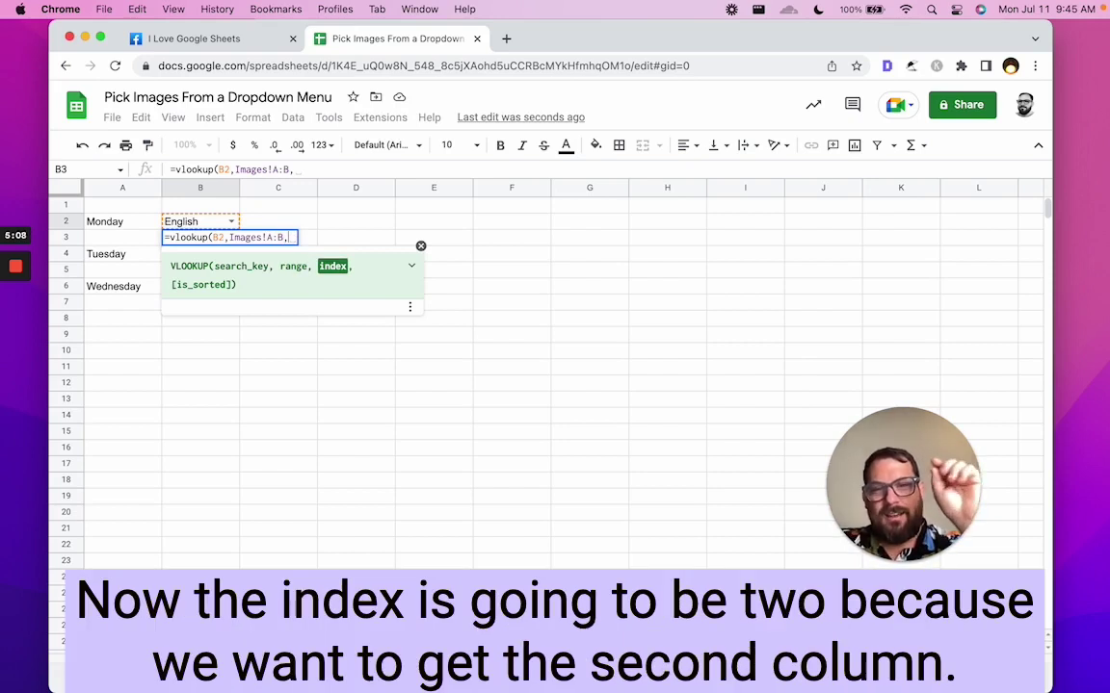
pyautogui.write('2')
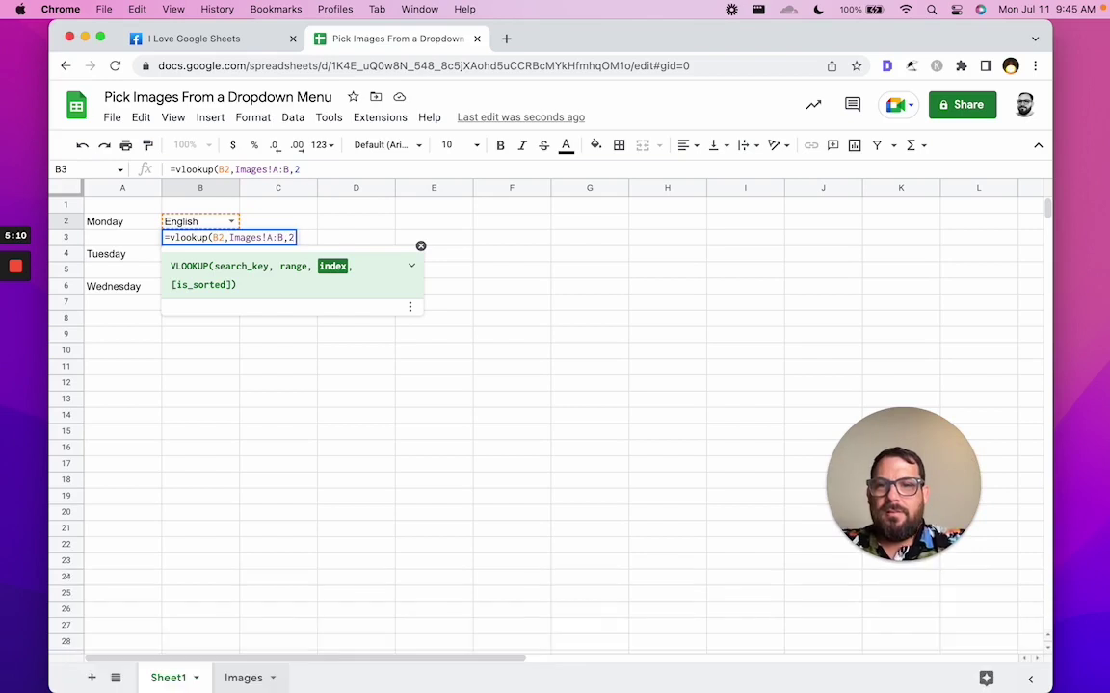
pyautogui.write(',f')
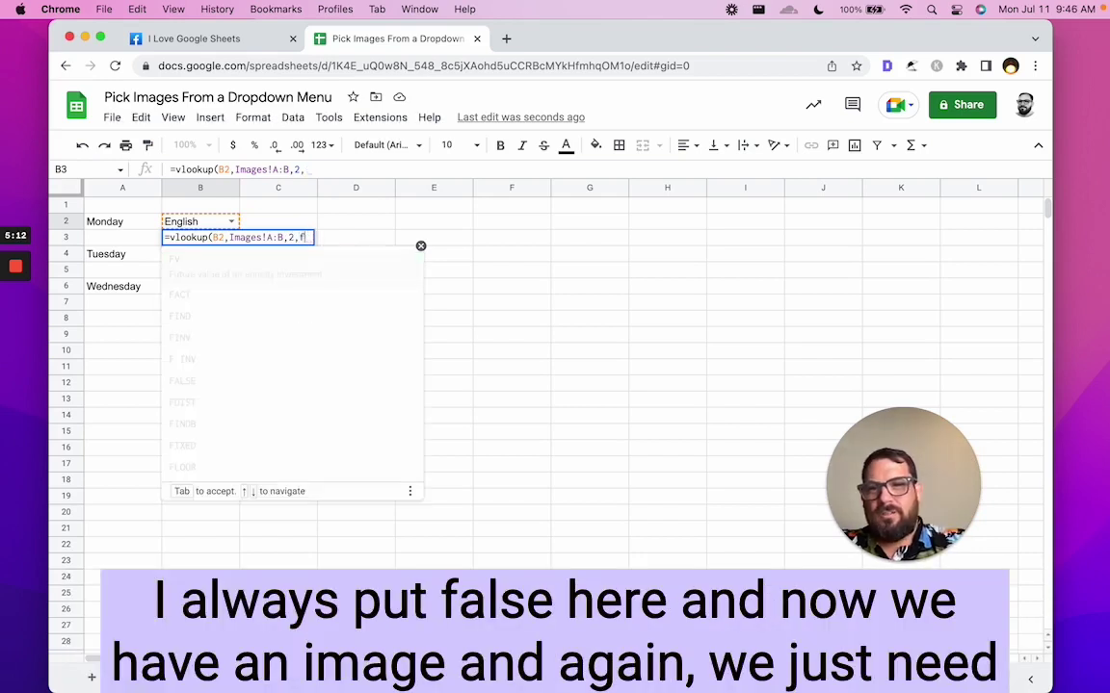
pyautogui.write('alse)')
pyautogui.press('Return')
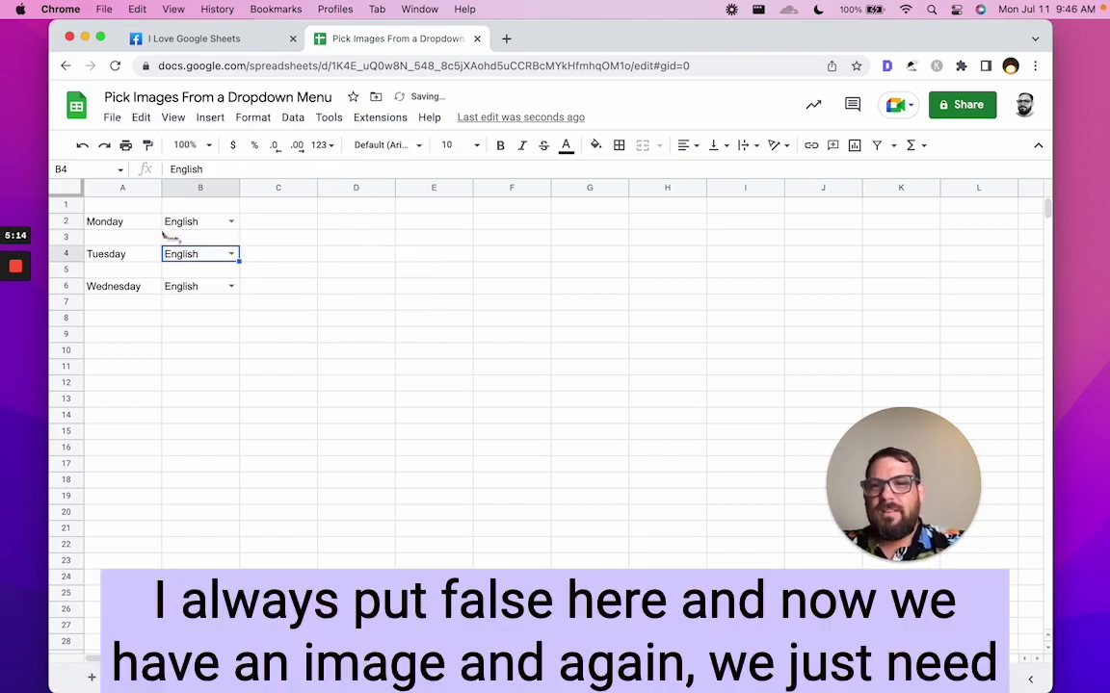
# - Make rows 3, 5 and 7 taller together to fit the pictures
pyautogui.click(200, 237)
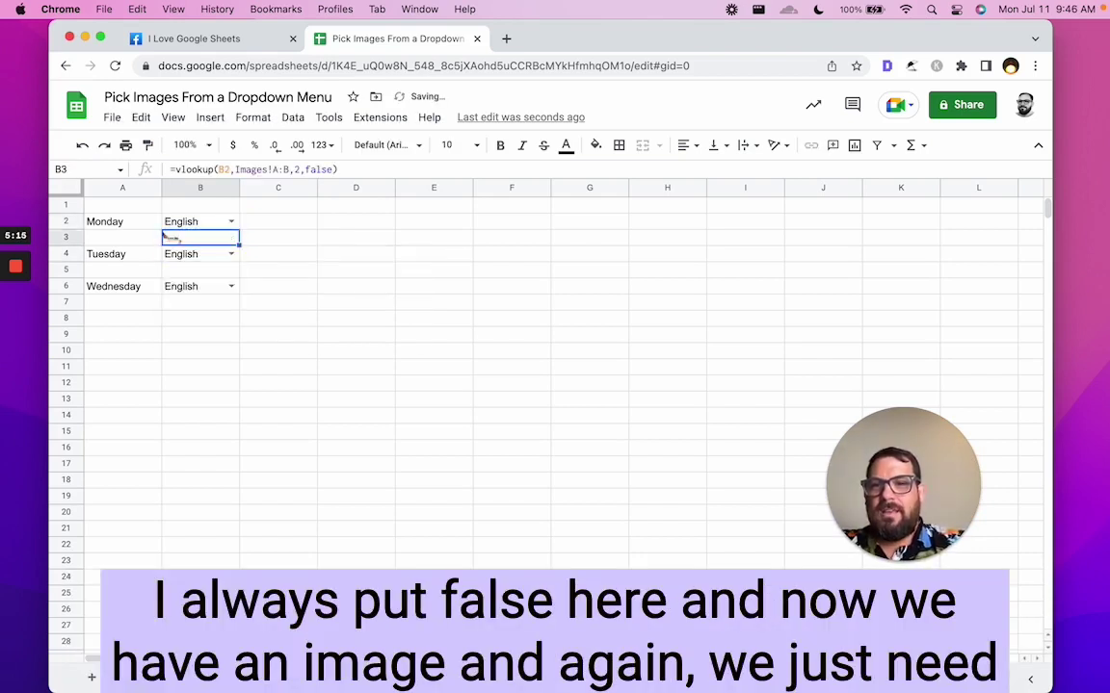
pyautogui.click(66, 237)
pyautogui.keyDown('super'); pyautogui.click(67, 271); pyautogui.keyUp('super')
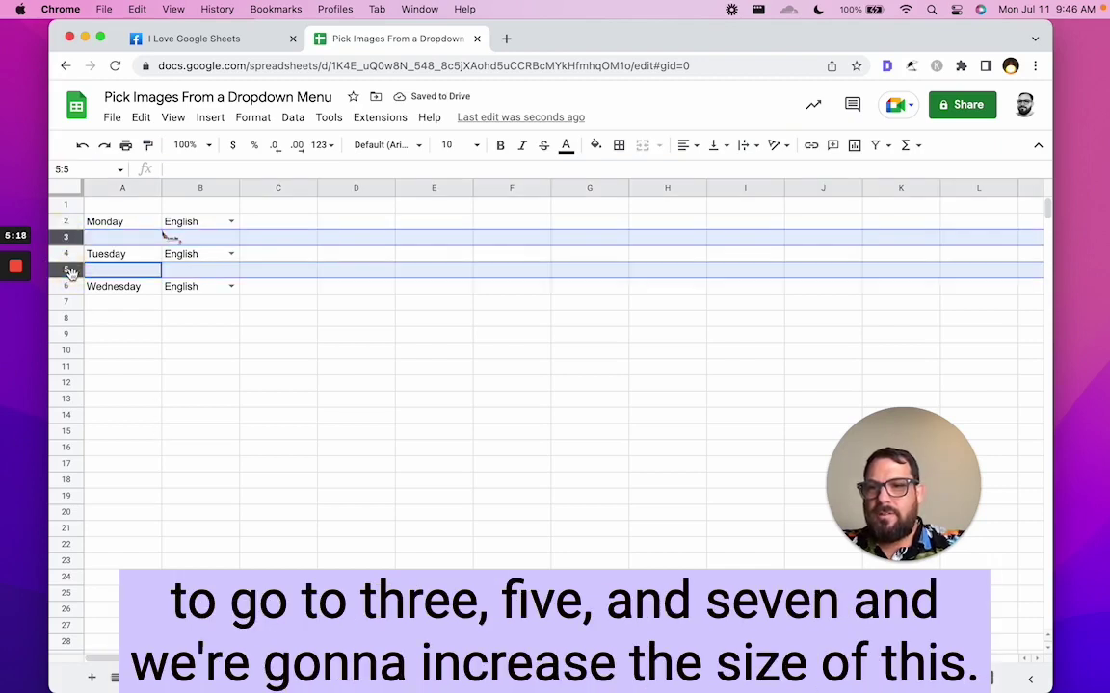
pyautogui.keyDown('super'); pyautogui.click(67, 303); pyautogui.keyUp('super')
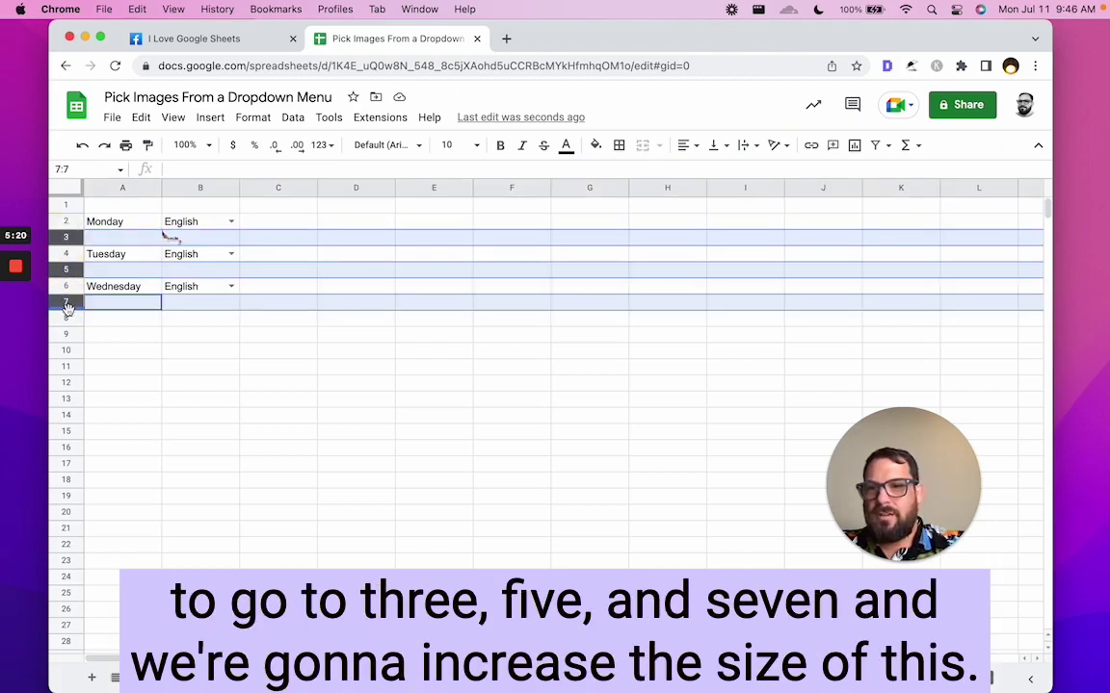
pyautogui.moveTo(67, 304); pyautogui.dragTo(66, 350)
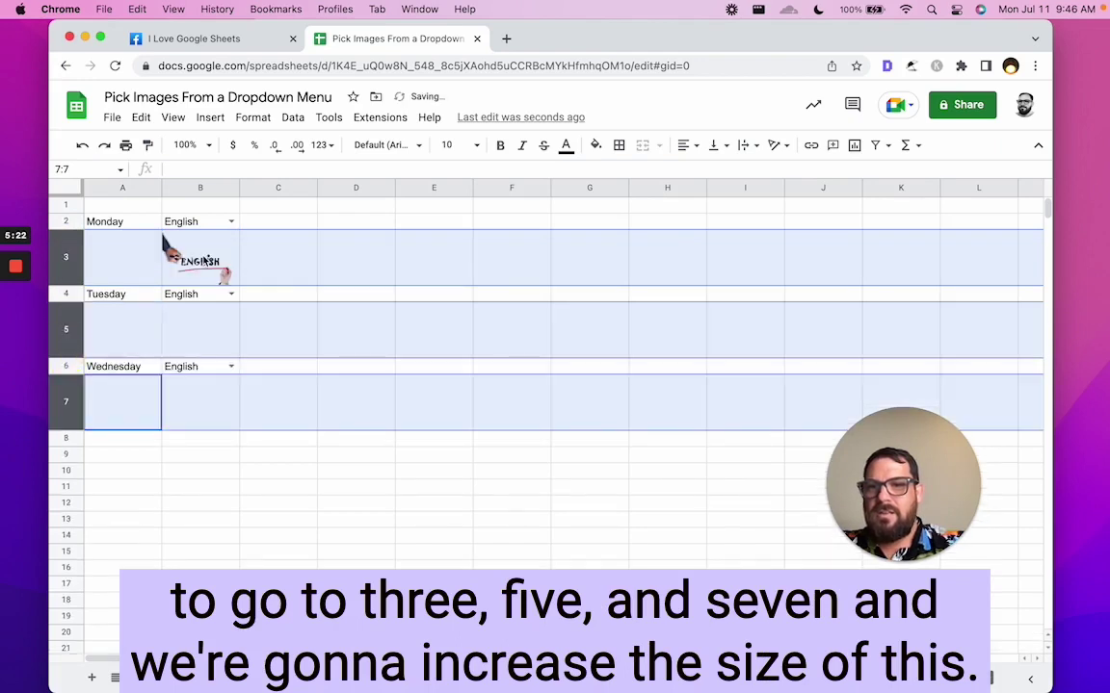
# - Copy B3's image lookup formula into B5 and B7
pyautogui.click(205, 260)
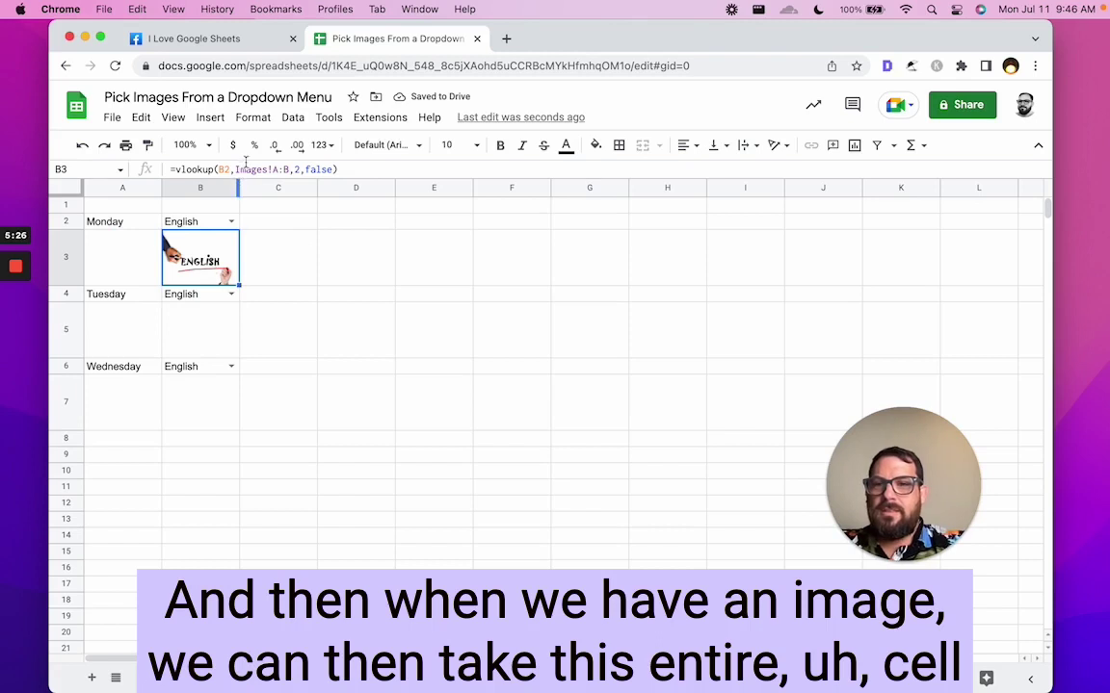
pyautogui.click(216, 256)
pyautogui.press('super+c')
pyautogui.click(192, 330)
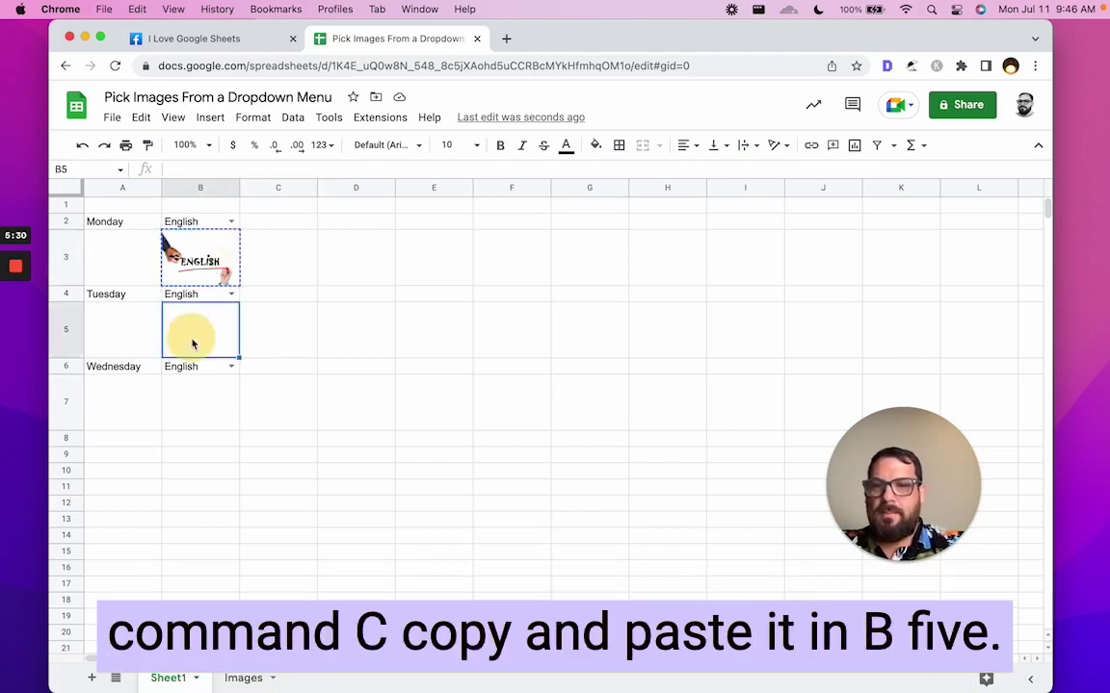
pyautogui.press('super+v')
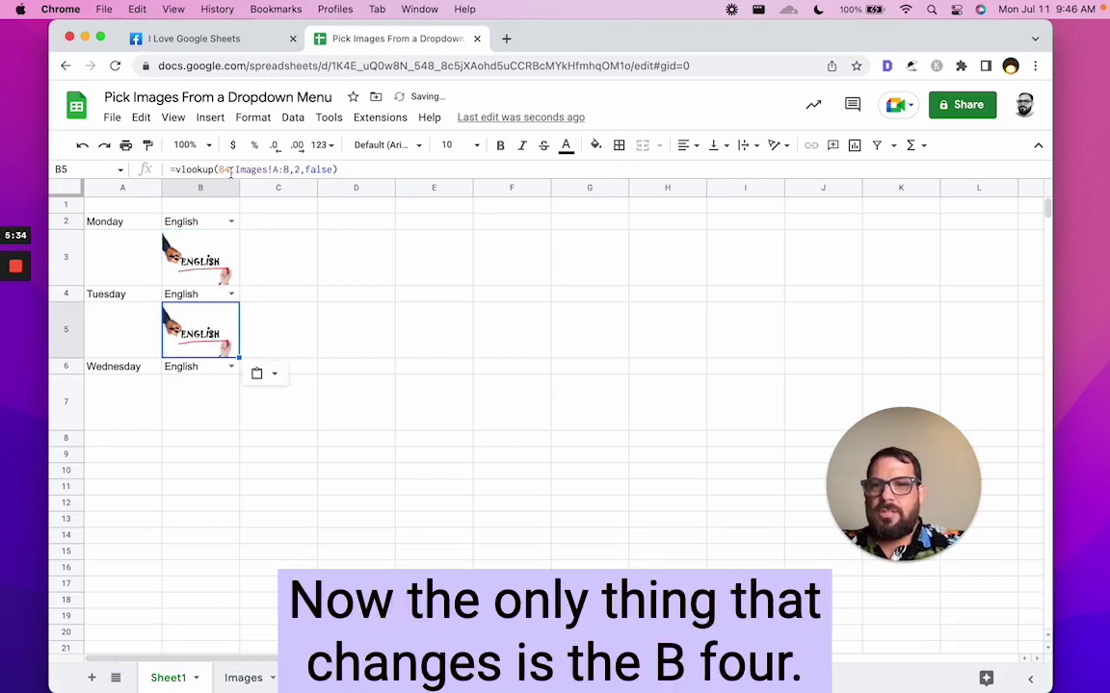
pyautogui.click(187, 420)
pyautogui.press('super+v')
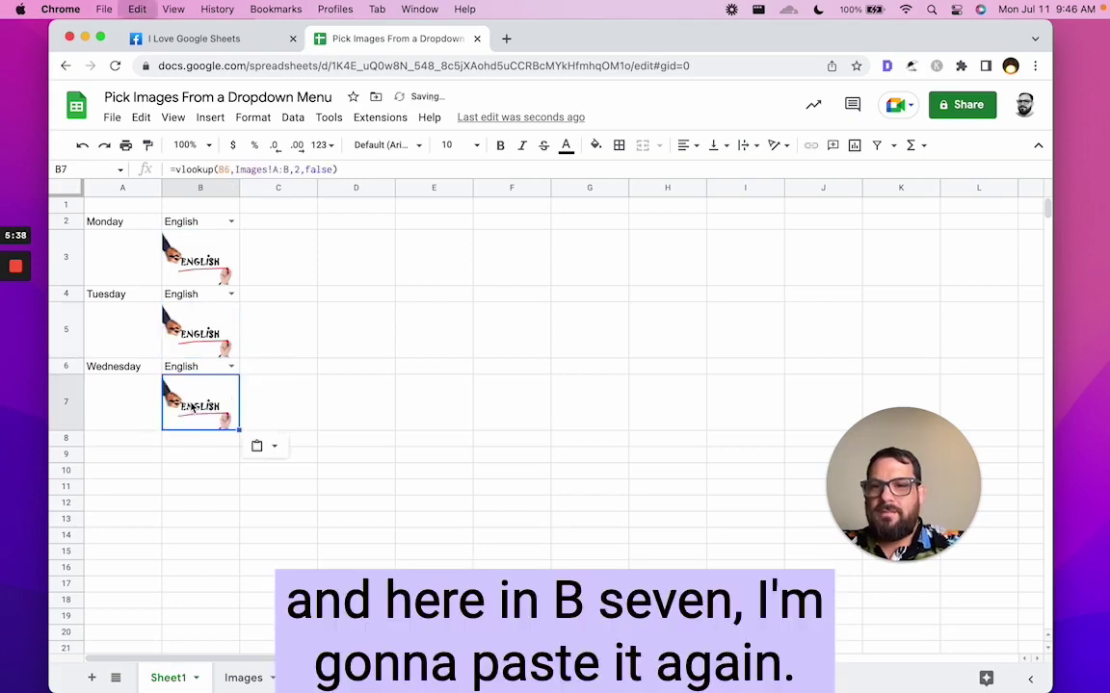
pyautogui.click(229, 169)
pyautogui.press('Escape')
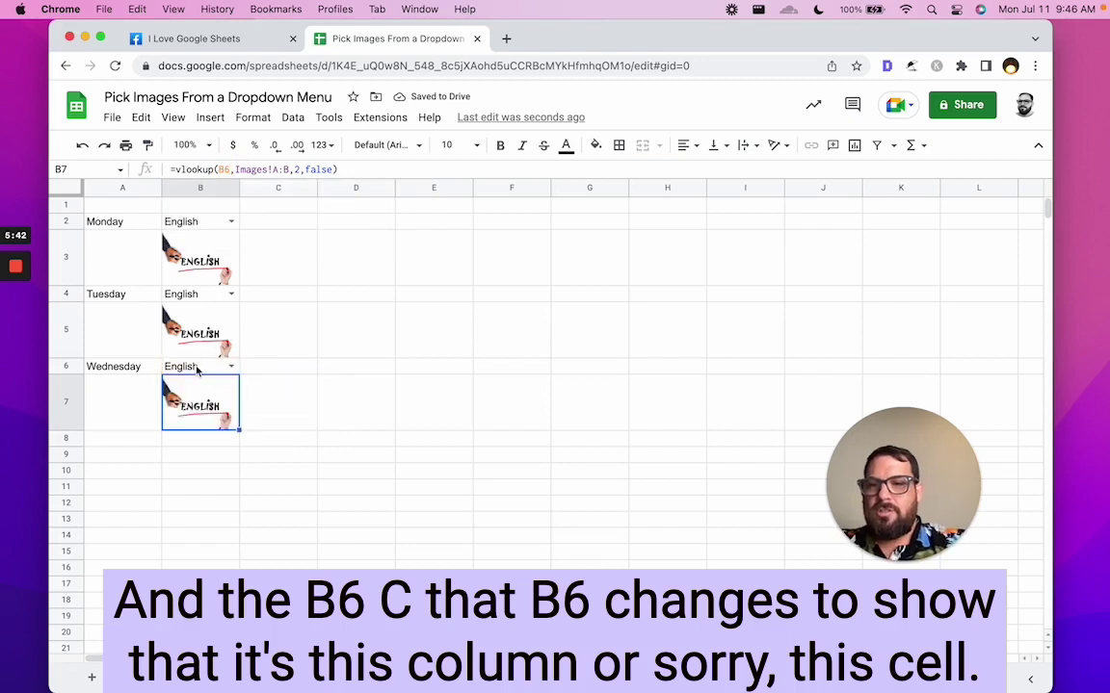
pyautogui.click(216, 367)
# - Set Wednesday's subject in B6 to Study and Tuesday's in B4 to Math
pyautogui.click(232, 367)
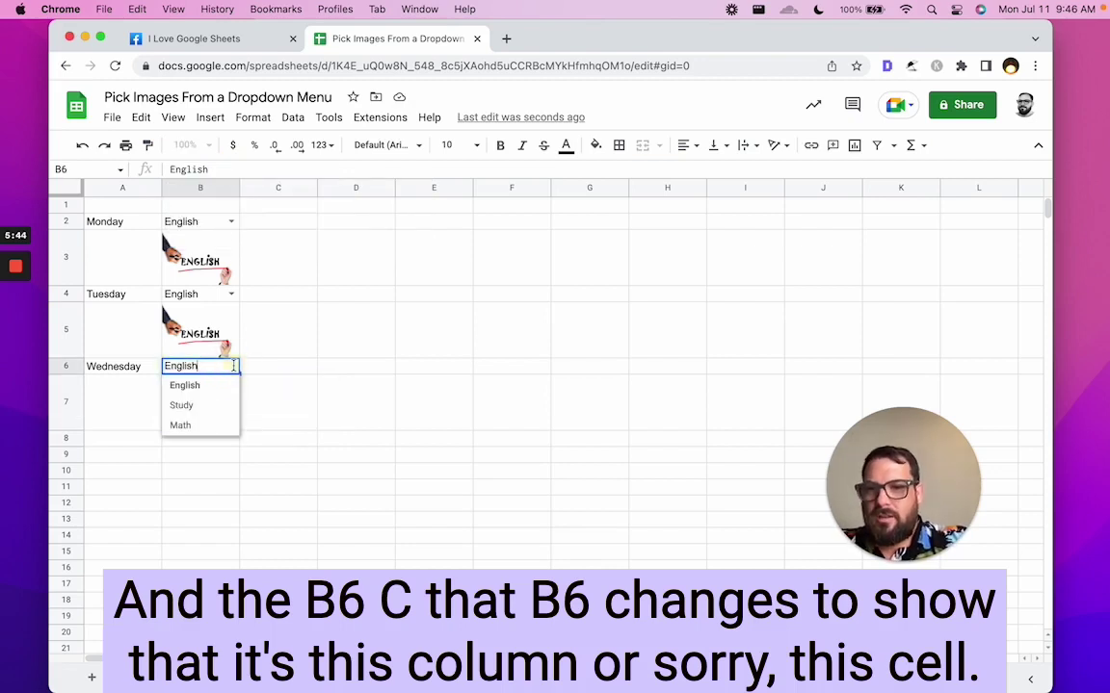
pyautogui.click(217, 406)
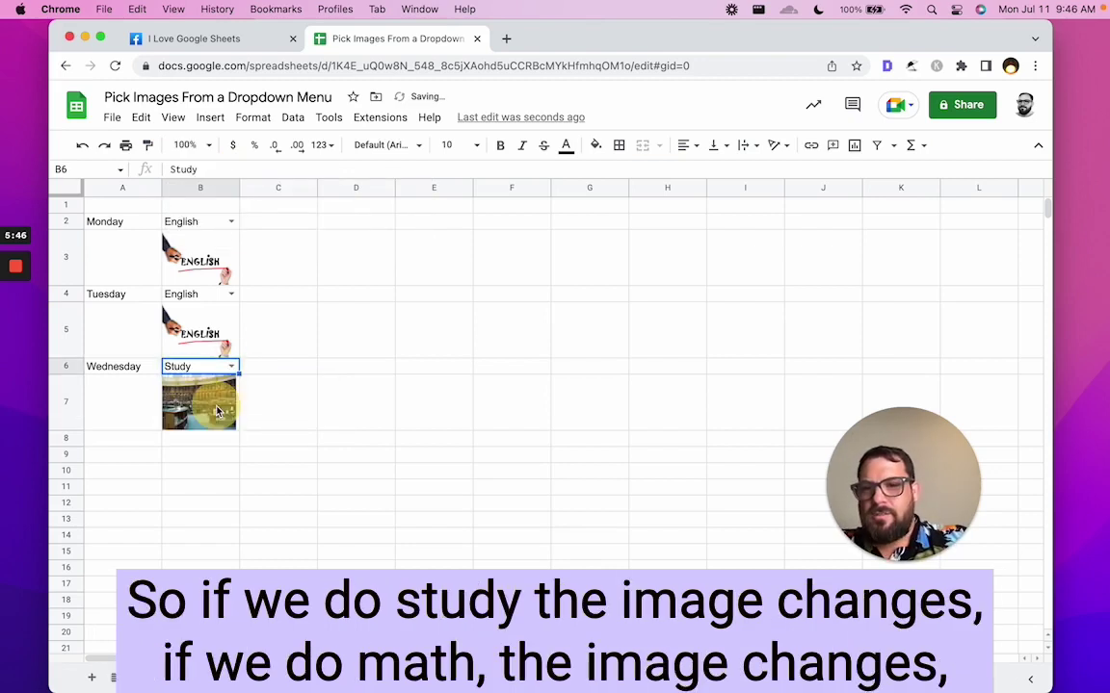
pyautogui.click(232, 294)
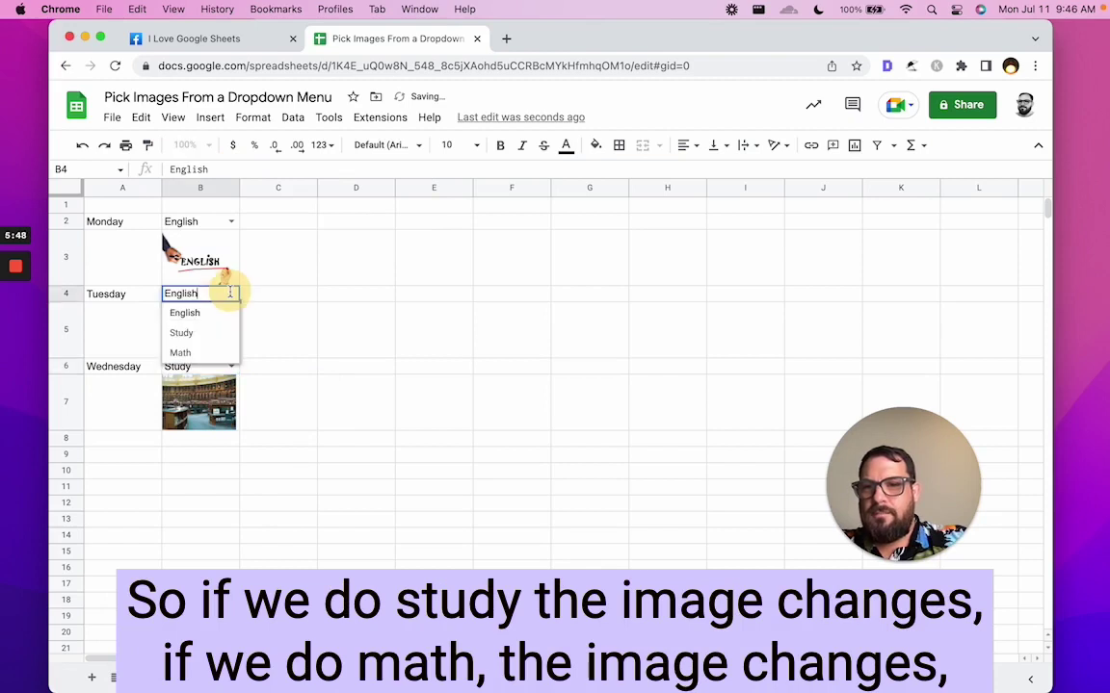
pyautogui.click(210, 354)
pyautogui.click(212, 334)
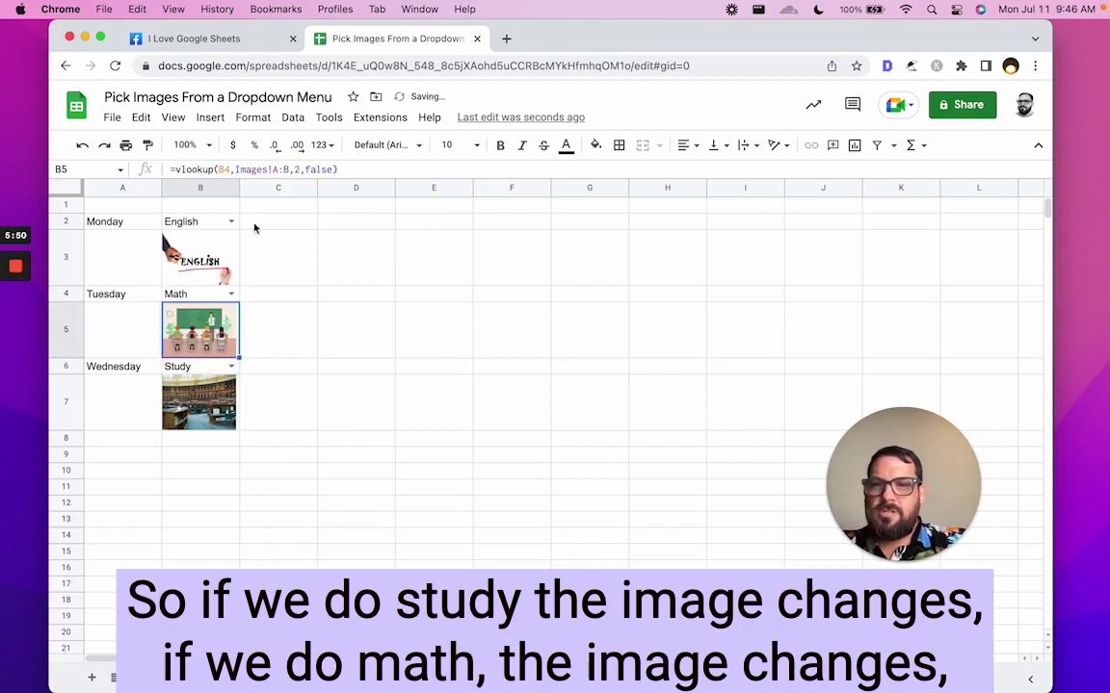
# - Widen column B and step through Monday's planner cells to check the pictures
pyautogui.moveTo(238, 189); pyautogui.dragTo(358, 188)
pyautogui.click(112, 260)
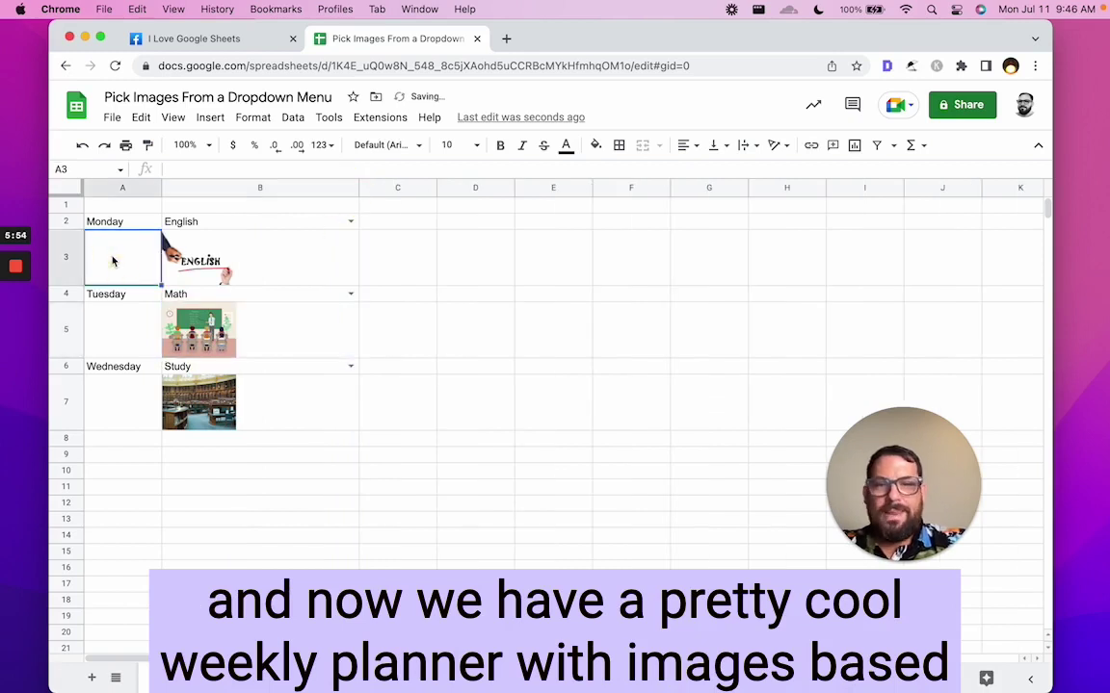
pyautogui.press('Up')
pyautogui.press('Right')
pyautogui.press('Down')
pyautogui.press('Up')
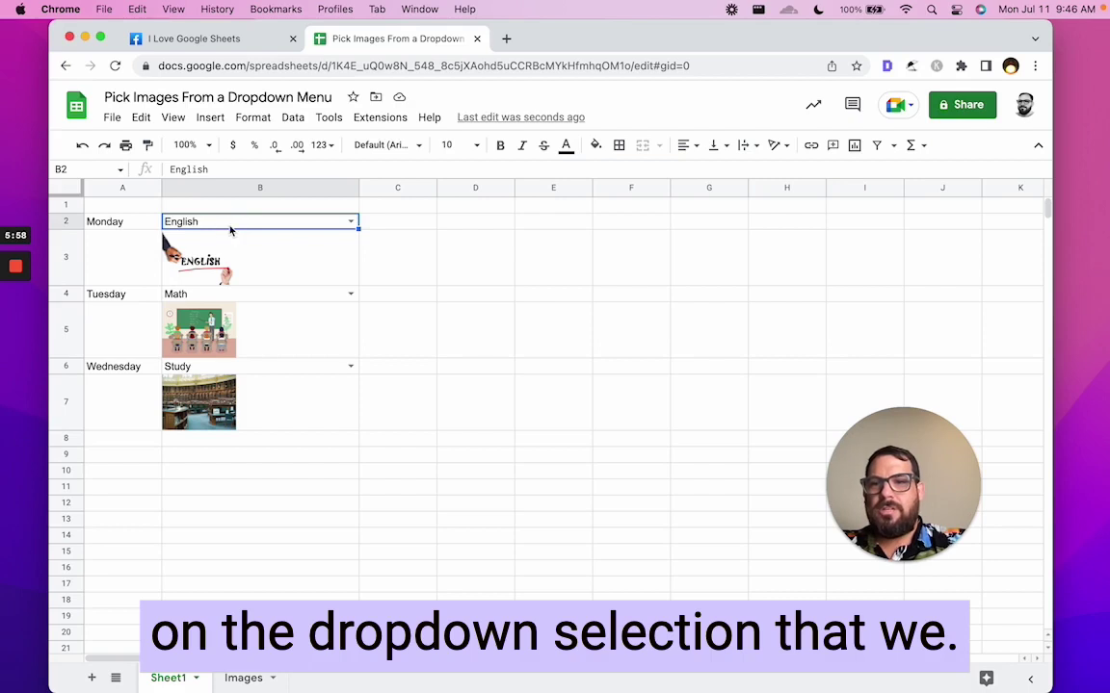
pyautogui.moveTo(27, 306)
pyautogui.click(6, 327)
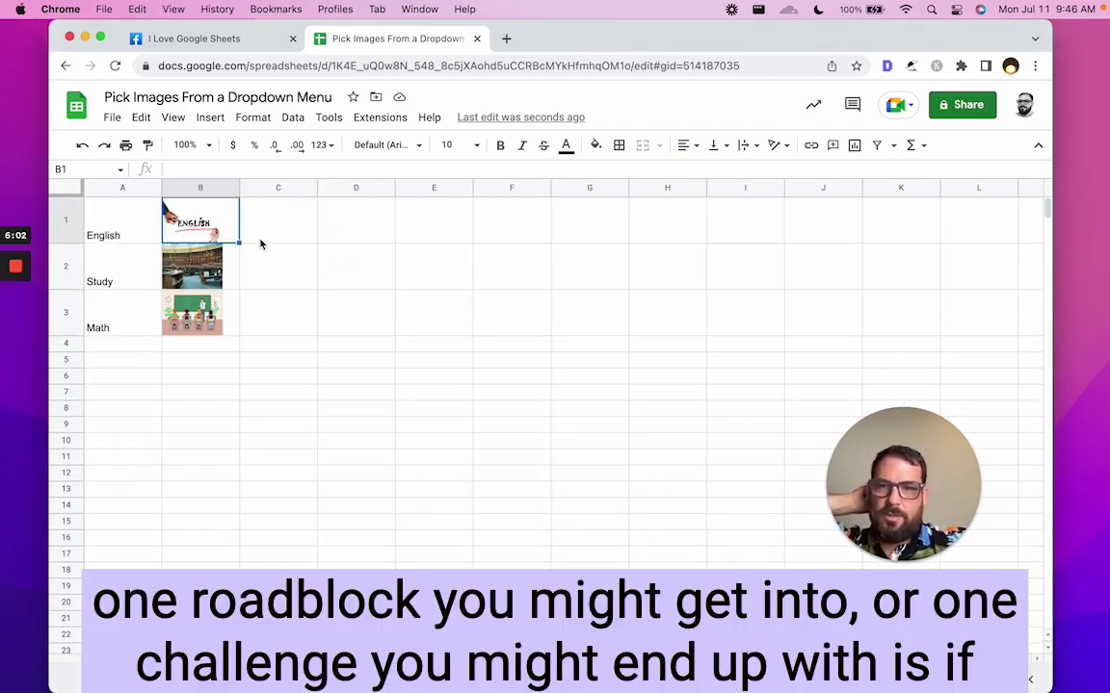
pyautogui.click(205, 225)
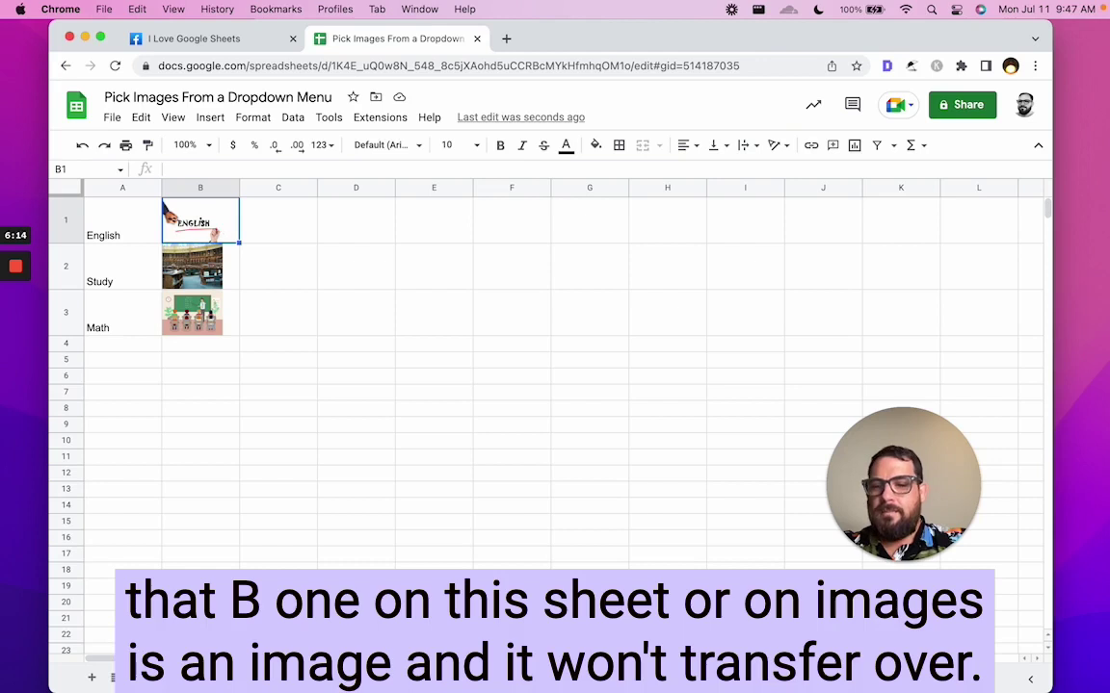
pyautogui.hotkey('ctrl', 'shift', 'pageup')
pyautogui.click(203, 252)
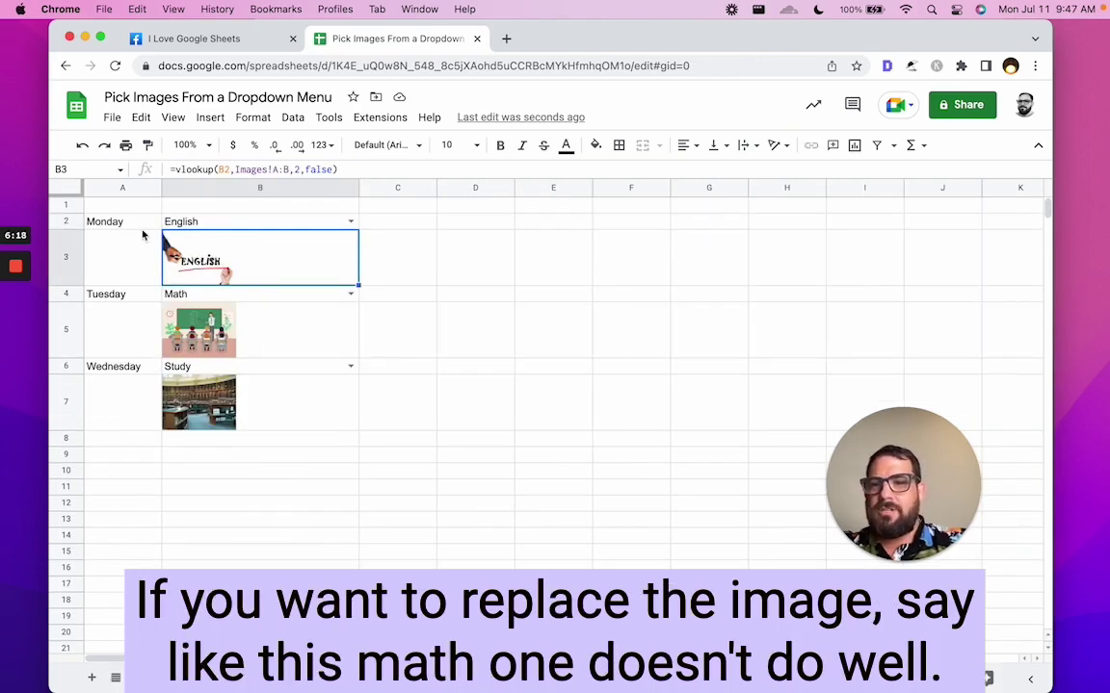
pyautogui.click(212, 330)
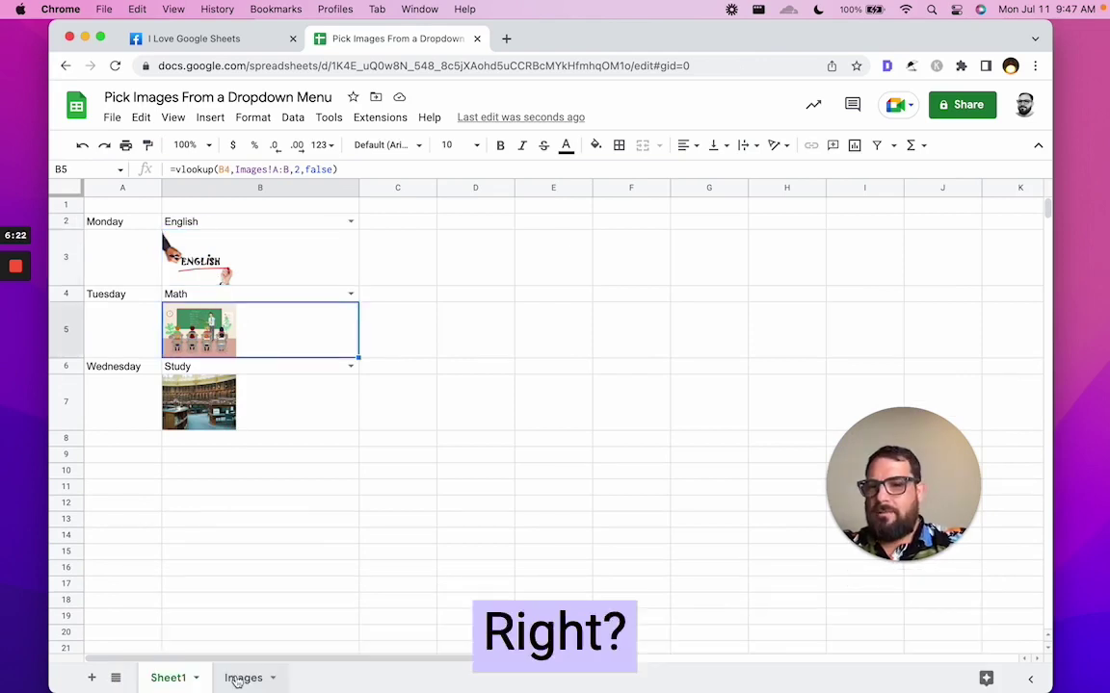
pyautogui.click(227, 411)
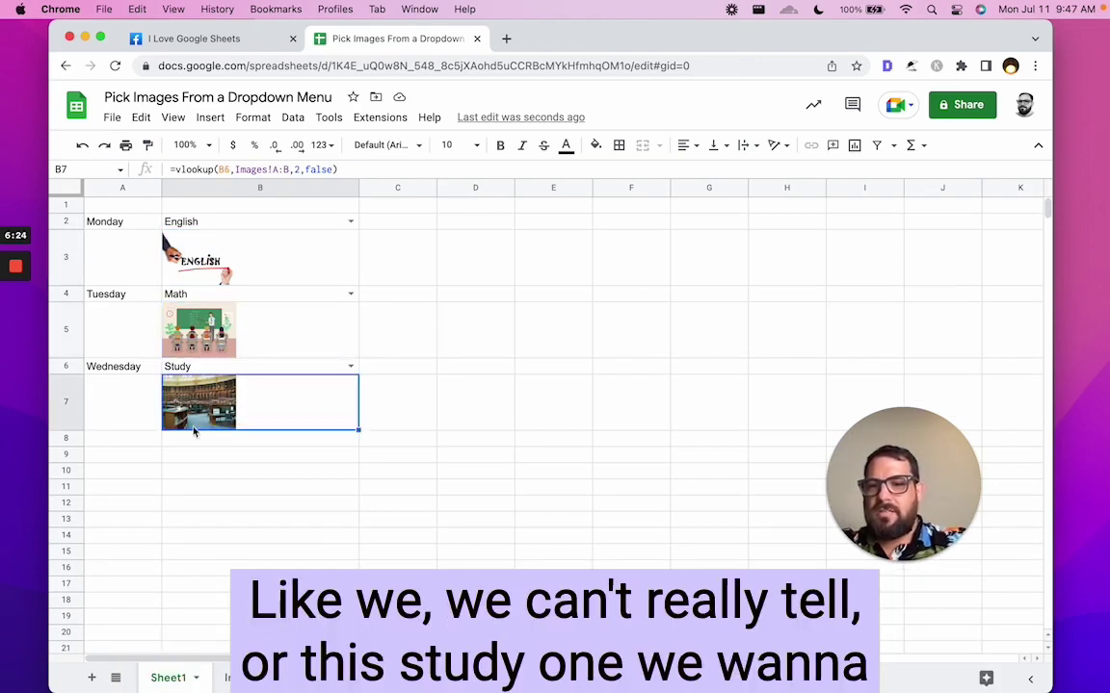
# - On the Images sheet, select cell B1, which holds the English picture
pyautogui.click(242, 678)
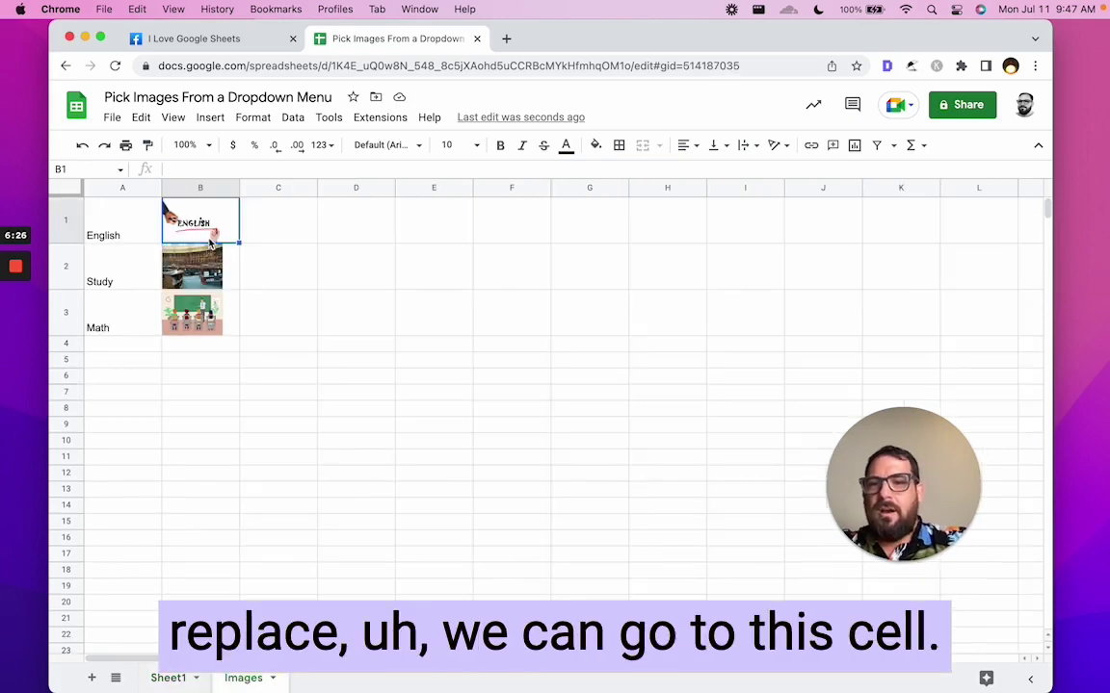
pyautogui.doubleClick(212, 233)
pyautogui.click(329, 204)
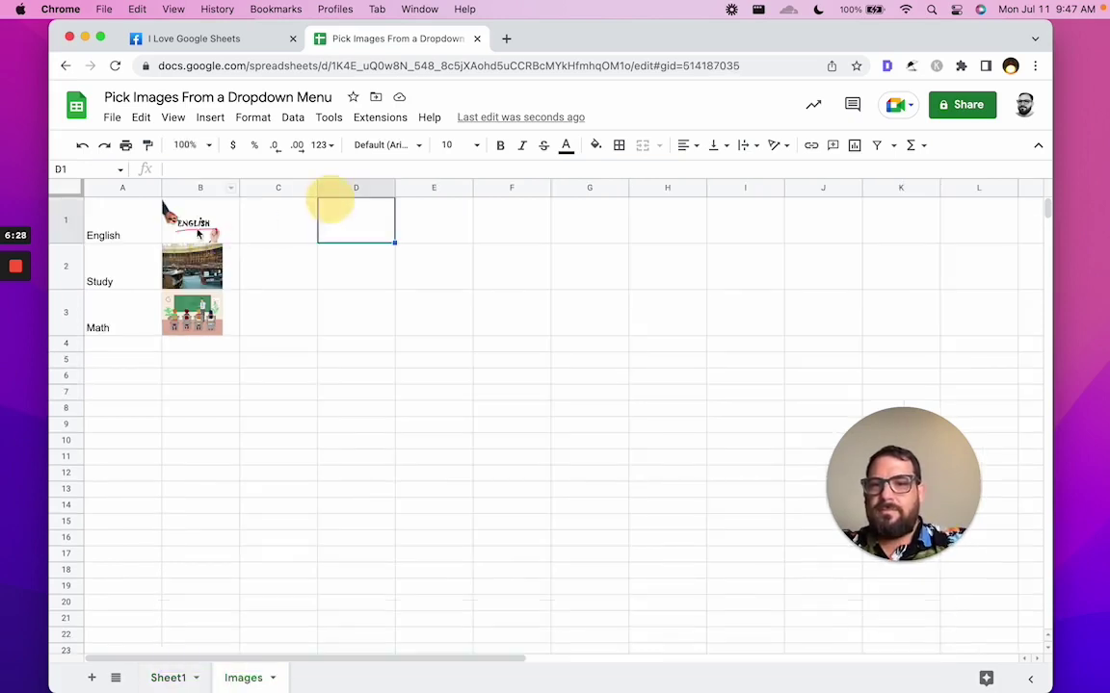
pyautogui.click(186, 215)
# - Insert a different 'english class' search photo, a classroom with a teacher, into B1
pyautogui.click(208, 117)
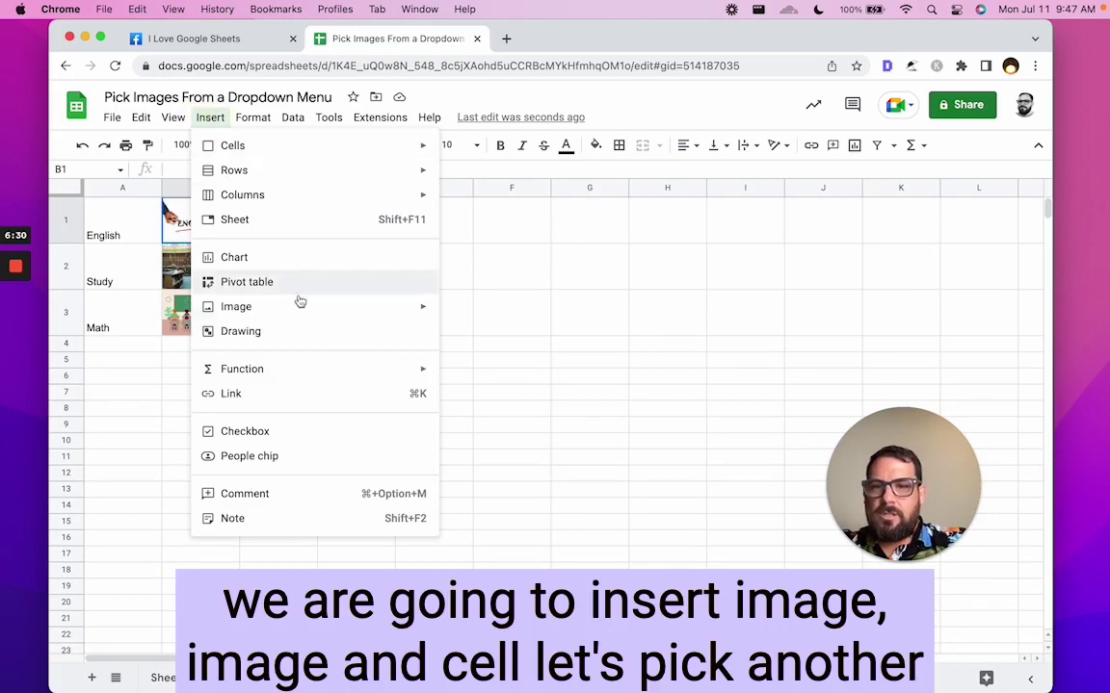
pyautogui.moveTo(302, 307)
pyautogui.click(494, 318)
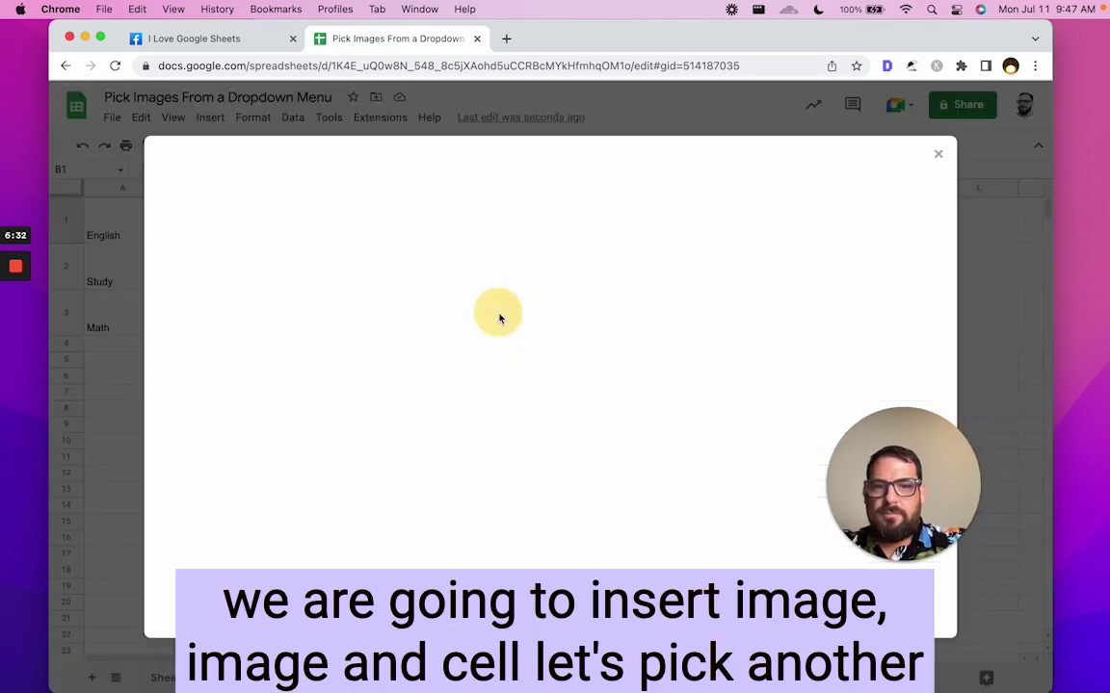
pyautogui.click(604, 214)
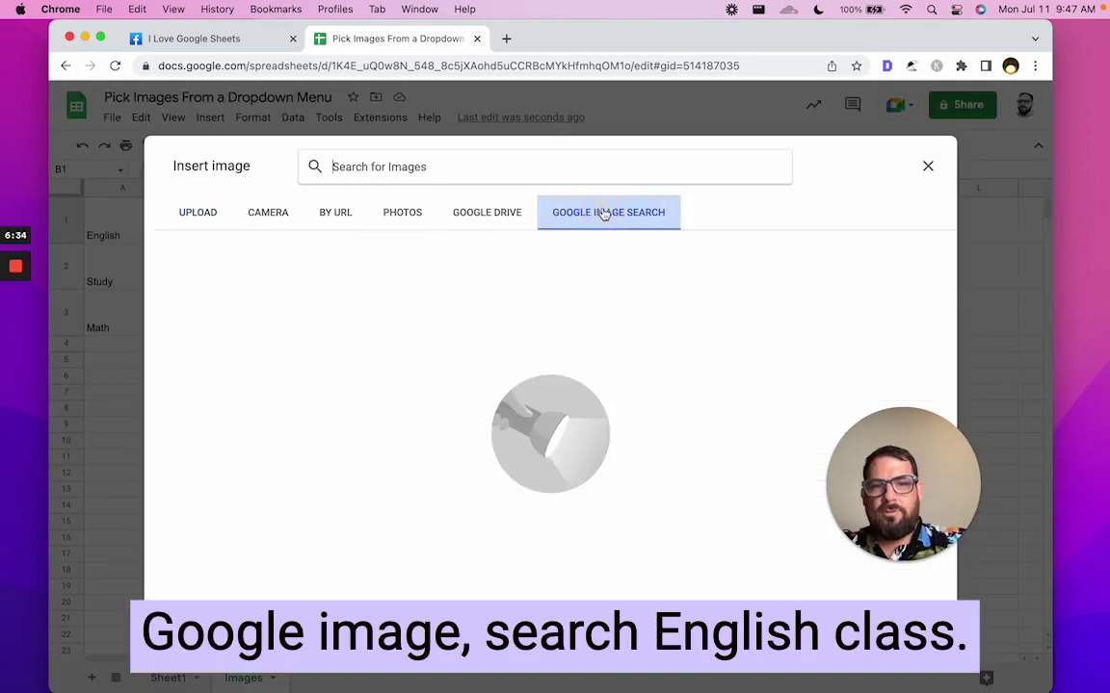
pyautogui.click(421, 160)
pyautogui.write('english class')
pyautogui.press('Return')
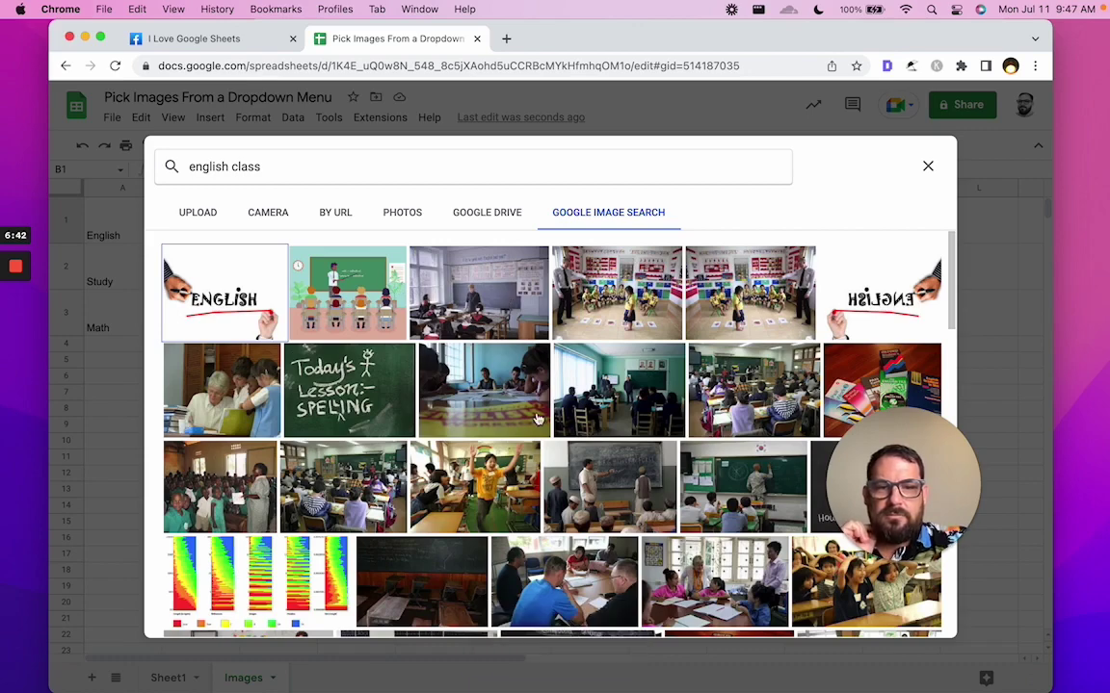
pyautogui.scroll(-5, 496, 308)
pyautogui.click(486, 316)
pyautogui.click(913, 616)
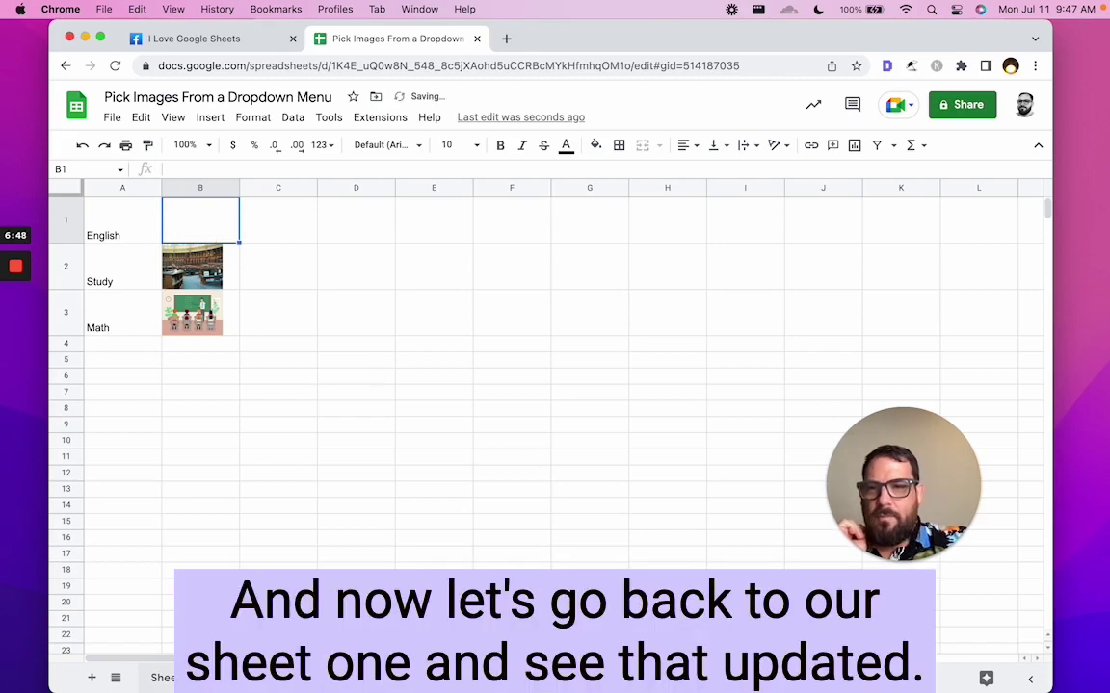
# - Check the updated pictures in B3 and B5 on Sheet1, then switch back to Images
pyautogui.hotkey('alt', 'Up')
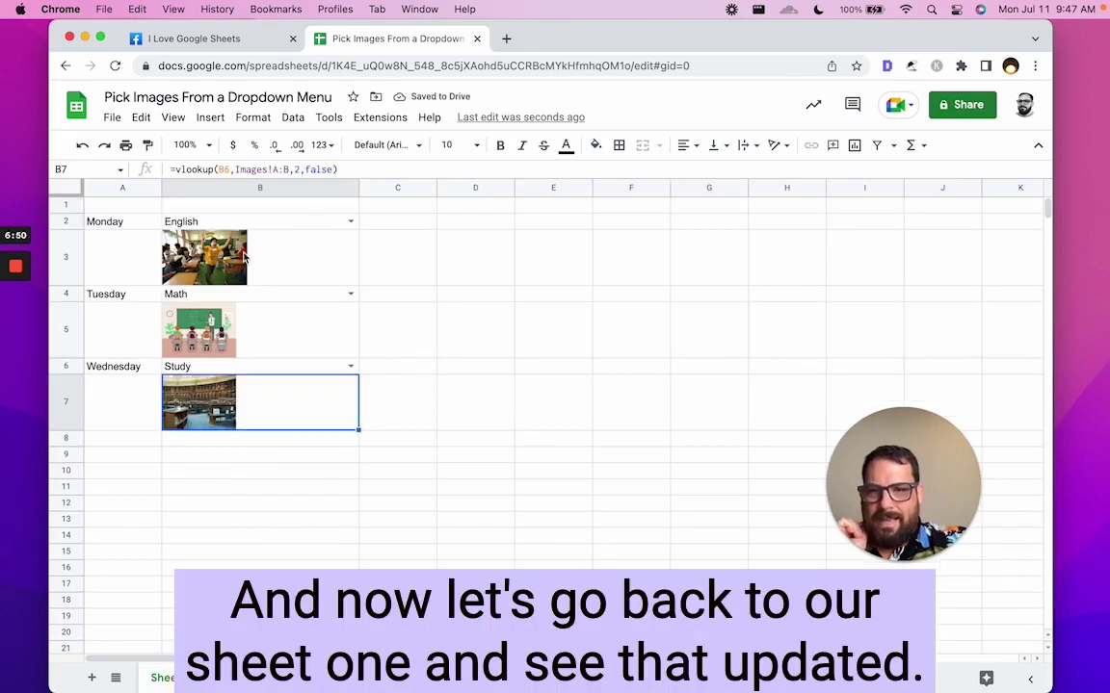
pyautogui.click(245, 254)
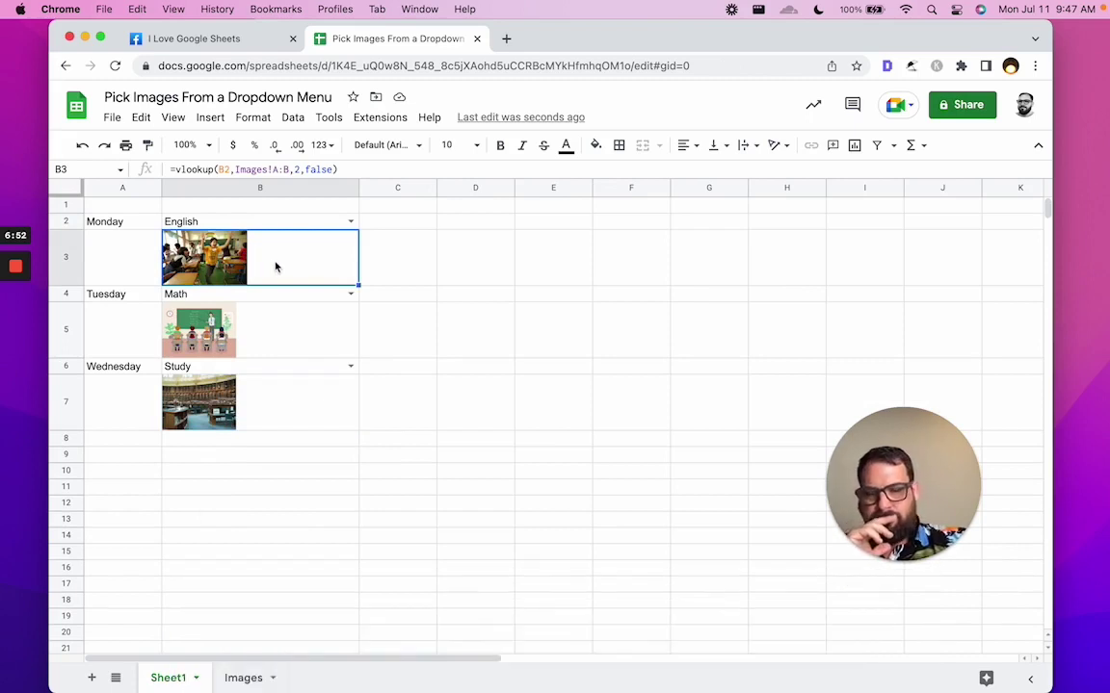
pyautogui.click(293, 342)
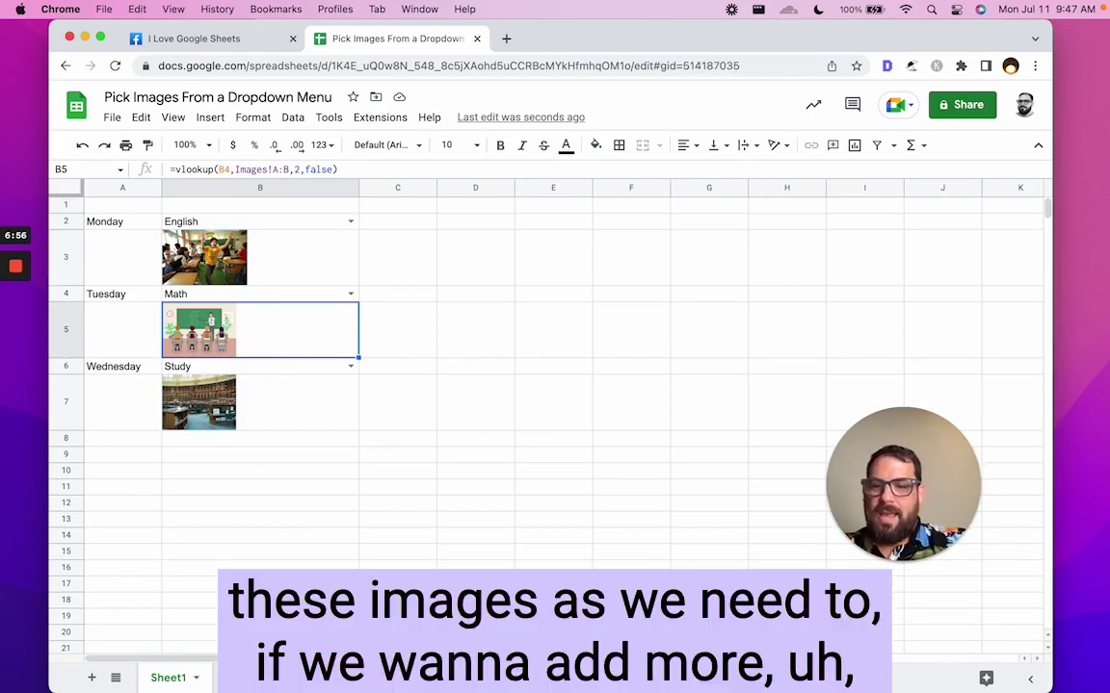
pyautogui.hotkey('alt', 'Down')
# - Enter Science as the new subject in A4, fixing the 'Sciene' typo
pyautogui.click(141, 359)
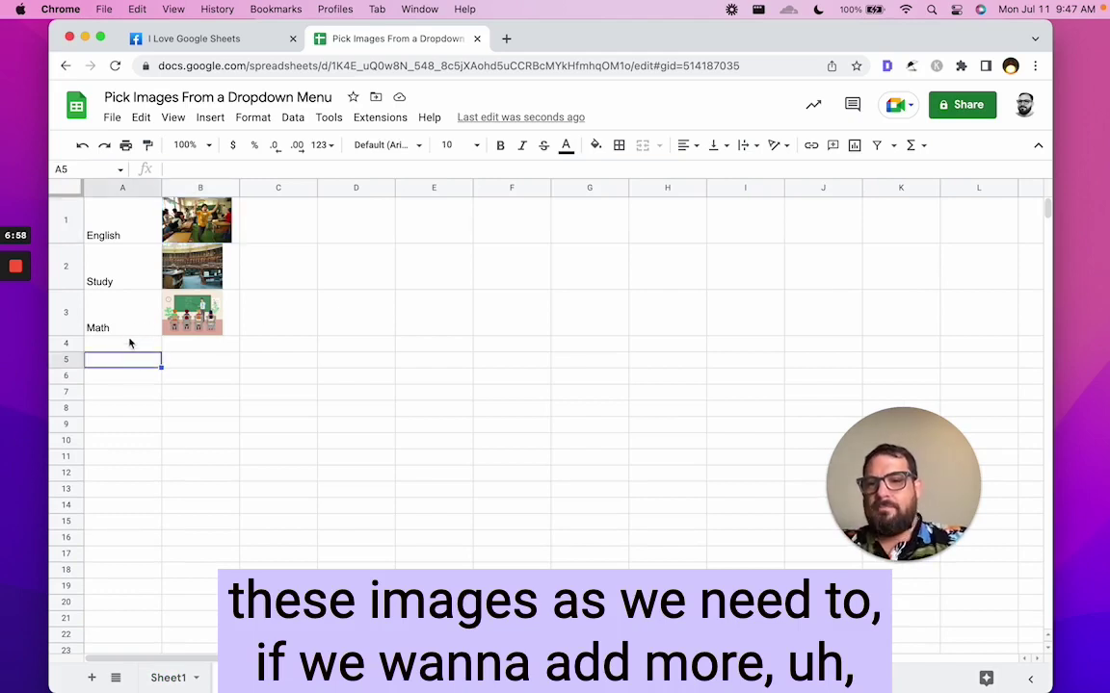
pyautogui.click(128, 342)
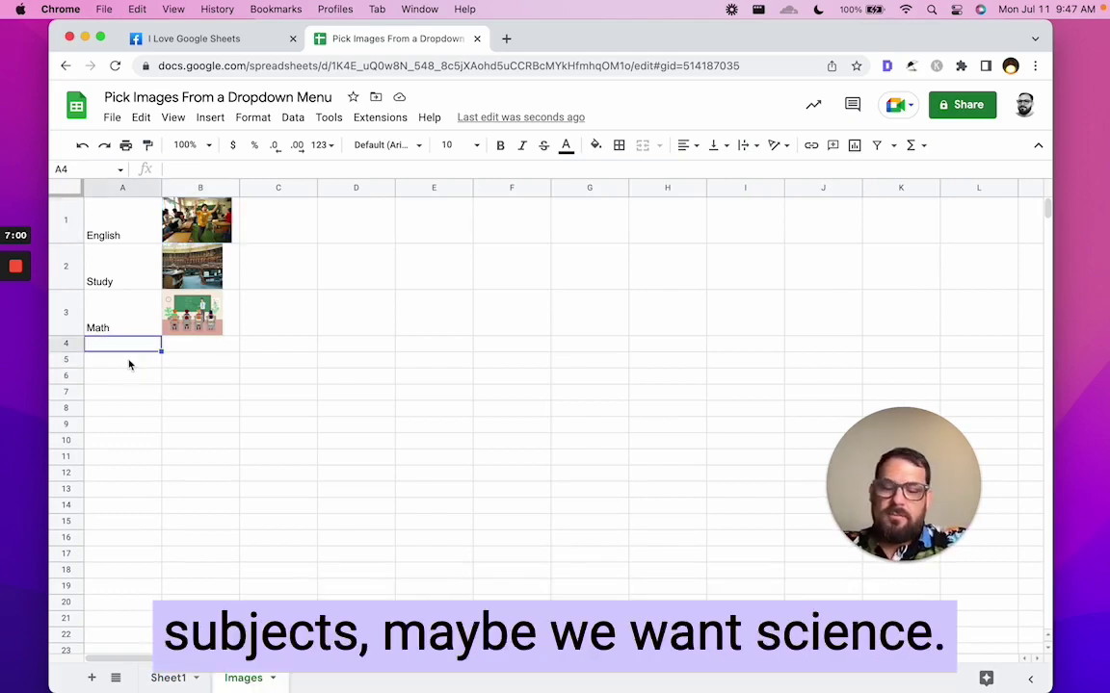
pyautogui.write('Sciene')
pyautogui.press('Tab')
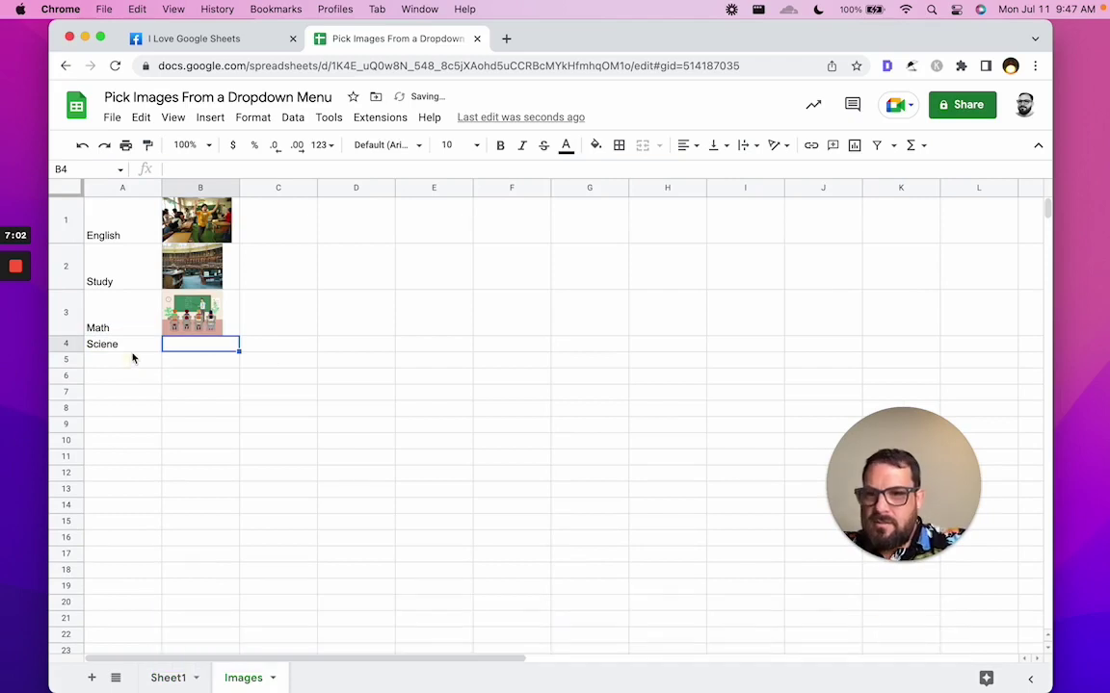
pyautogui.doubleClick(134, 344)
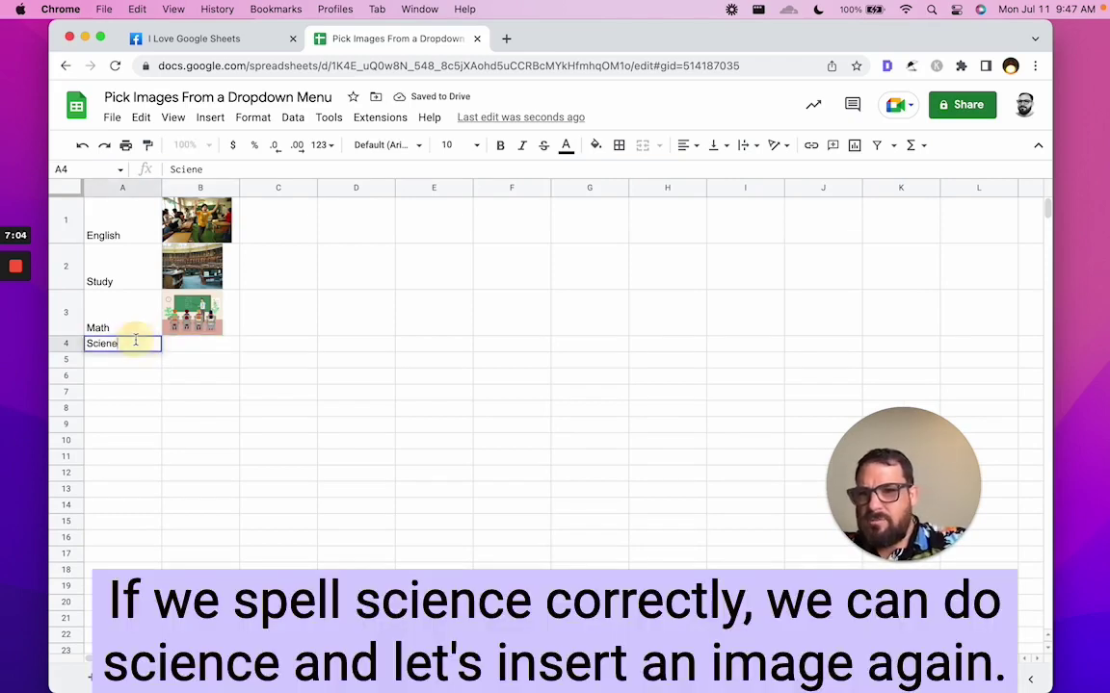
pyautogui.write('e')
pyautogui.press('Tab')
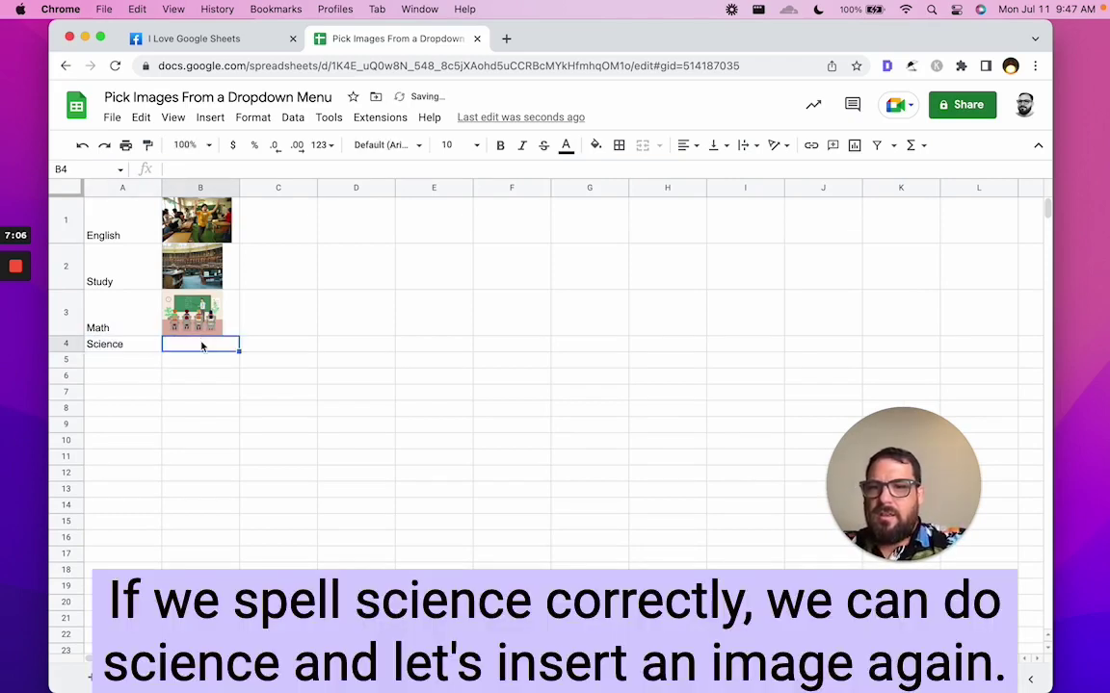
# - Insert the atom-and-flask clipart over cell B4 from a Google image search for 'science'
pyautogui.click(210, 117)
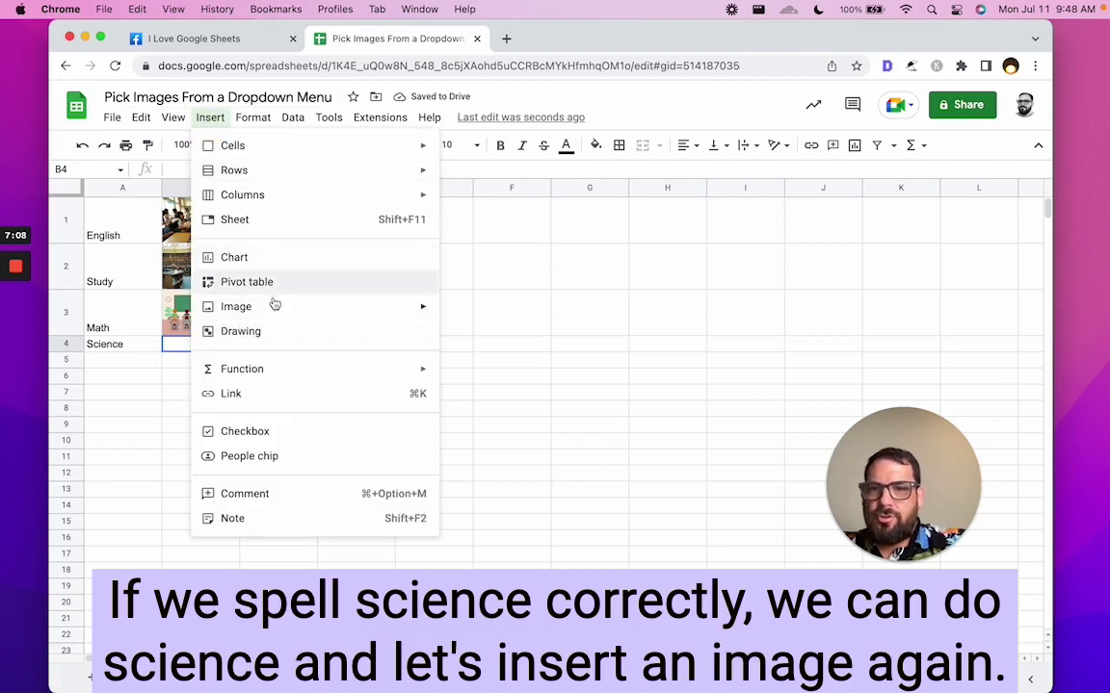
pyautogui.moveTo(283, 309)
pyautogui.click(510, 330)
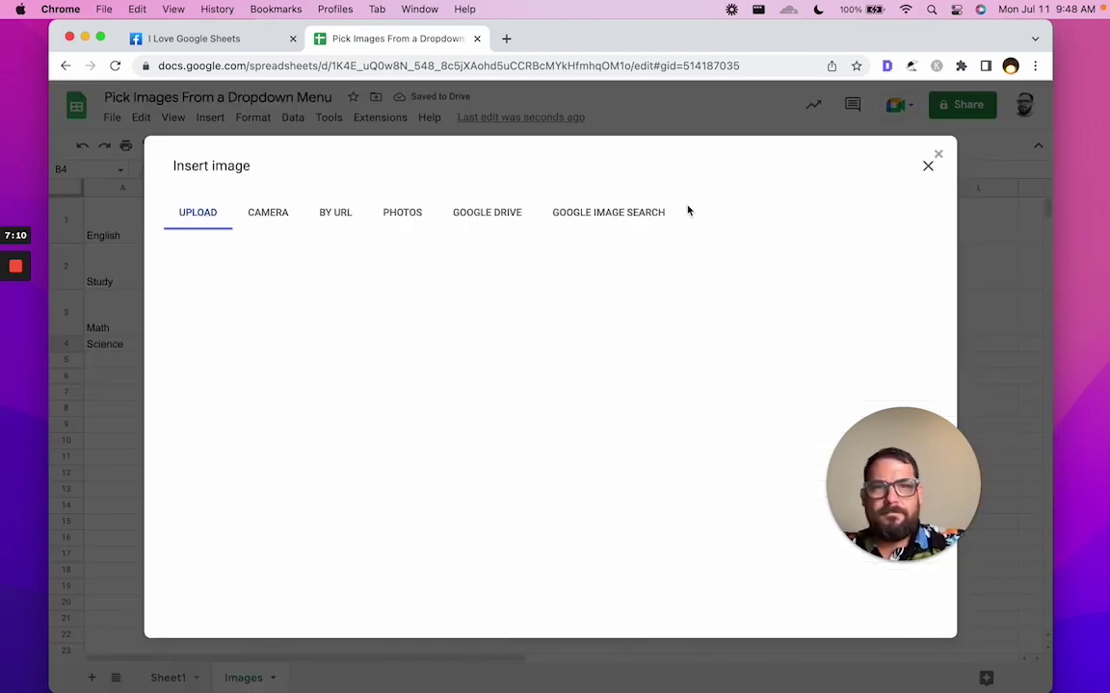
pyautogui.click(615, 212)
pyautogui.click(400, 168)
pyautogui.write('science class')
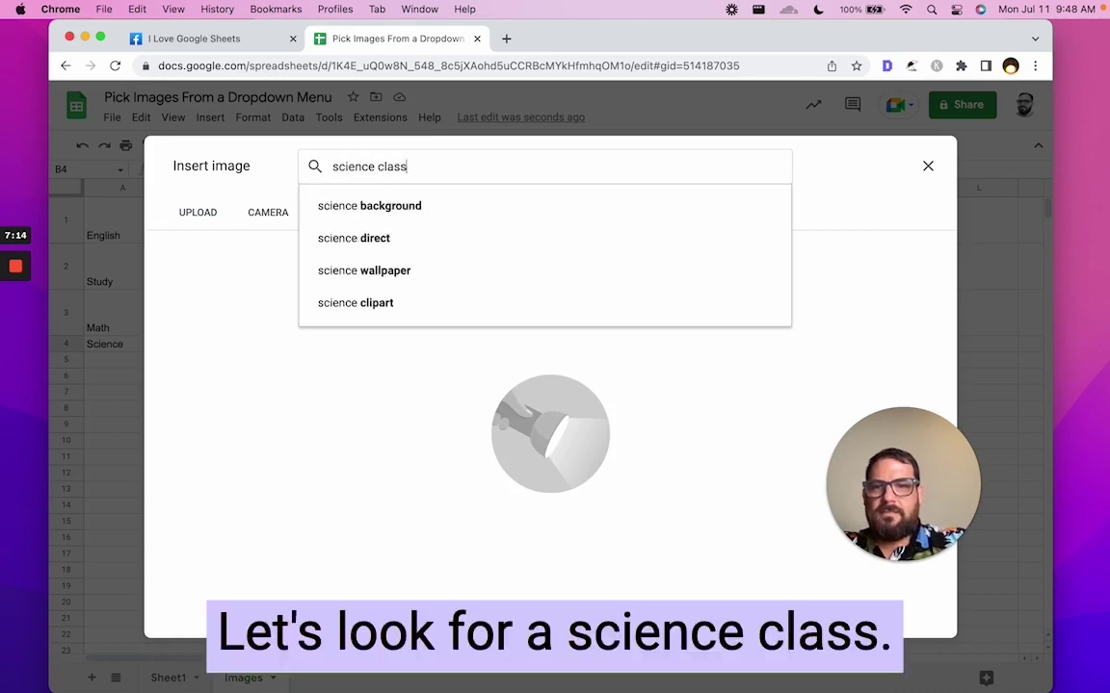
pyautogui.press('Return')
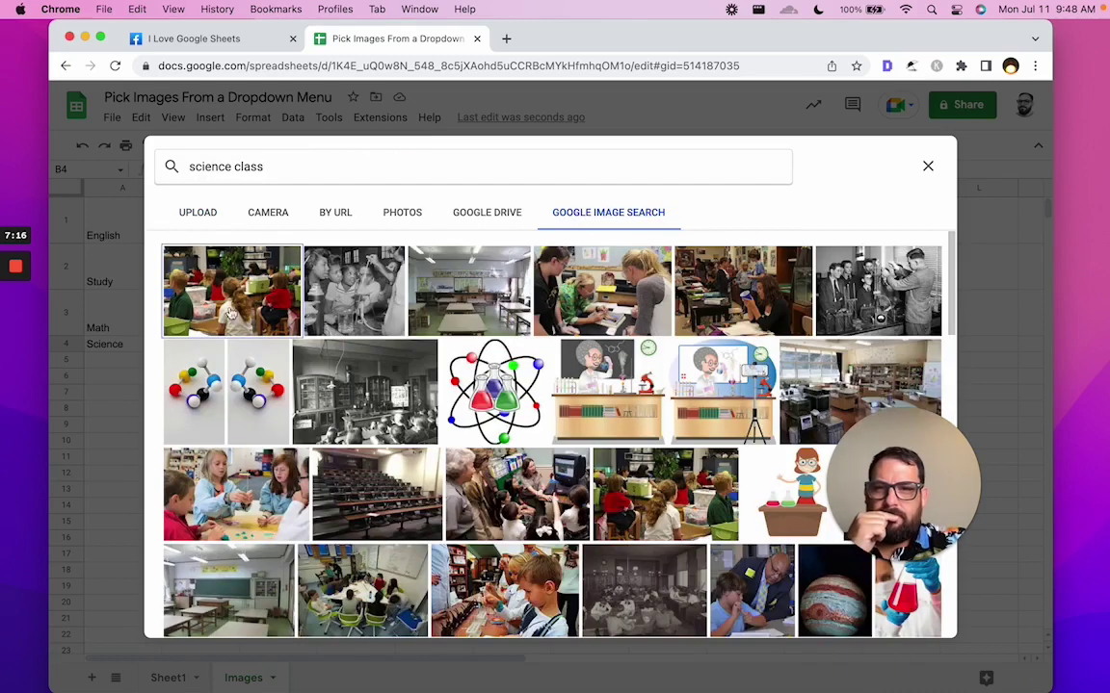
pyautogui.click(468, 359)
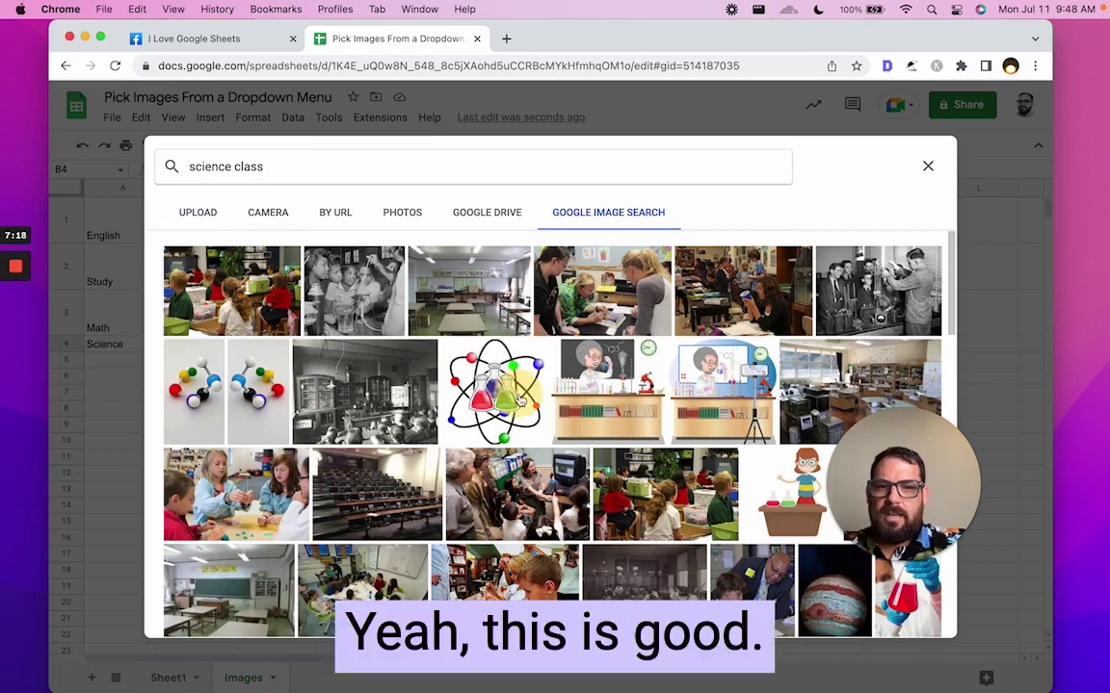
pyautogui.click(507, 412)
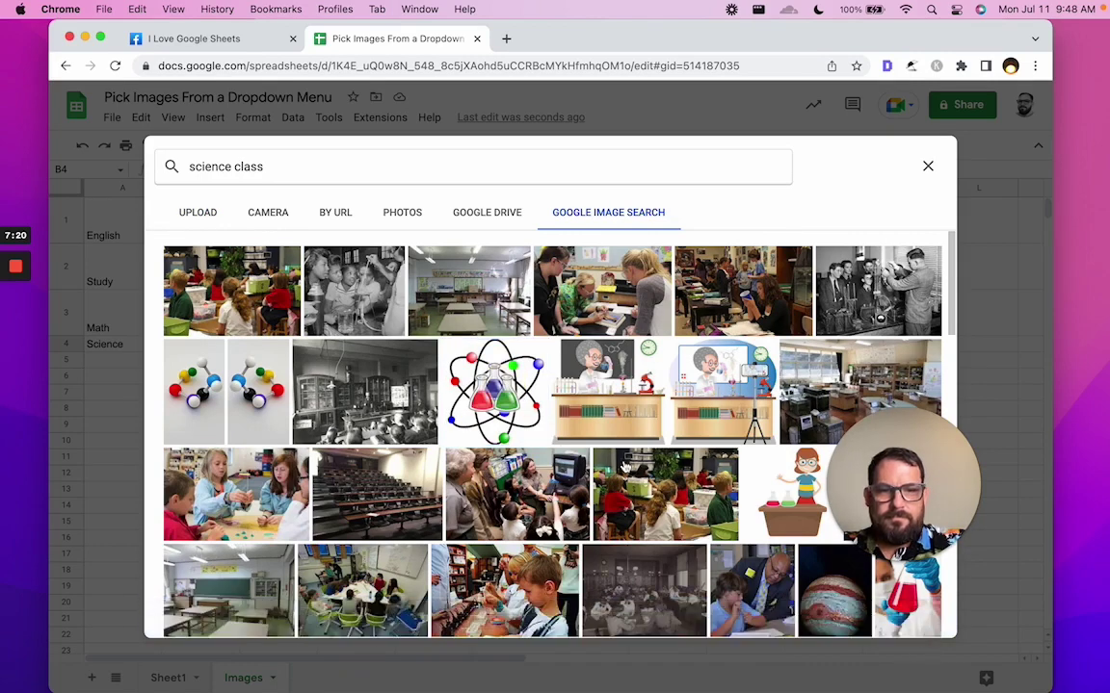
pyautogui.doubleClick(508, 414)
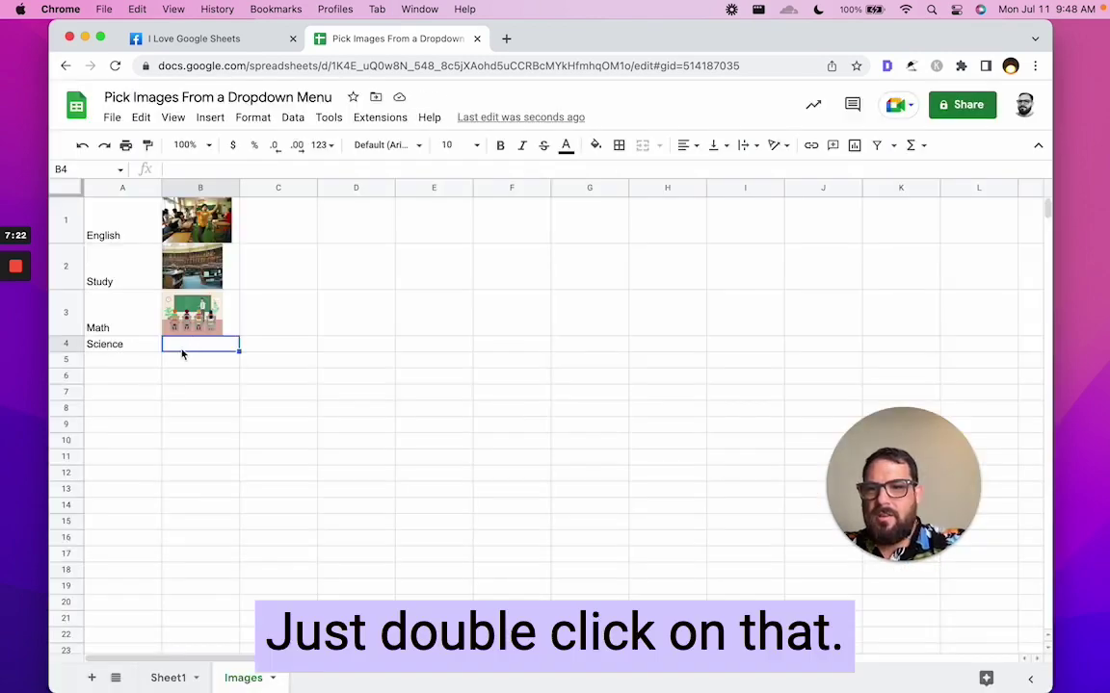
# - Enlarge Images row 4, then copy Wednesday's entry into Sheet1 row 8 renamed Thursday
pyautogui.moveTo(65, 352); pyautogui.dragTo(72, 389)
pyautogui.click(168, 678)
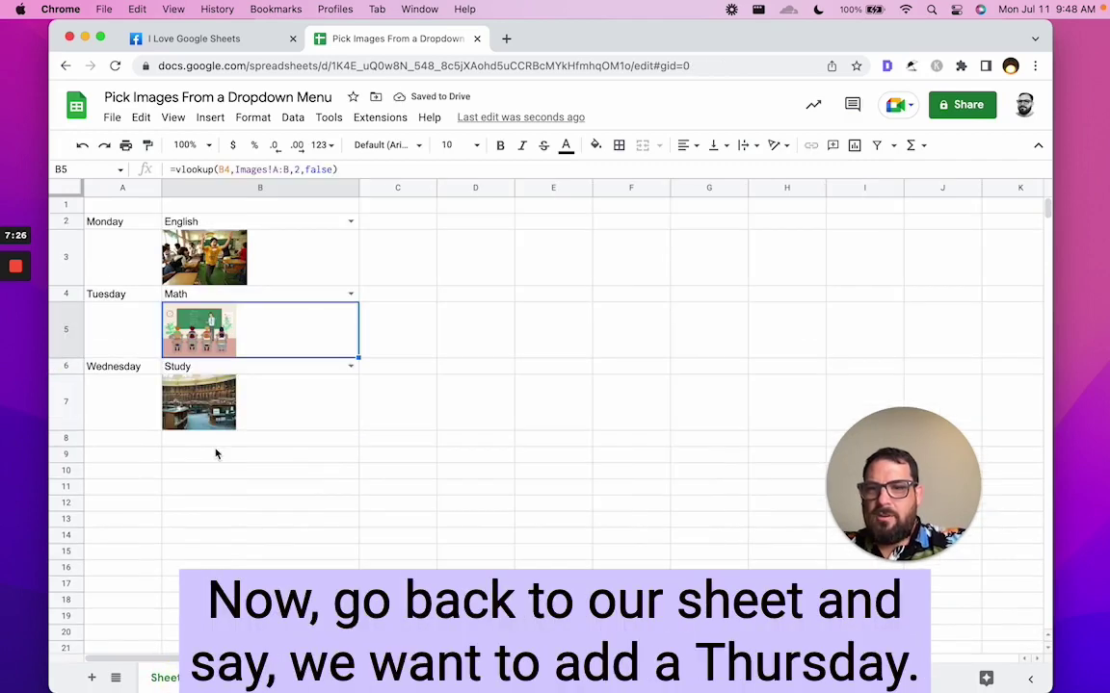
pyautogui.moveTo(117, 370); pyautogui.dragTo(210, 371)
pyautogui.press('super+c')
pyautogui.click(137, 441)
pyautogui.press('super+v')
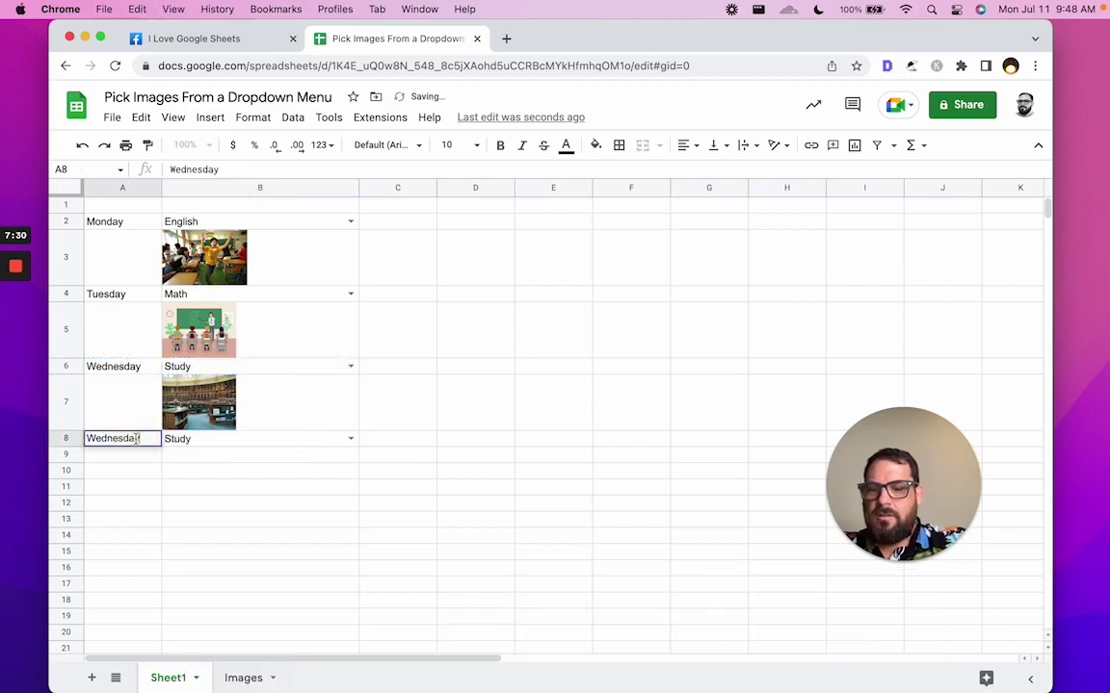
pyautogui.write('Thursday')
pyautogui.press('Tab')
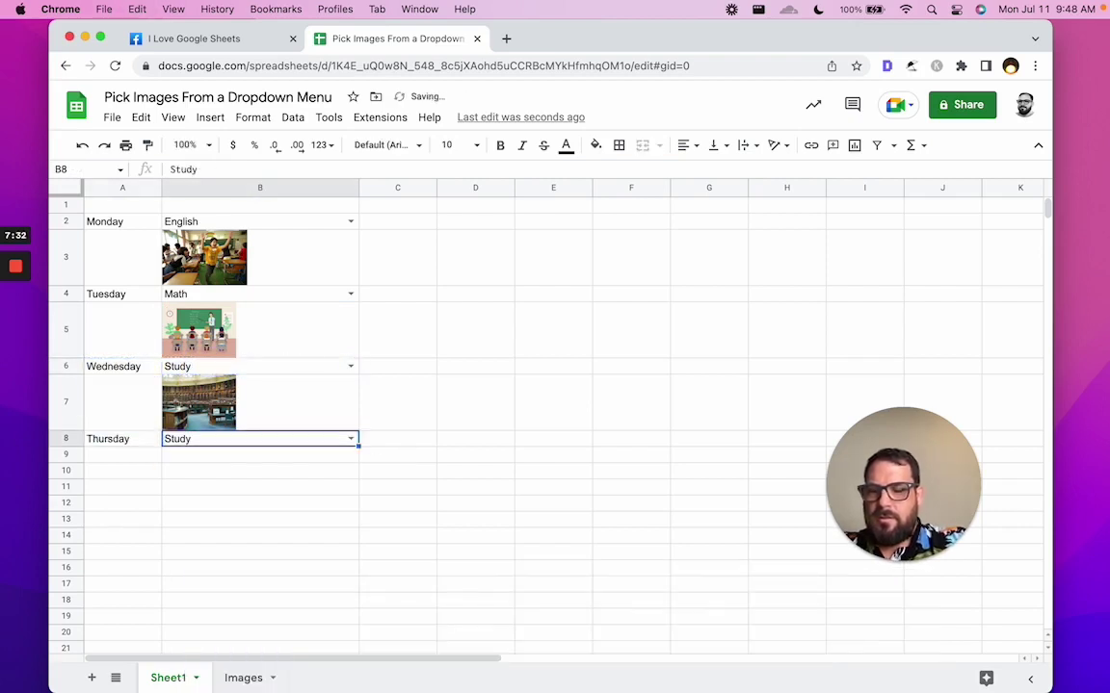
# - Set Thursday's subject to Science and copy B7's image lookup into B9, enlarging row 9
pyautogui.write('S')
pyautogui.click(183, 478)
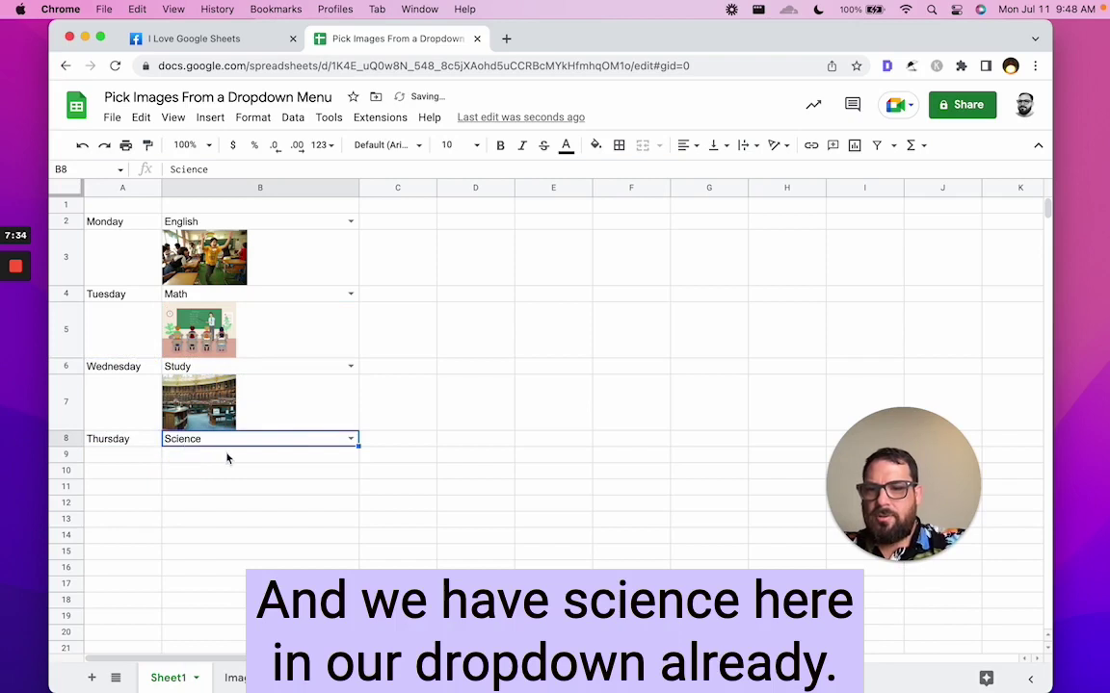
pyautogui.click(227, 459)
pyautogui.click(255, 403)
pyautogui.press('super+c')
pyautogui.click(215, 466)
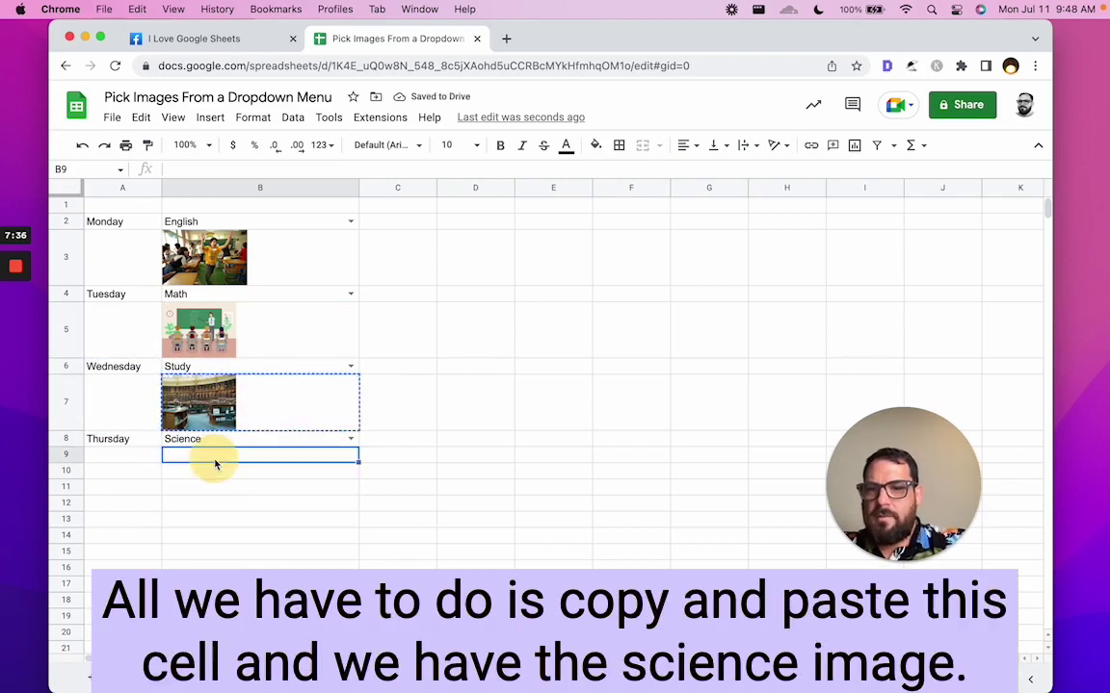
pyautogui.press('super+v')
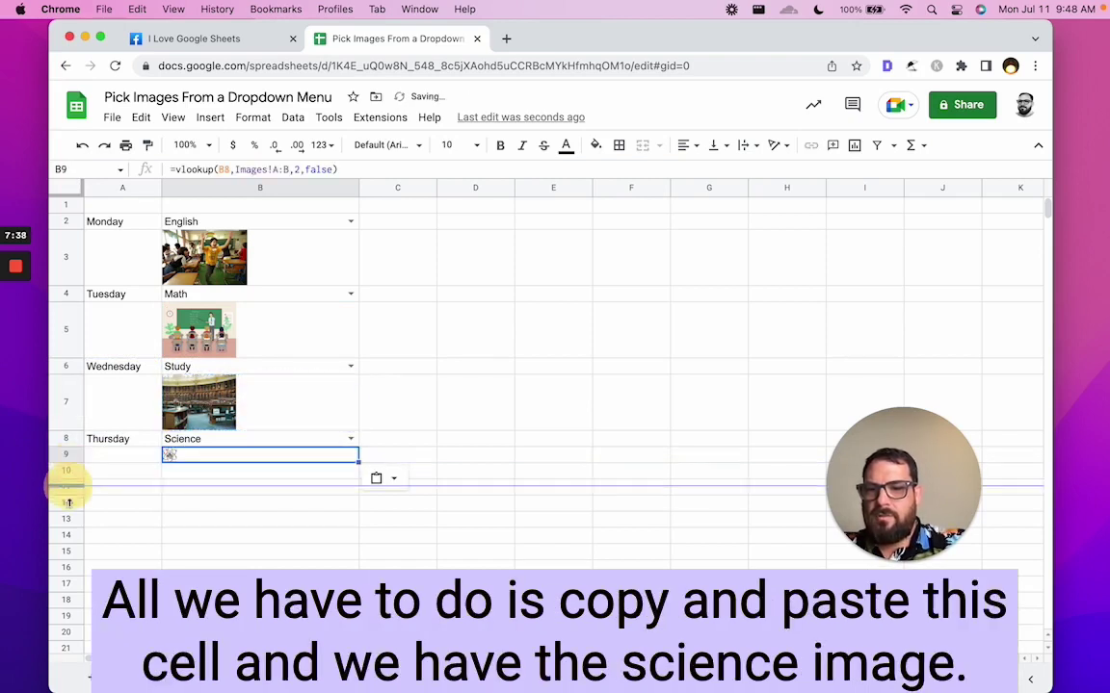
pyautogui.moveTo(67, 511); pyautogui.dragTo(70, 513)
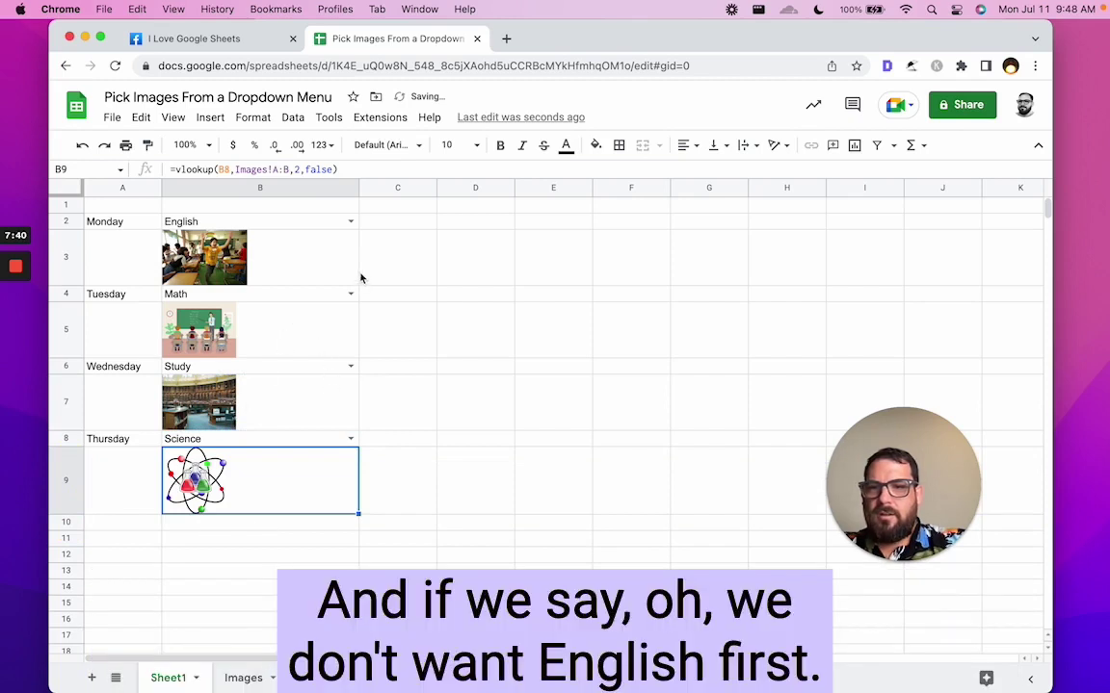
# - Change Monday's subject to Science and Thursday's to English, checking their image formulas
pyautogui.click(350, 222)
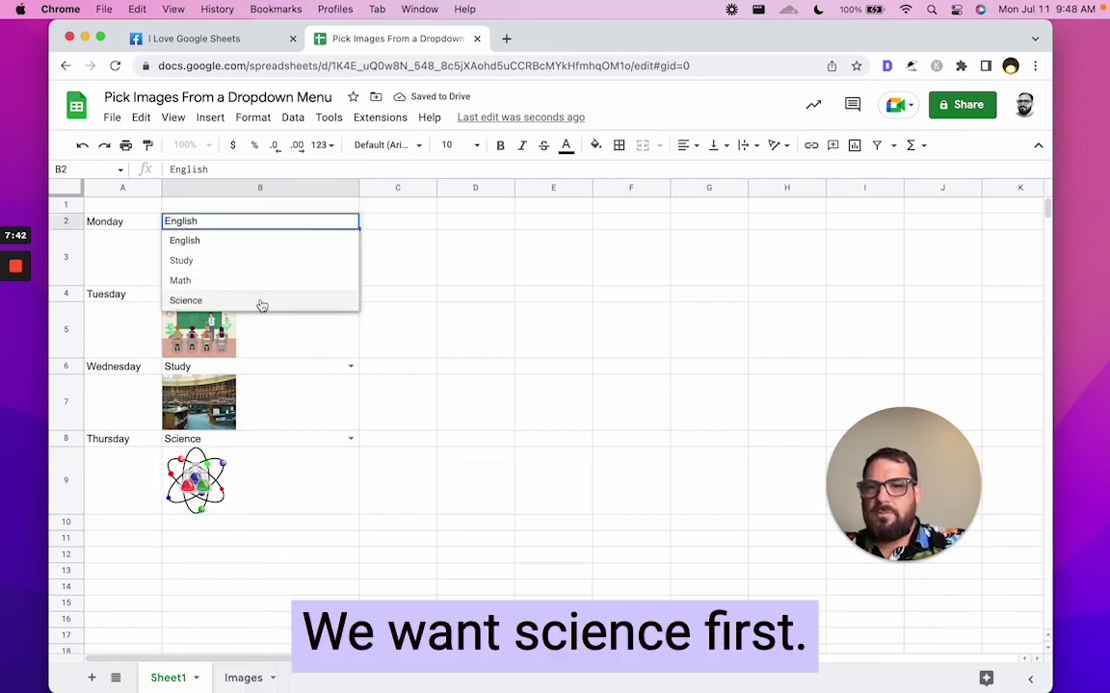
pyautogui.click(270, 303)
pyautogui.click(265, 260)
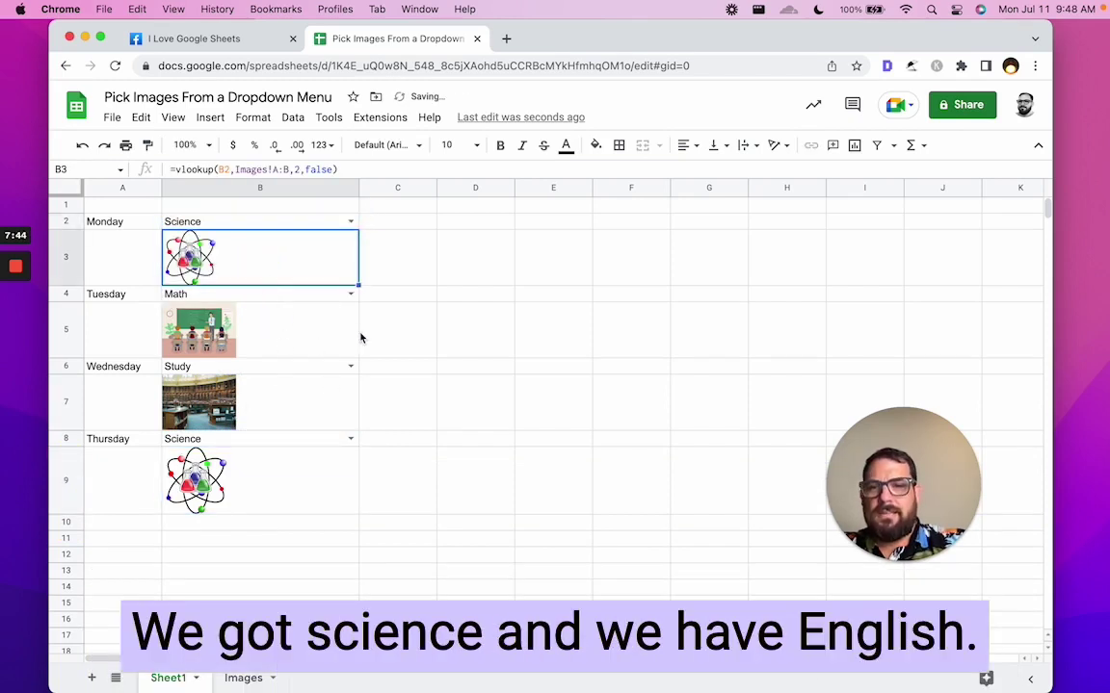
pyautogui.click(350, 439)
pyautogui.click(221, 459)
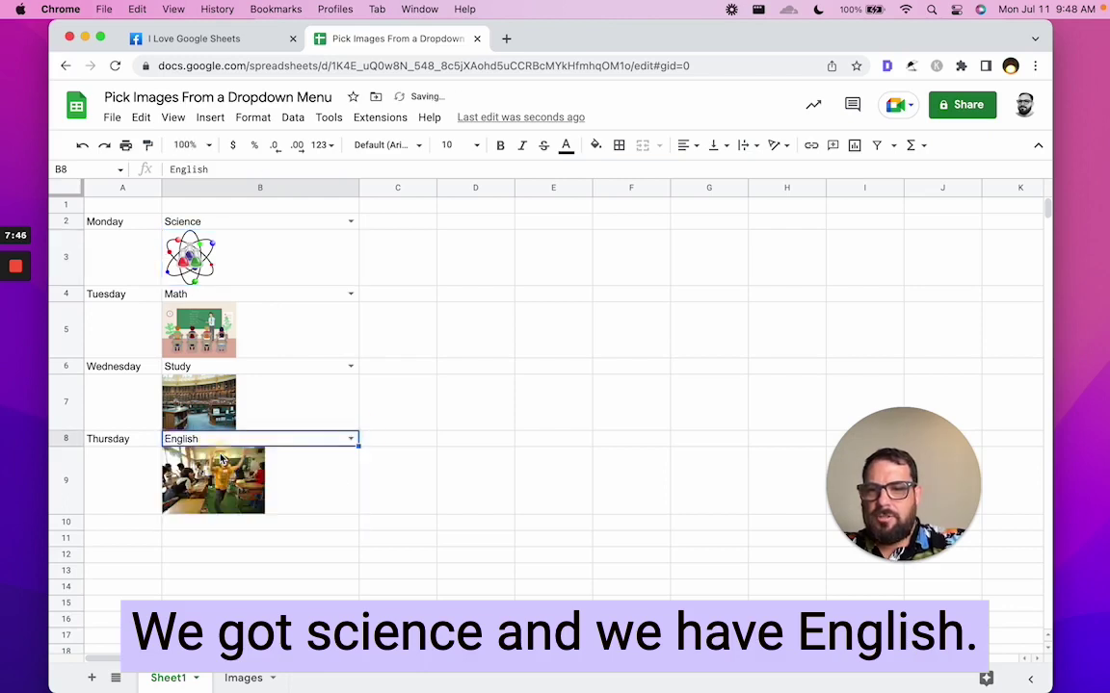
pyautogui.click(270, 493)
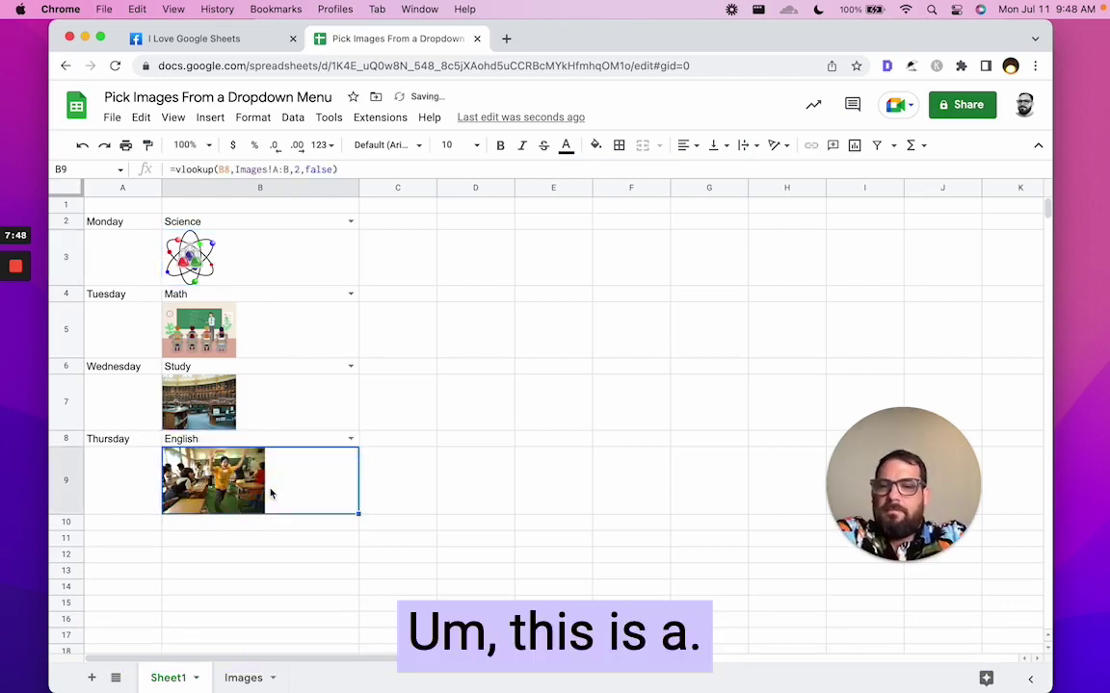
pyautogui.click(262, 225)
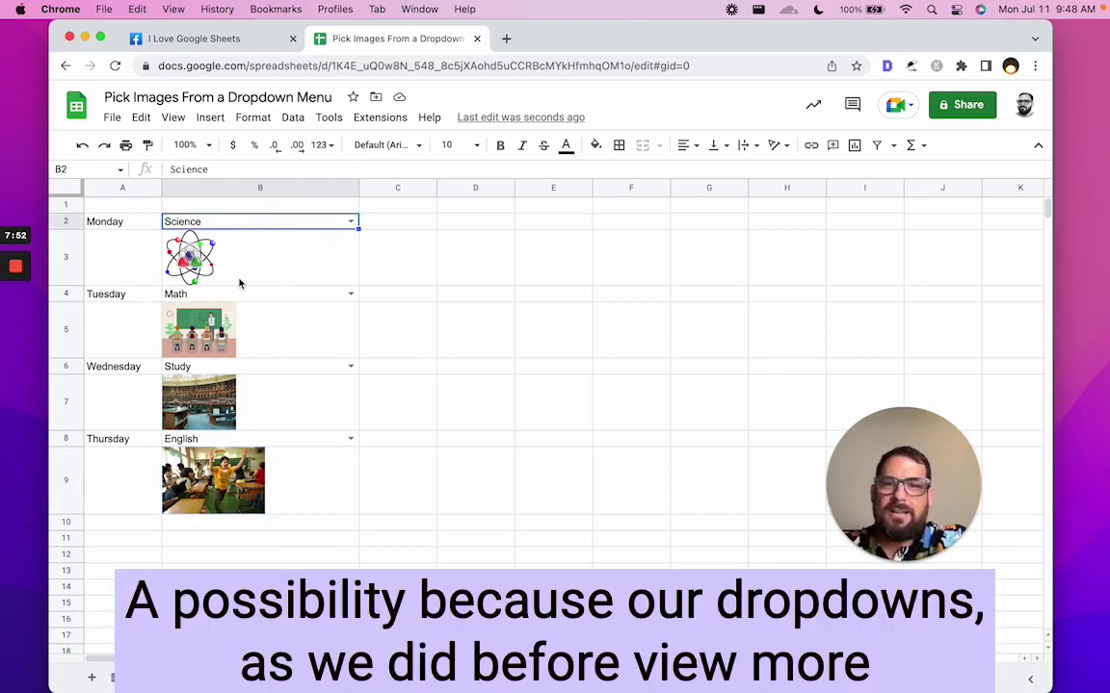
# - Change B8's data validation range to =Images!$A:$A and save the rule
pyautogui.rightClick(302, 441)
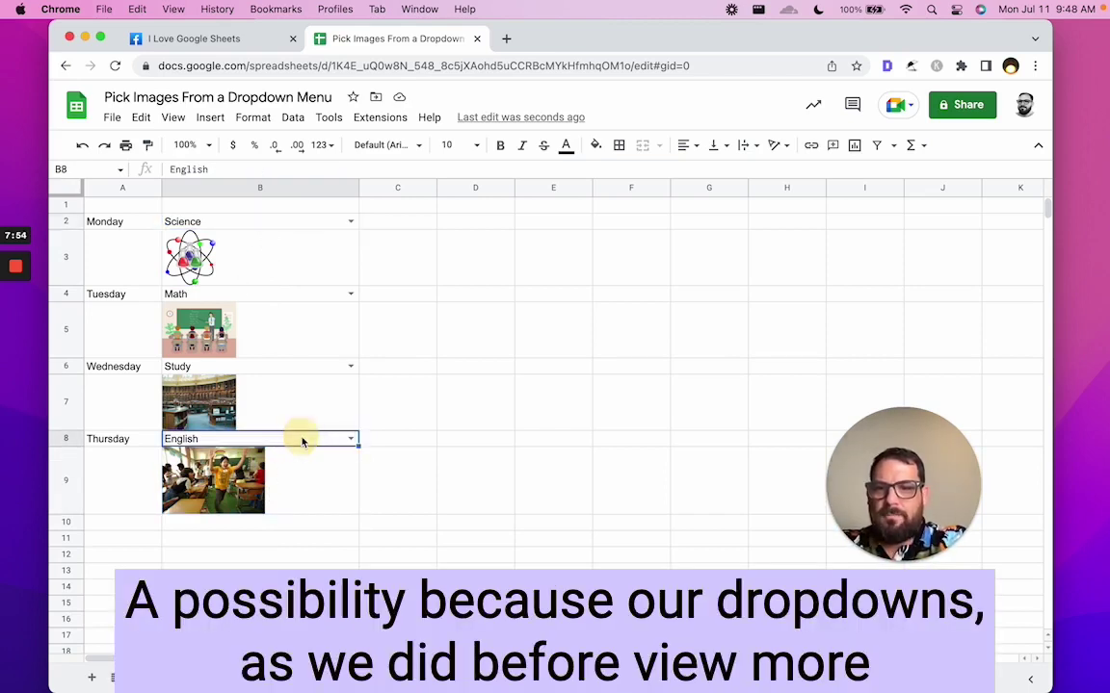
pyautogui.moveTo(423, 616)
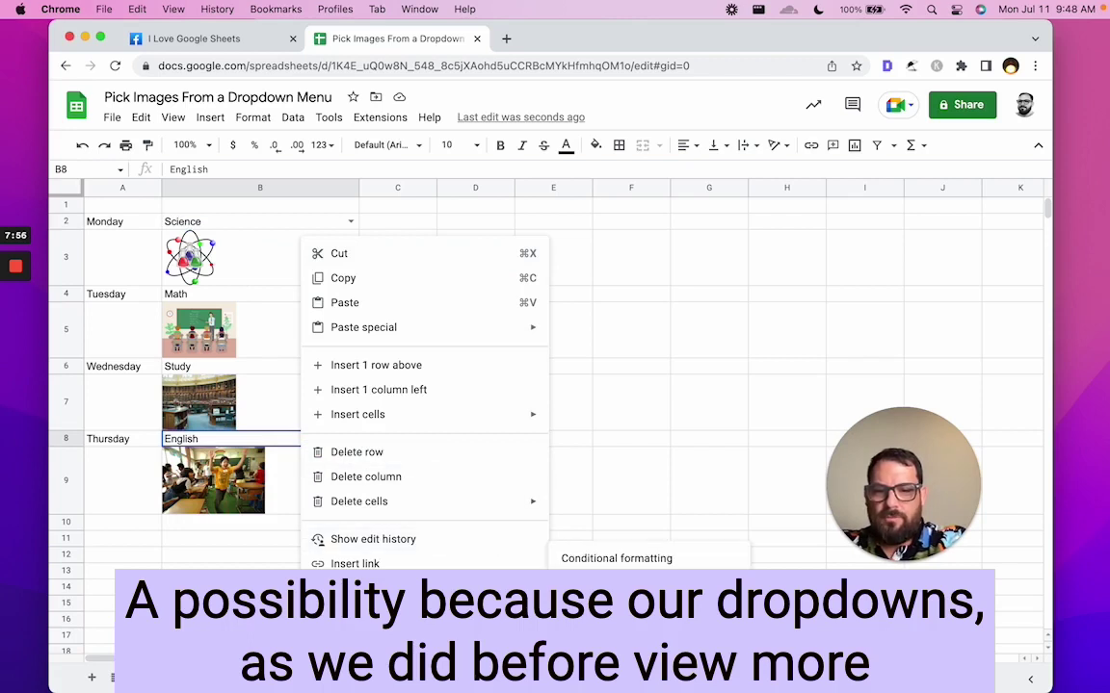
pyautogui.click(602, 584)
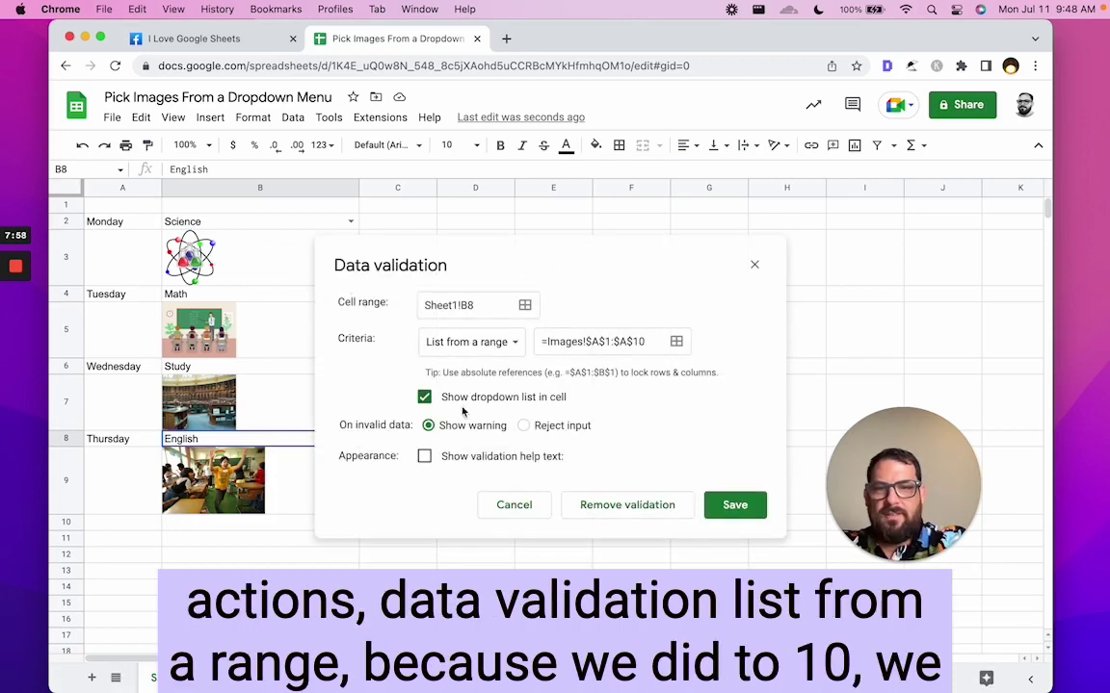
pyautogui.click(584, 339)
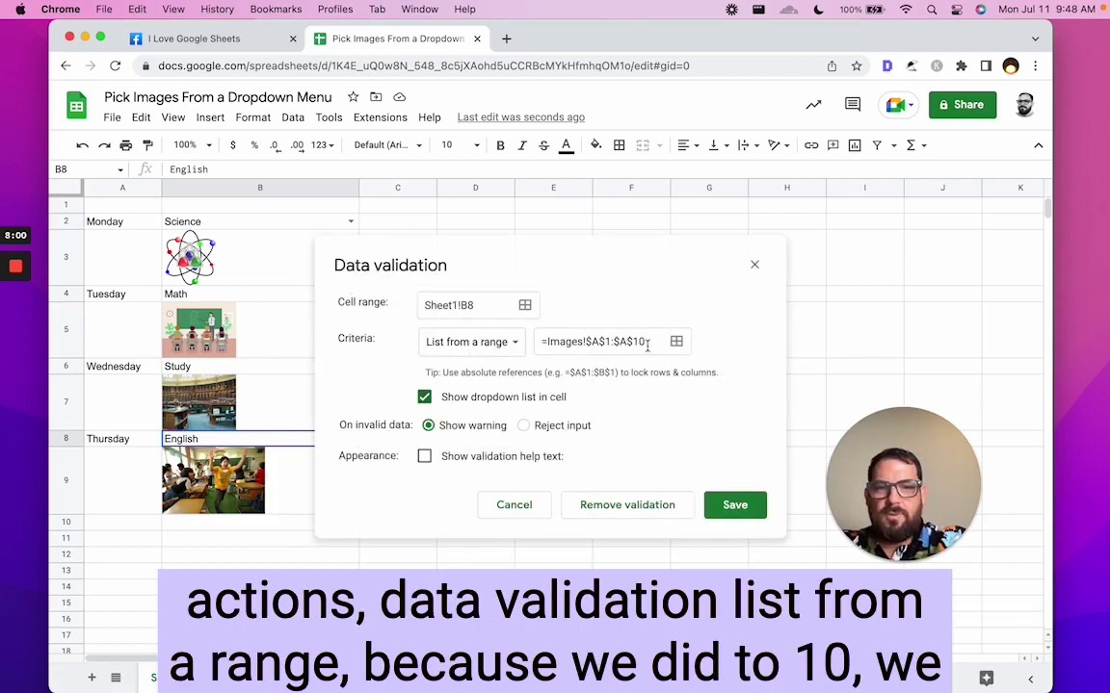
pyautogui.press('BackSpace')
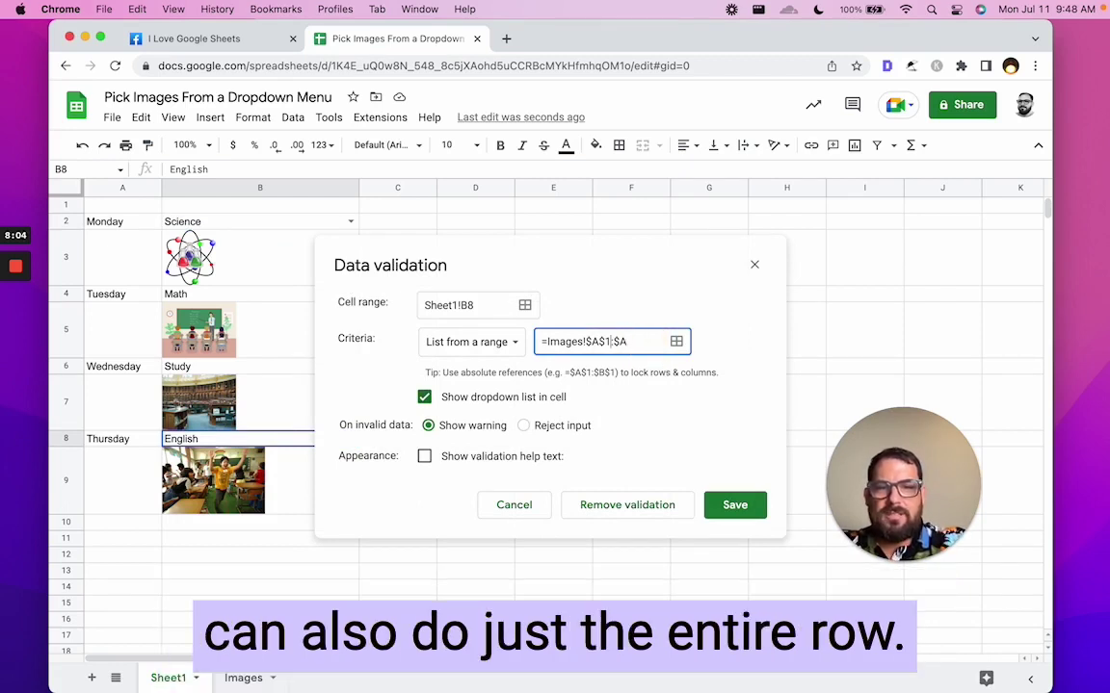
pyautogui.press('BackSpace')
pyautogui.press('BackSpace')
pyautogui.press('BackSpace')
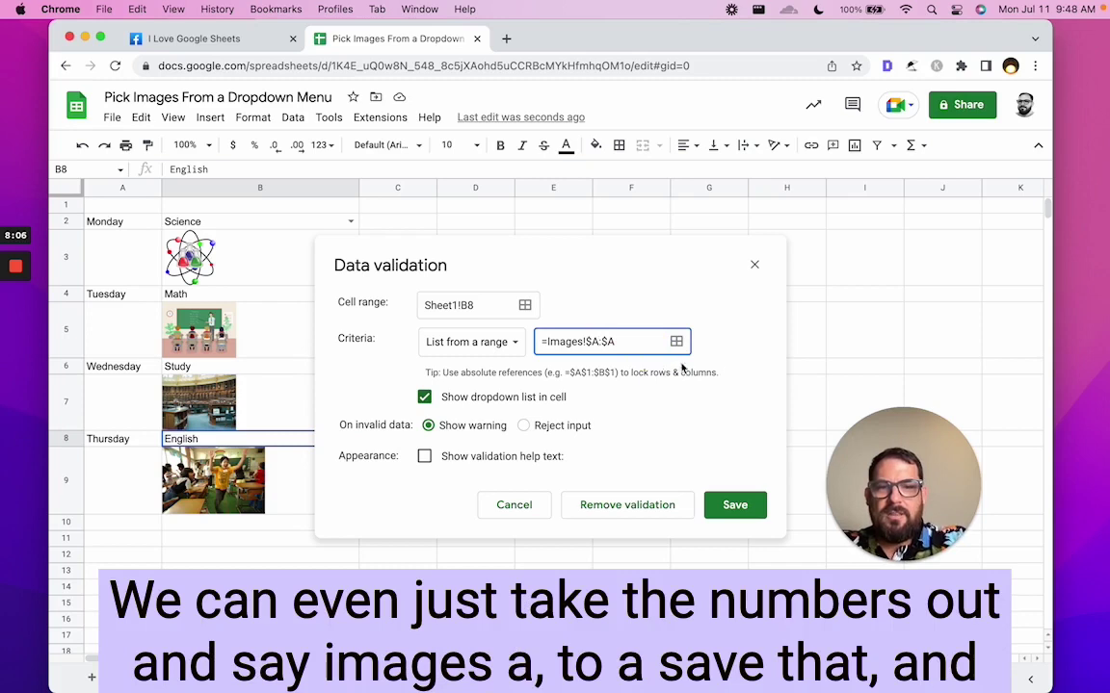
pyautogui.click(725, 500)
# - Copy B8 and paste only its data validation onto B6, B4 and B2
pyautogui.press('super+c')
pyautogui.click(269, 366)
pyautogui.keyDown('super'); pyautogui.click(287, 294); pyautogui.keyUp('super')
pyautogui.keyDown('super'); pyautogui.click(289, 223); pyautogui.keyUp('super')
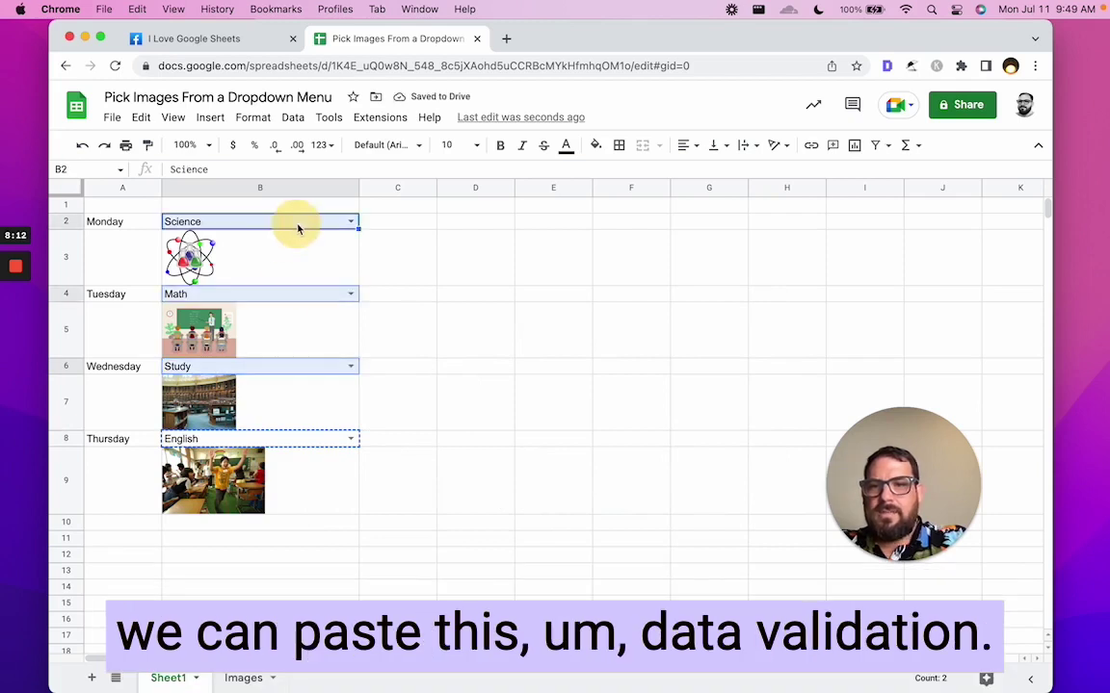
pyautogui.rightClick(298, 227)
pyautogui.moveTo(499, 321)
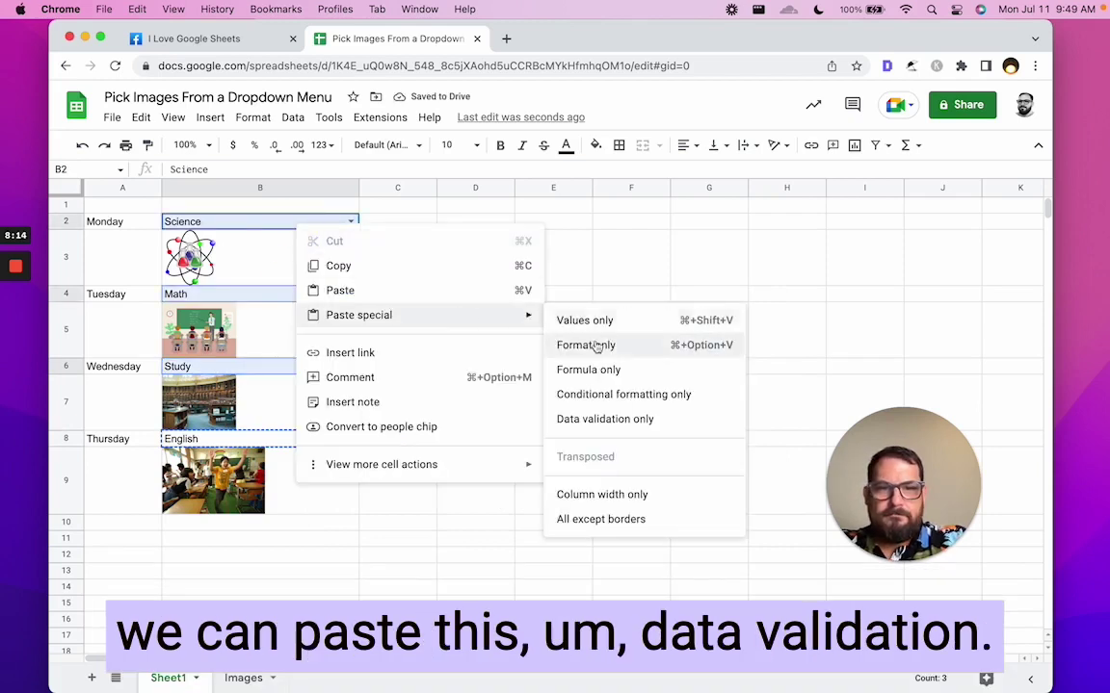
pyautogui.click(582, 418)
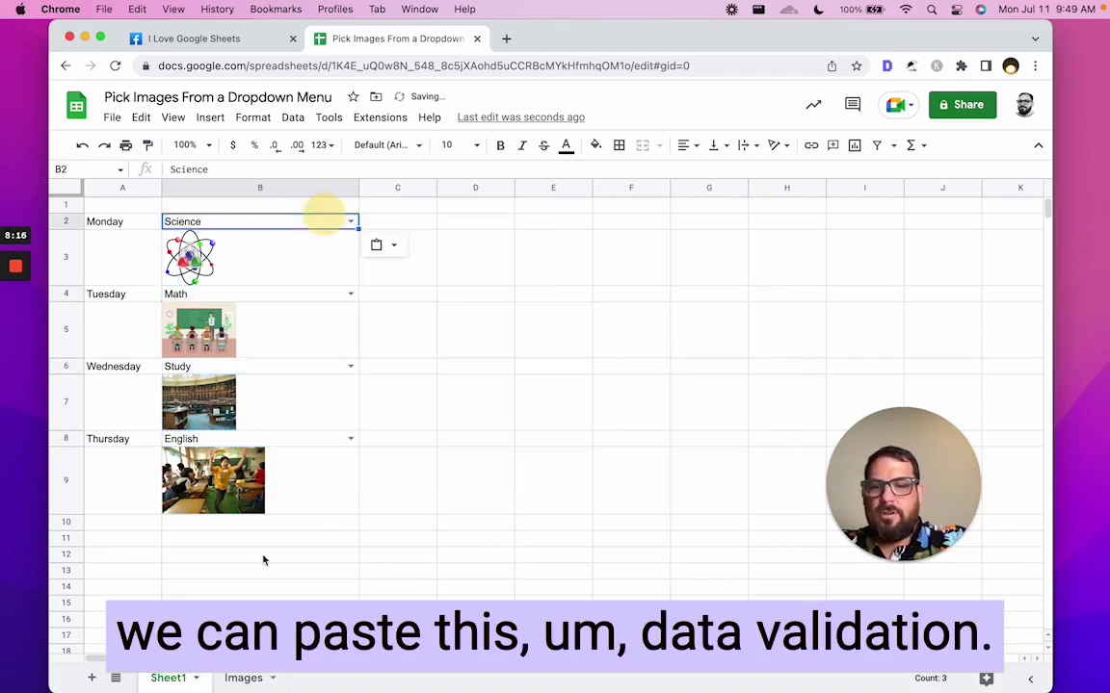
# - Enter the test subject 'Math 2' in Images cell A1000
pyautogui.click(242, 678)
pyautogui.click(152, 545)
pyautogui.press('super+Down')
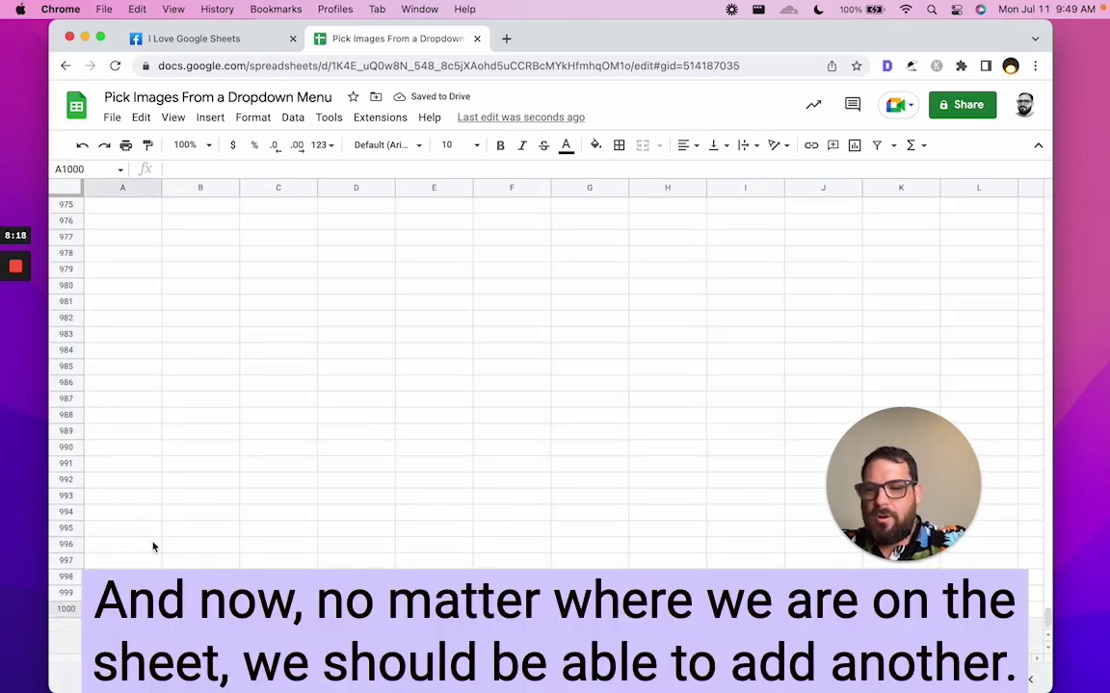
pyautogui.press('super+Up')
pyautogui.press('Down')
pyautogui.press('Down')
pyautogui.press('Down')
pyautogui.press('super+Down')
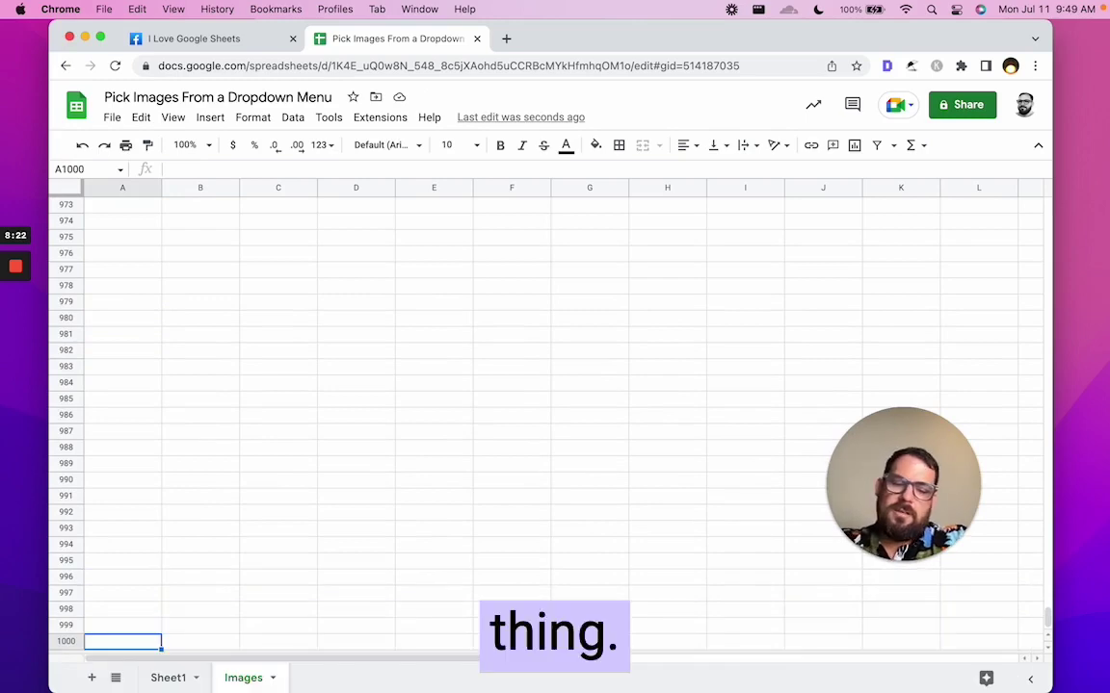
pyautogui.write('Math 2')
pyautogui.press('Return')
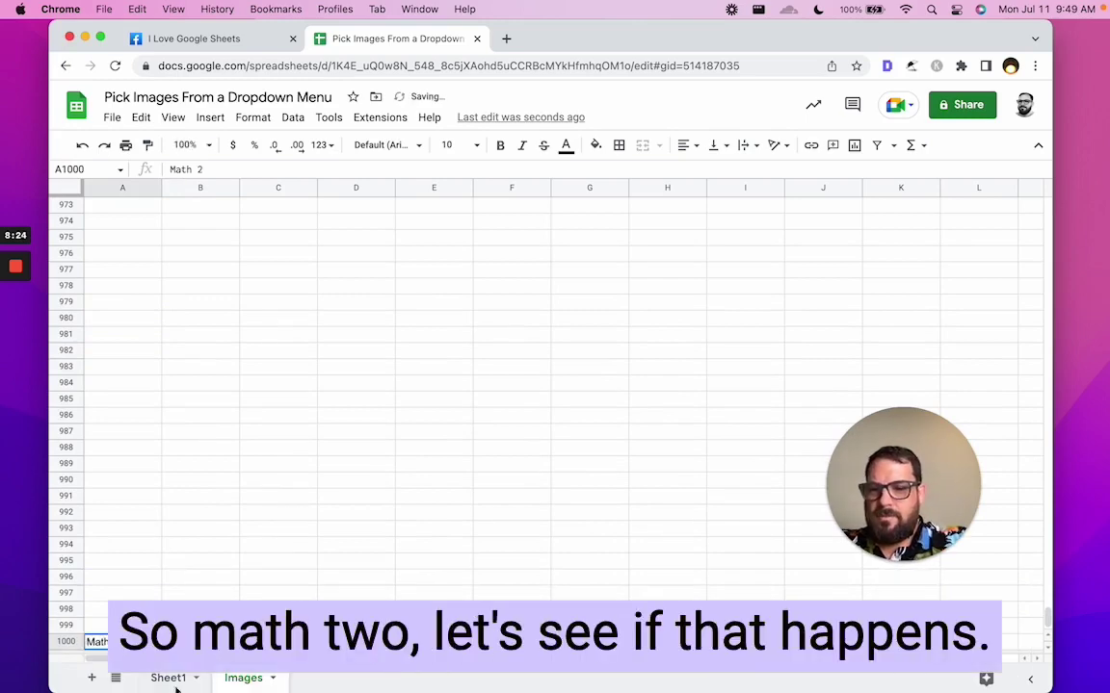
# - Confirm Math 2 appears in Monday's subject dropdown, then delete it from A1000
pyautogui.hotkey('alt', 'Up')
pyautogui.click(352, 223)
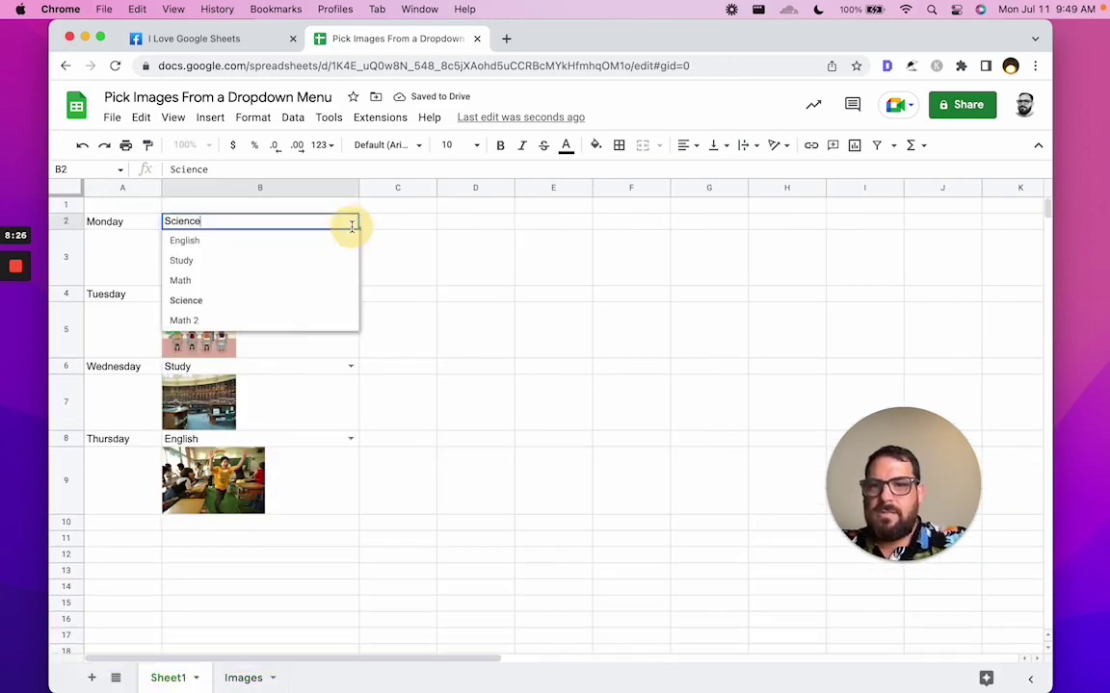
pyautogui.click(241, 680)
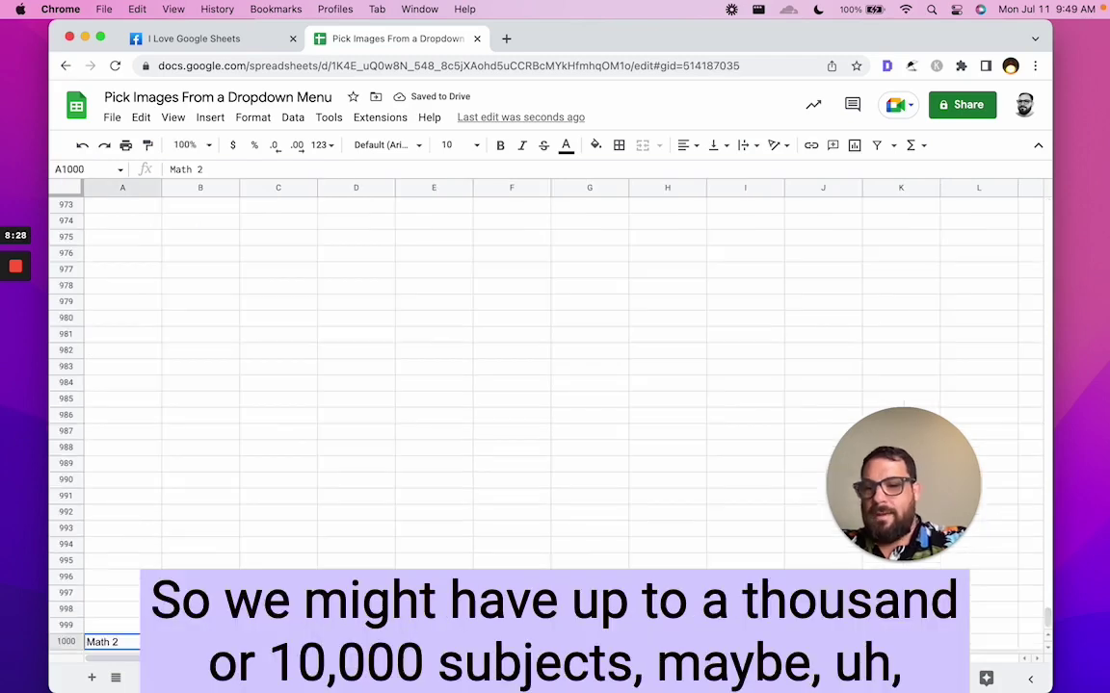
pyautogui.click(112, 576)
pyautogui.press('Down')
pyautogui.press('Down')
pyautogui.press('Down')
pyautogui.press('Down')
pyautogui.press('Delete')
pyautogui.scroll(20, 144, 288)
pyautogui.click(122, 260)
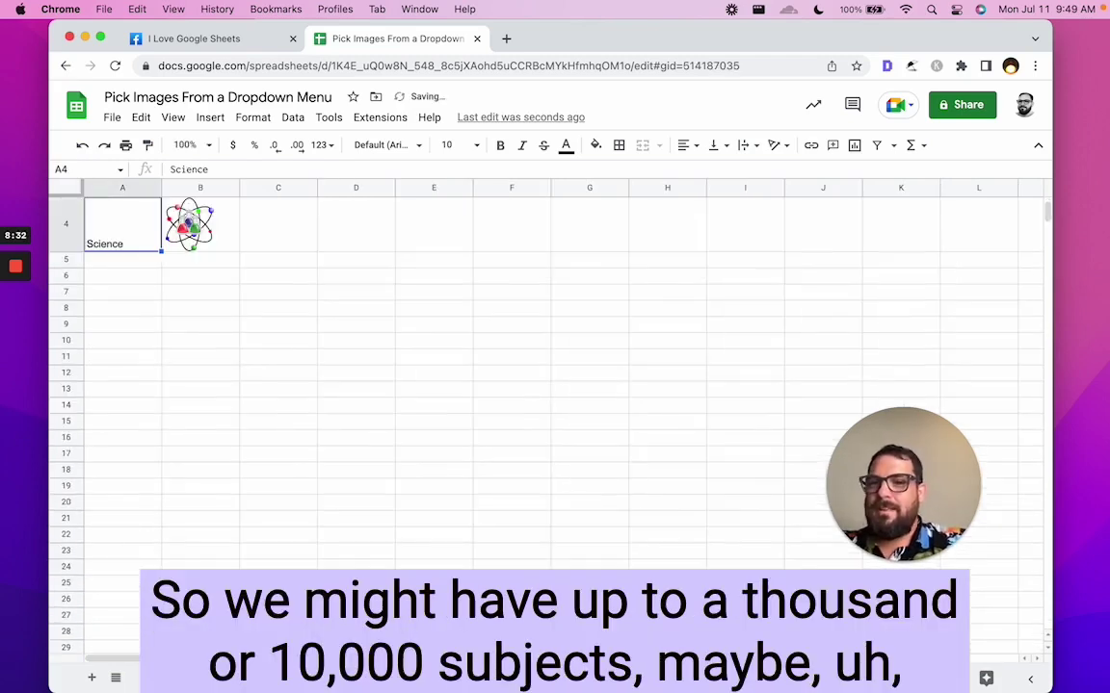
# - Copy the Science label from A4 into A5 on the Images tab
pyautogui.scroll(3, 147, 302)
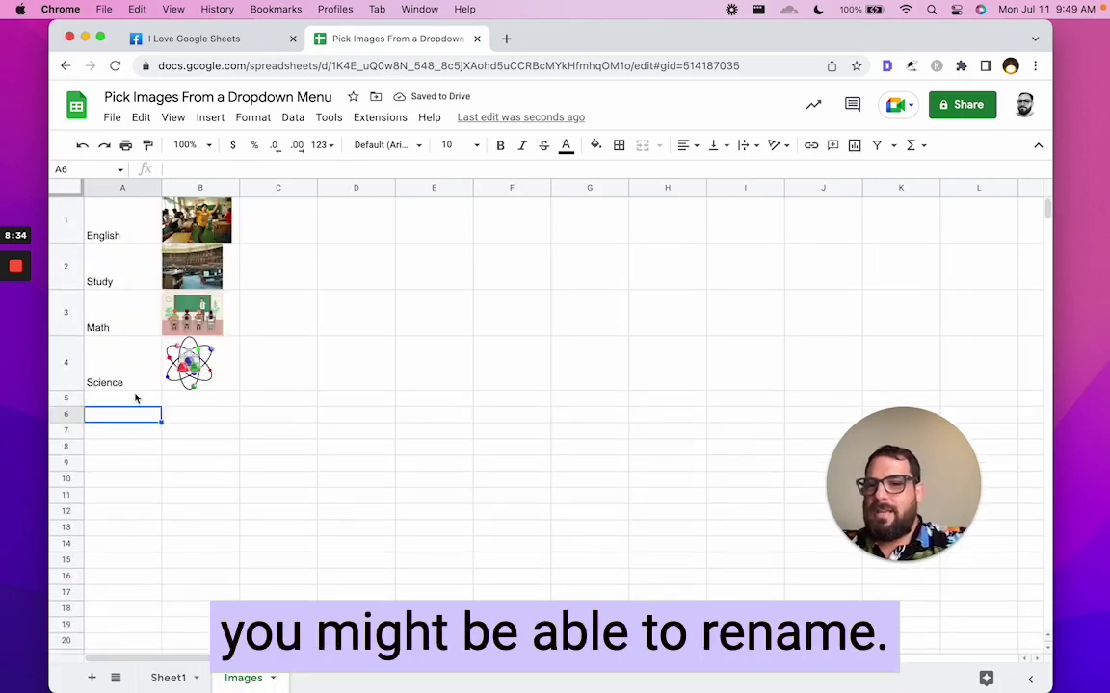
pyautogui.click(136, 386)
pyautogui.press('cmd+c')
pyautogui.click(120, 400)
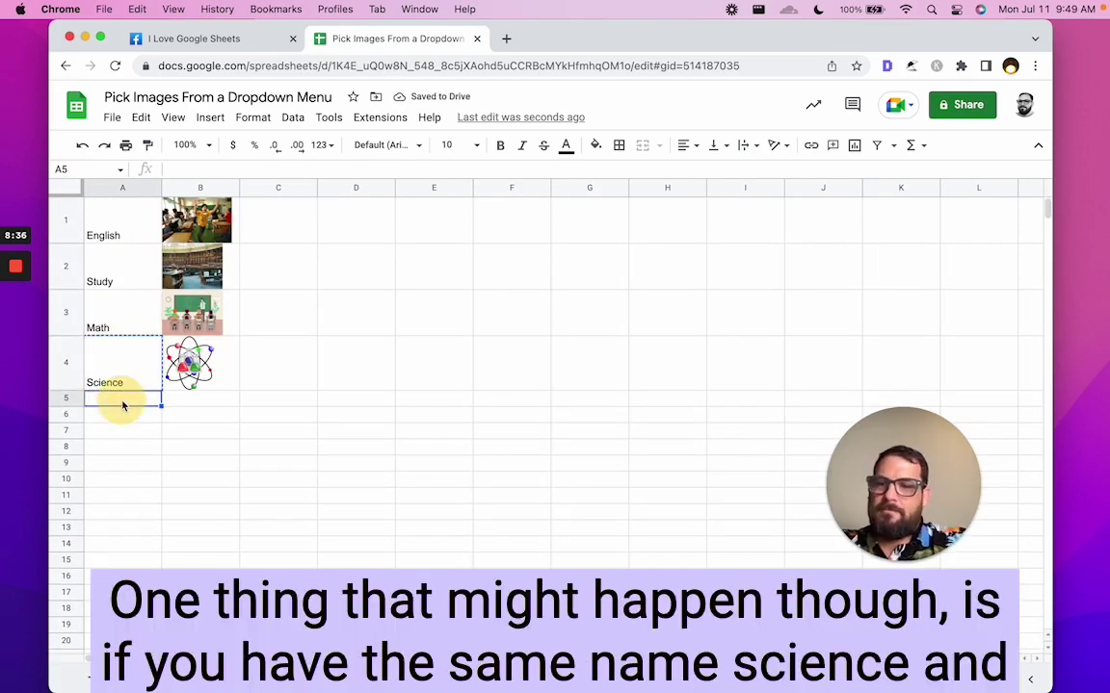
pyautogui.press('super+v')
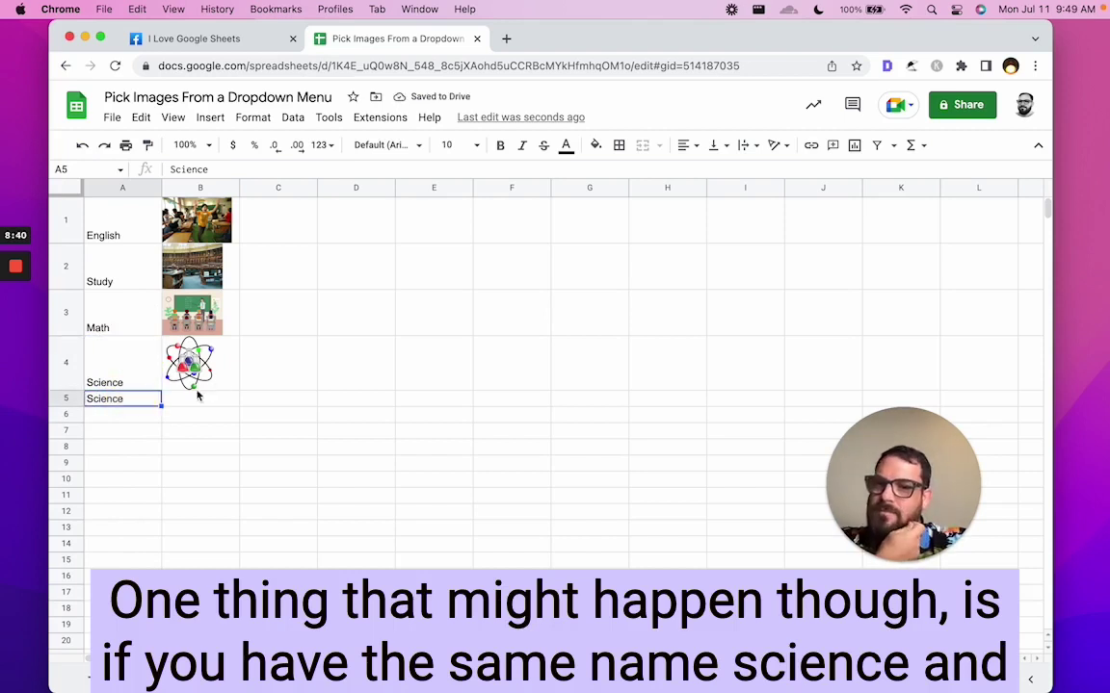
# - Copy the Math picture from B3 into B5 beside the new Science, then return to Sheet1
pyautogui.click(197, 332)
pyautogui.press('super+c')
pyautogui.click(201, 399)
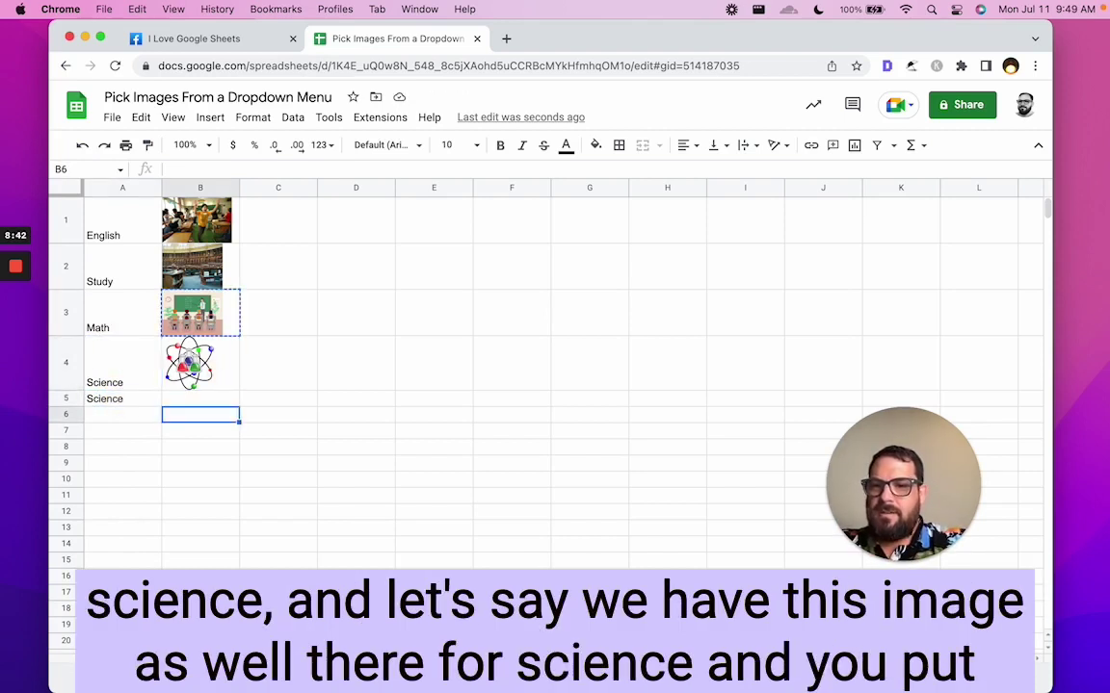
pyautogui.press('super+v')
pyautogui.hotkey('alt', 'Up')
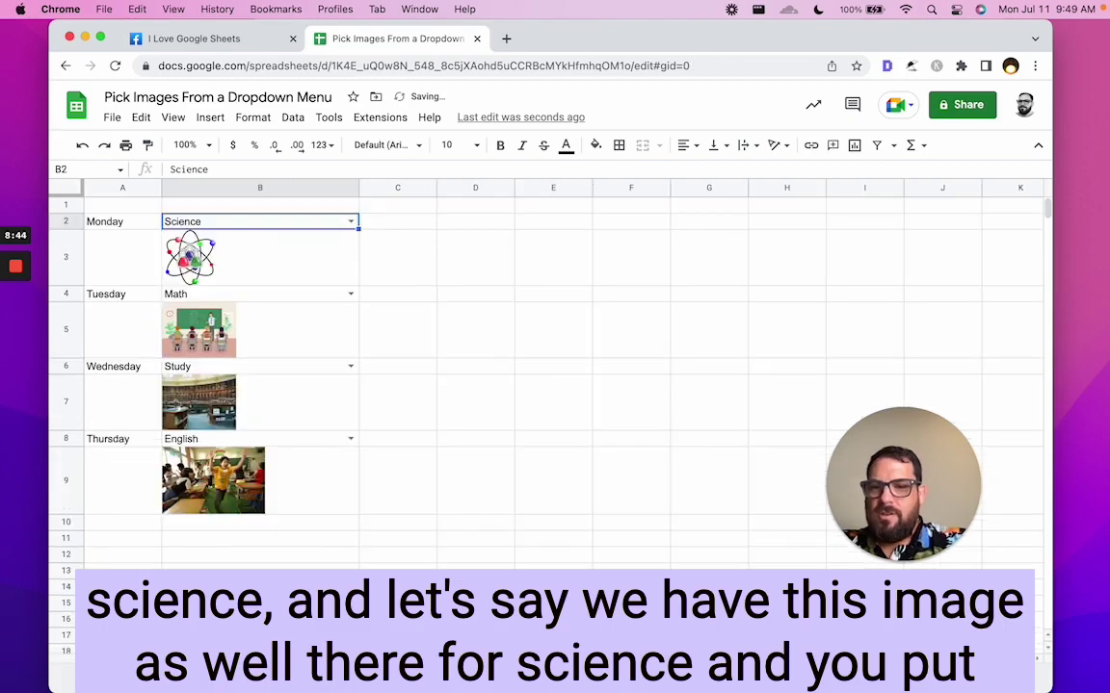
# - Choose Science in Thursday's B8 dropdown so the atom picture shows, then reopen the list
pyautogui.click(351, 438)
pyautogui.click(224, 520)
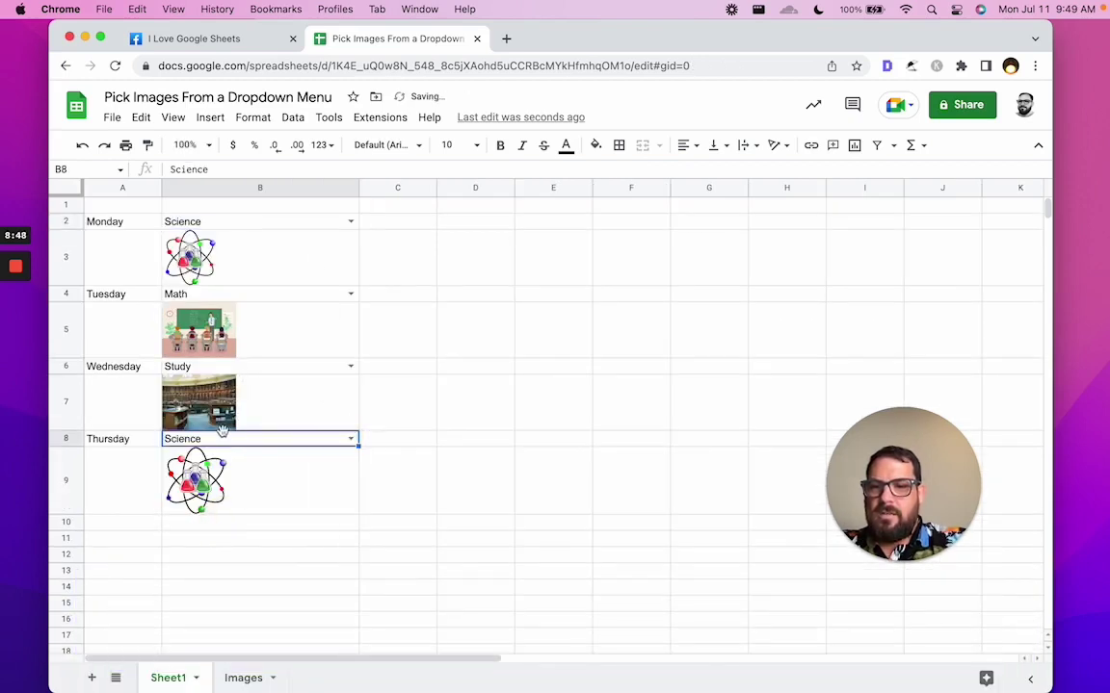
pyautogui.click(350, 438)
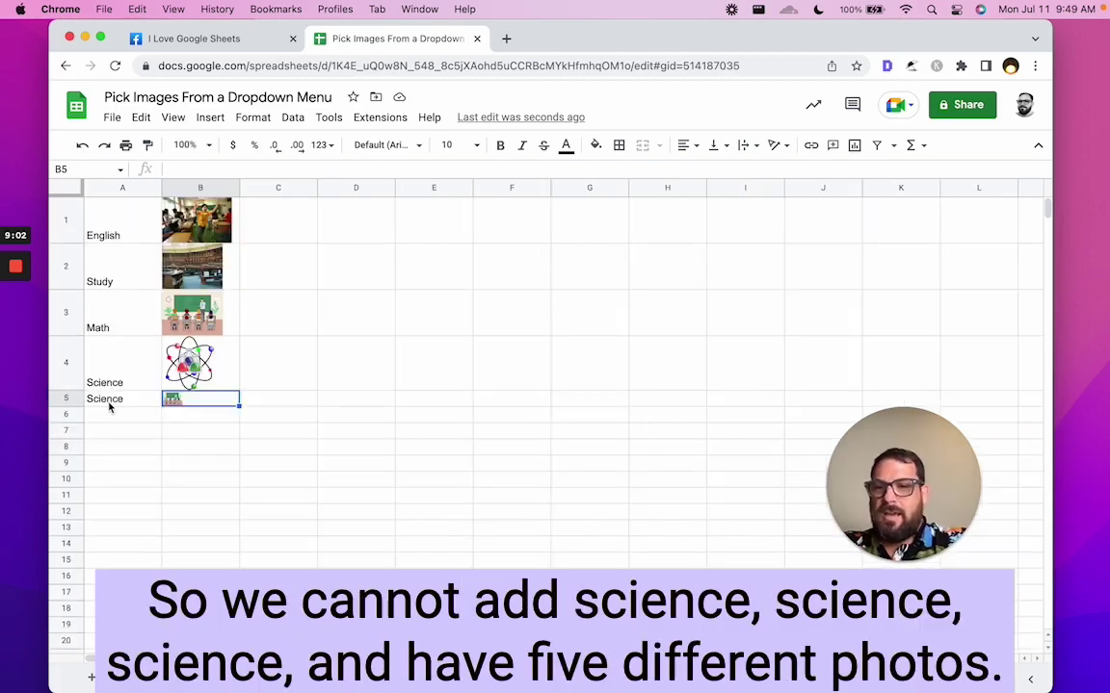
# - Copy the Science label from A5 down into rows 6 to 8
pyautogui.click(110, 407)
pyautogui.hotkey('ctrl', 'c')
pyautogui.press('Down')
pyautogui.hotkey('ctrl', 'v')
pyautogui.press('Down')
pyautogui.hotkey('ctrl', 'v')
pyautogui.press('Down')
pyautogui.hotkey('ctrl', 'v')
pyautogui.click(200, 415)
pyautogui.press('Down')
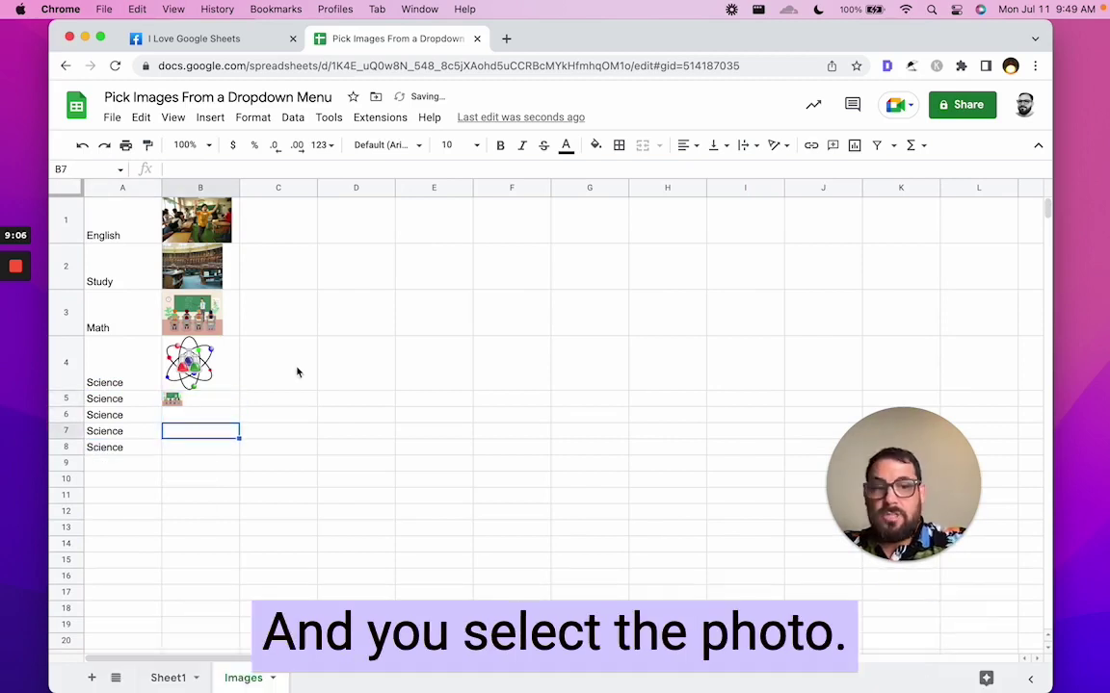
# - Rename A5, A6 and A7 to Science 2, Science3 and Biology
pyautogui.click(115, 398)
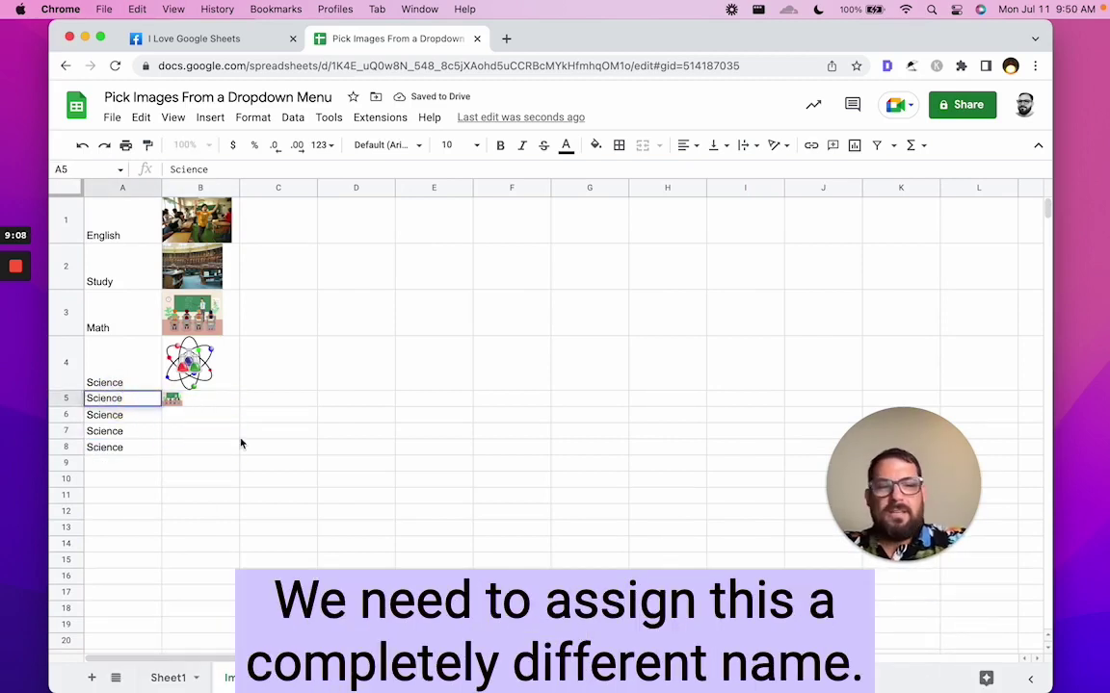
pyautogui.write('2')
pyautogui.press('Return')
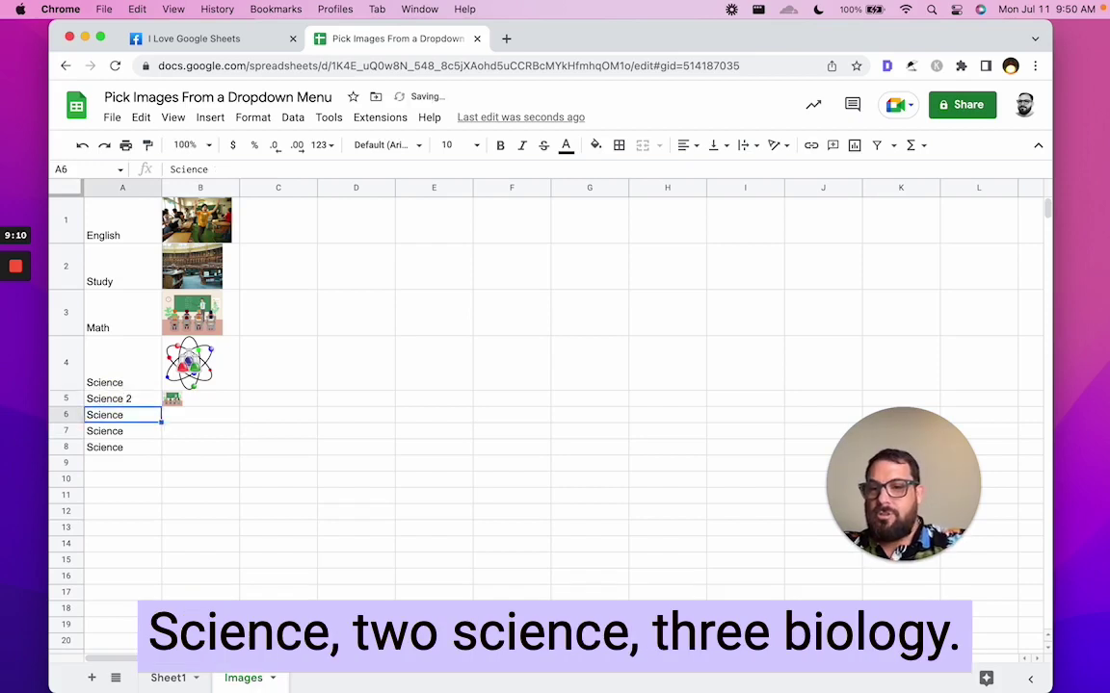
pyautogui.doubleClick(135, 417)
pyautogui.write('3')
pyautogui.press('Return')
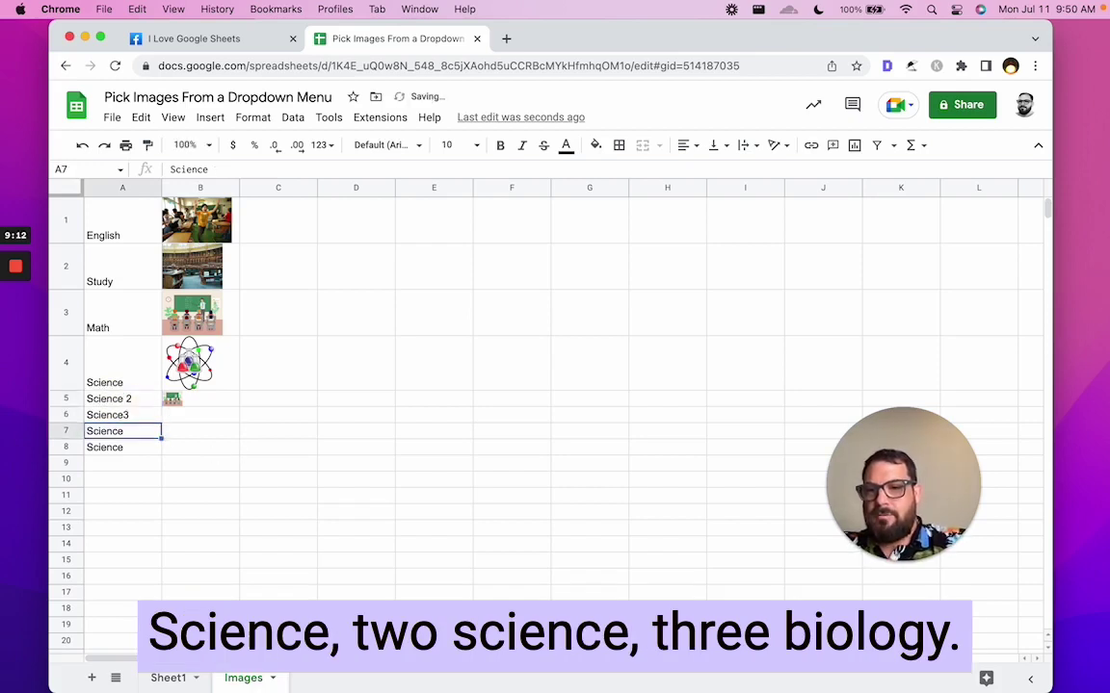
pyautogui.write('Biology')
pyautogui.press('Return')
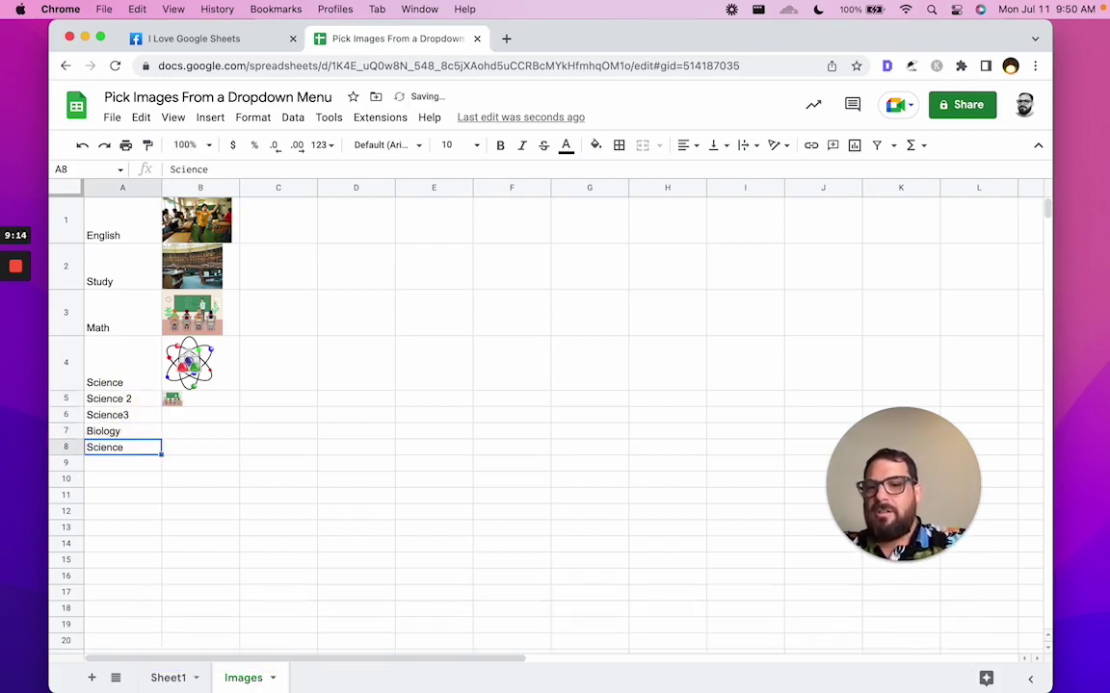
# - Check that the new subject names appear in Thursday's B8 dropdown on Sheet1
pyautogui.click(218, 403)
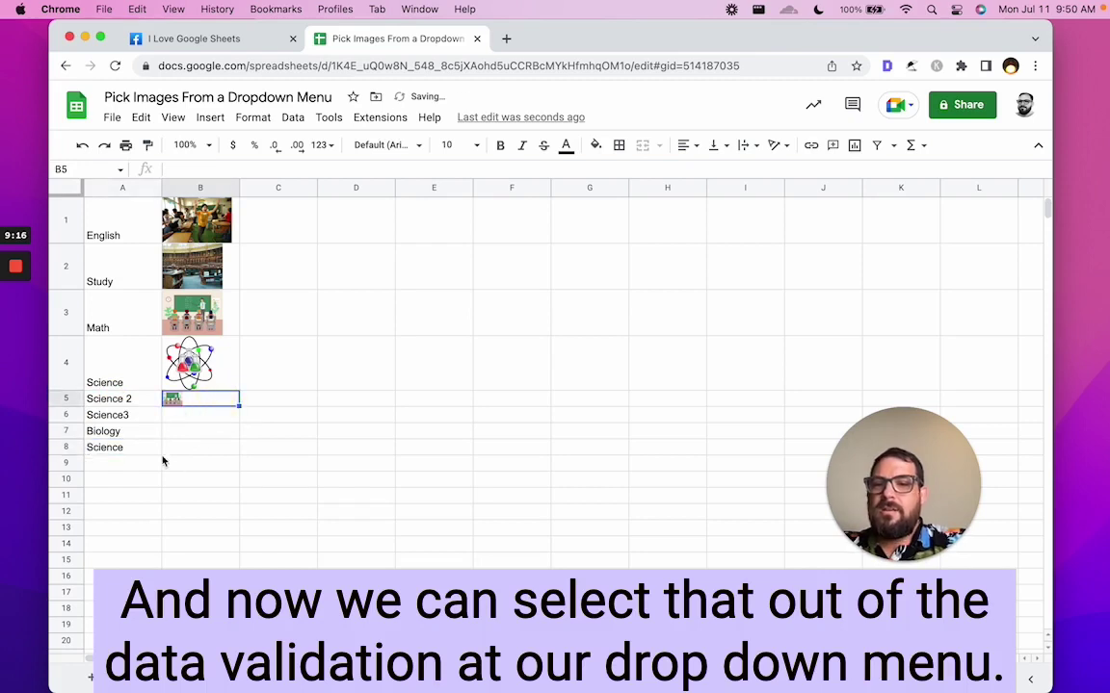
pyautogui.click(136, 418)
pyautogui.click(145, 677)
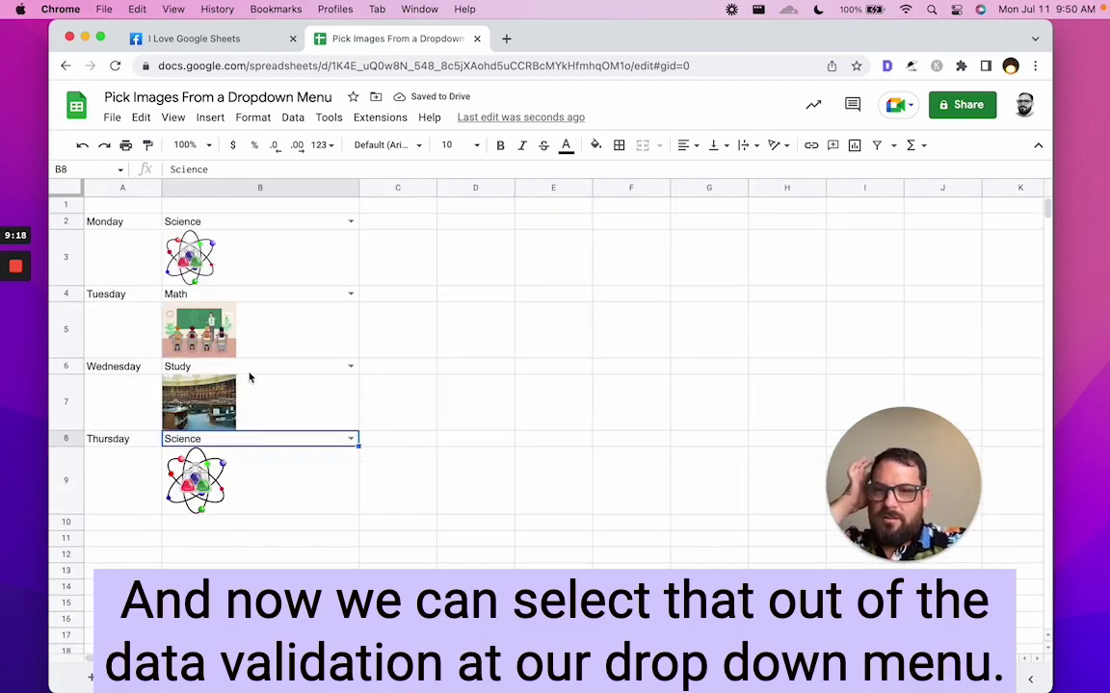
pyautogui.click(348, 439)
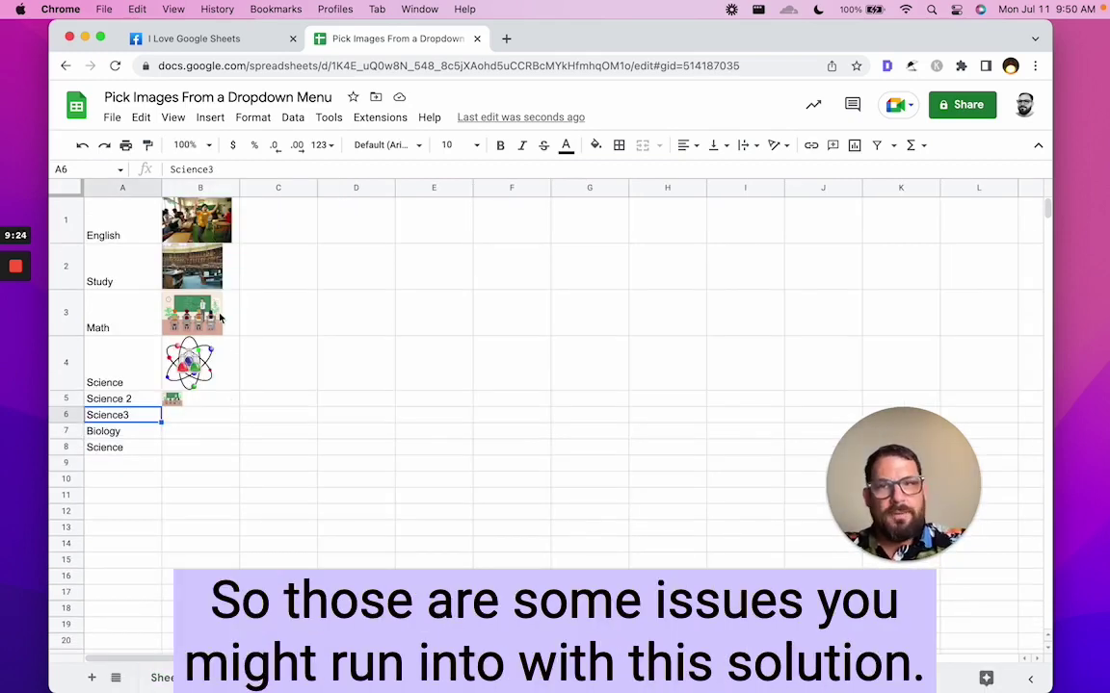
# - Review B3's VLOOKUP formula against the Images subject names in A1:A13, leaving it unchanged
pyautogui.click(126, 237)
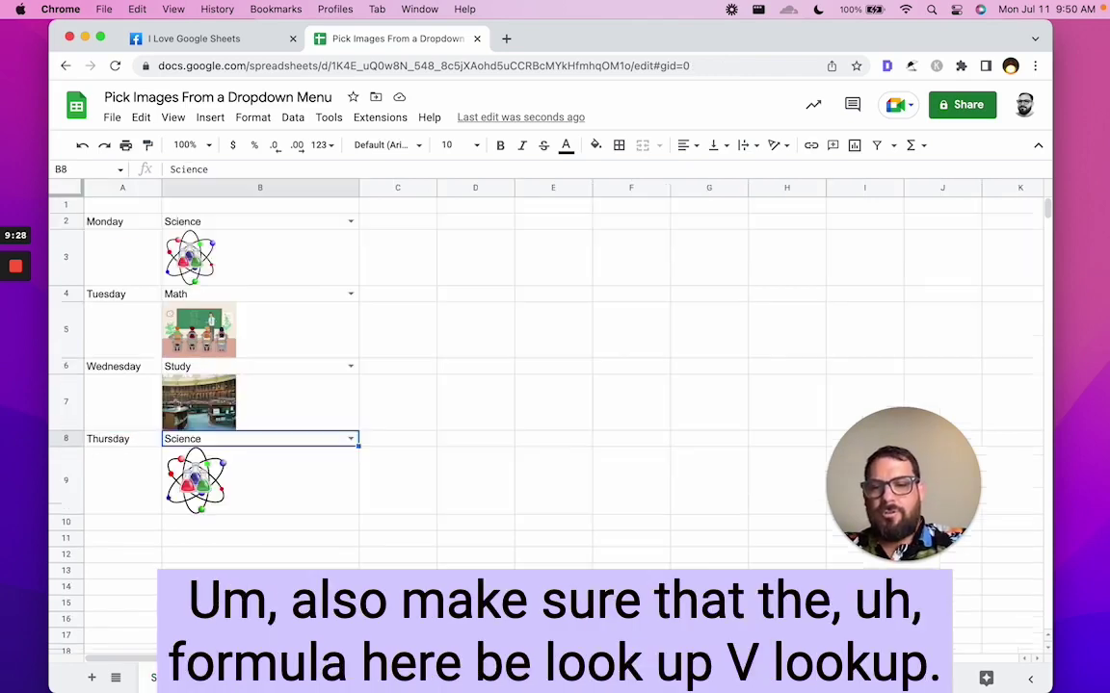
pyautogui.click(280, 266)
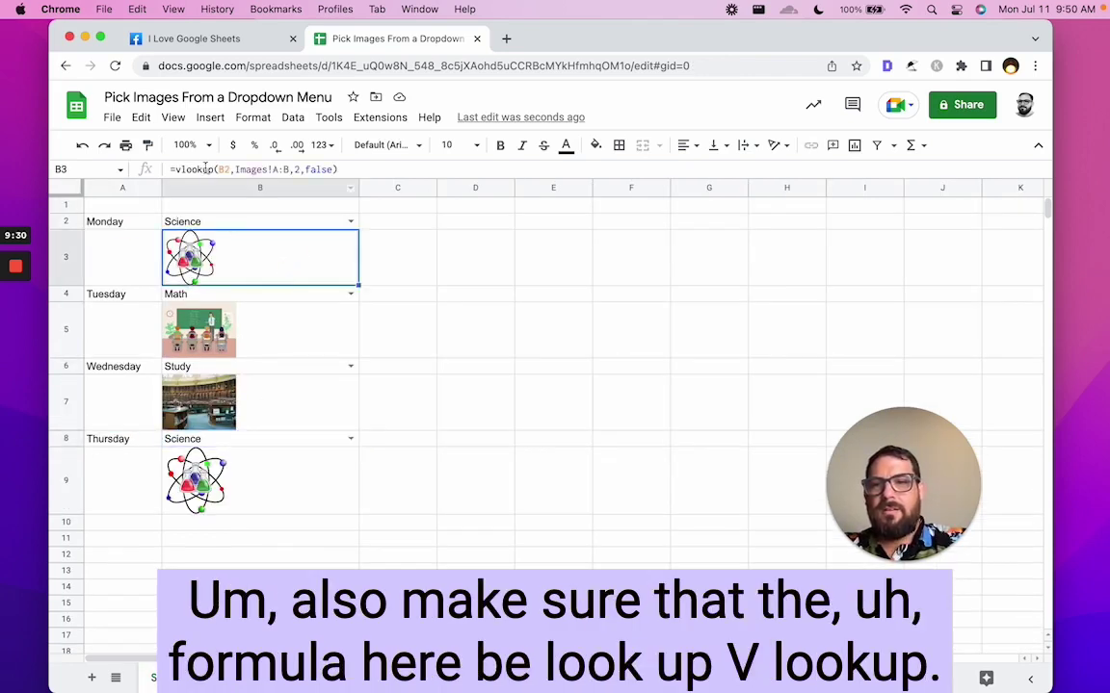
pyautogui.click(182, 169)
pyautogui.doubleClick(194, 170)
pyautogui.click(260, 677)
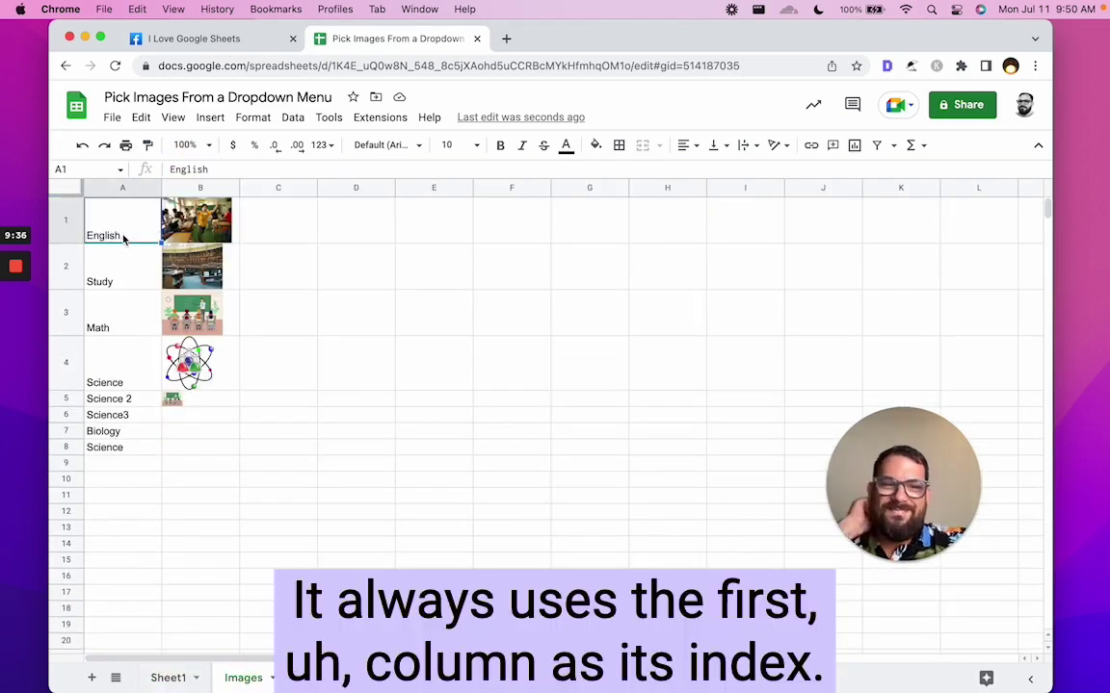
pyautogui.moveTo(124, 239); pyautogui.dragTo(123, 543)
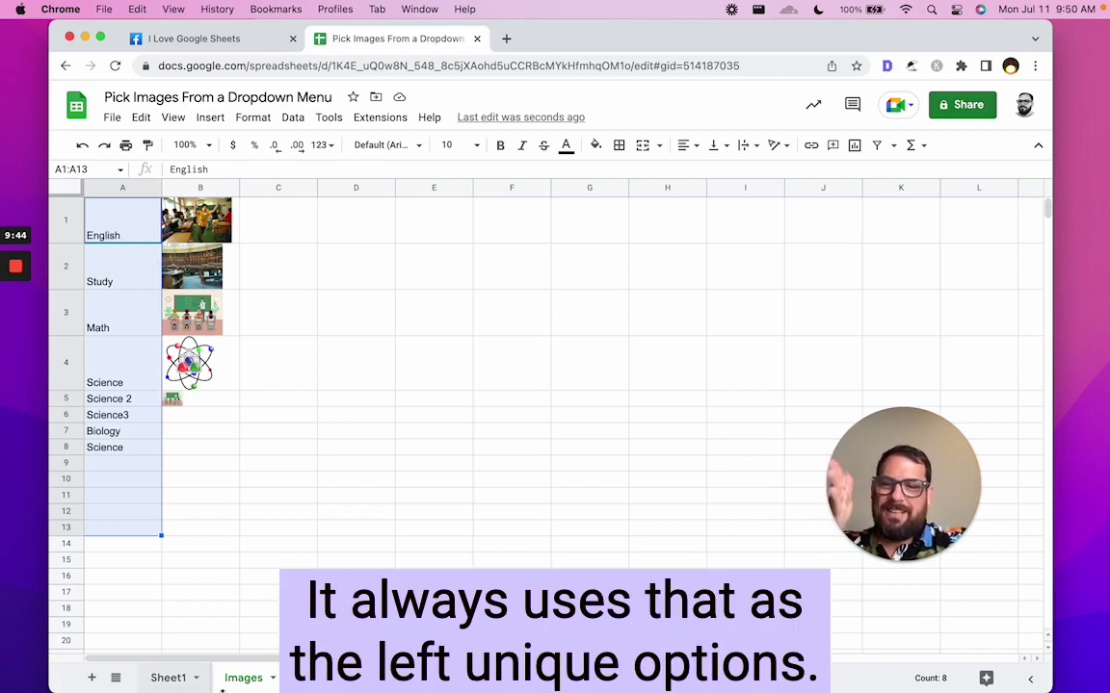
pyautogui.click(181, 679)
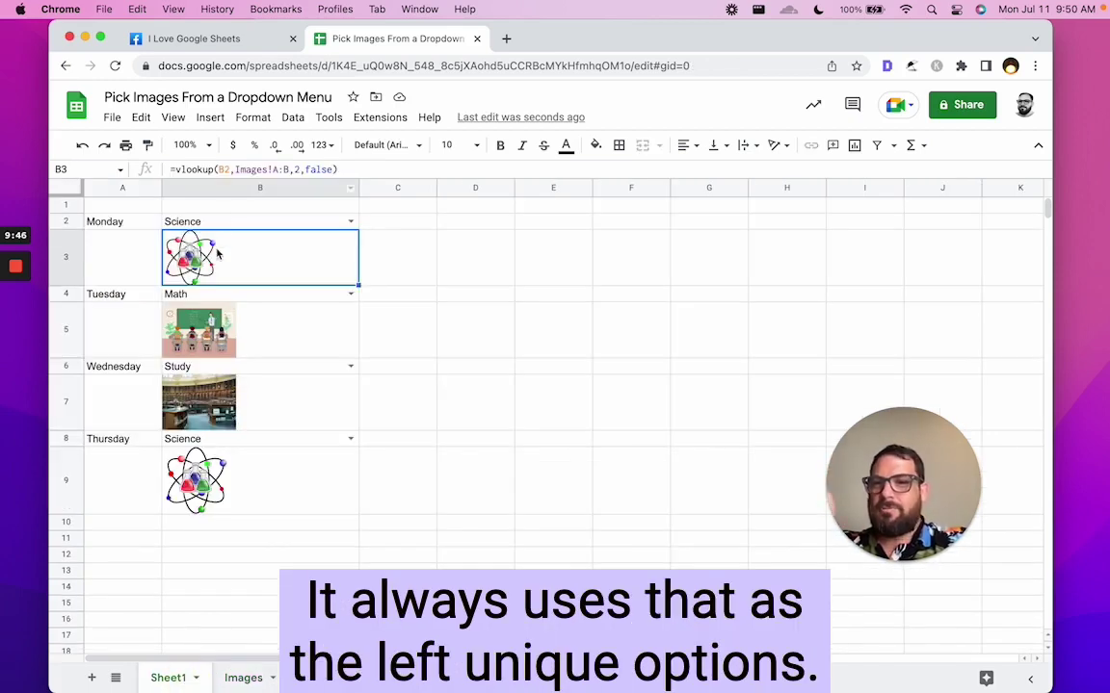
pyautogui.click(278, 170)
pyautogui.press('Escape')
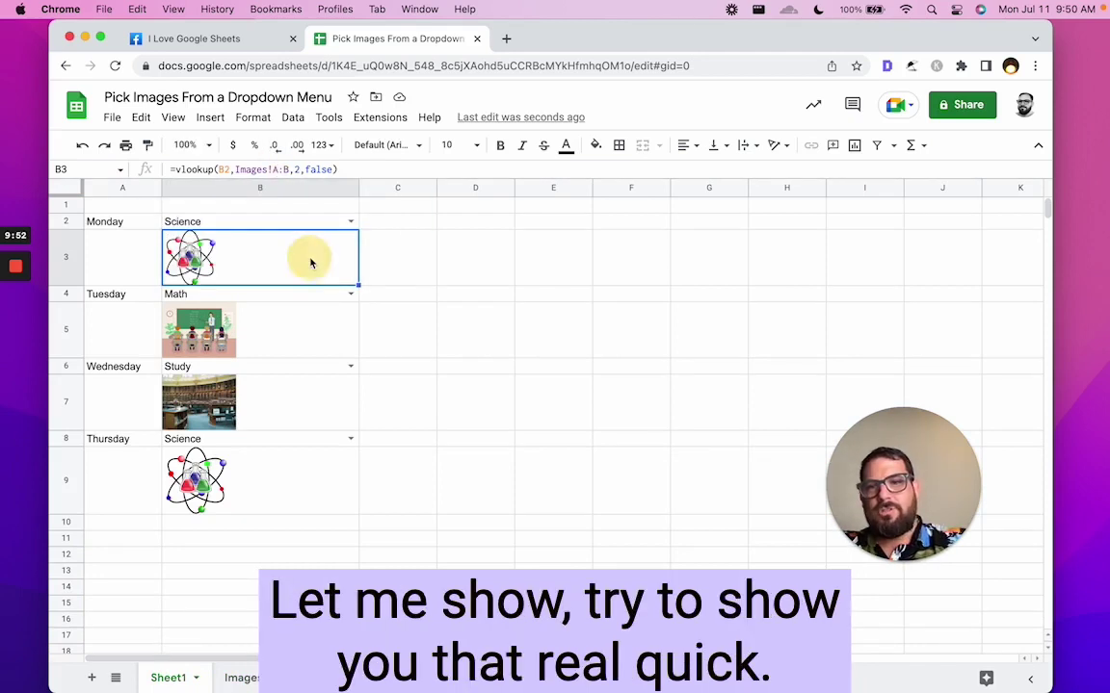
# - Replace B9's formula with =INDEX(Images!B:B,Match(B8,Images!A:A,0))
pyautogui.doubleClick(310, 263)
pyautogui.click(251, 484)
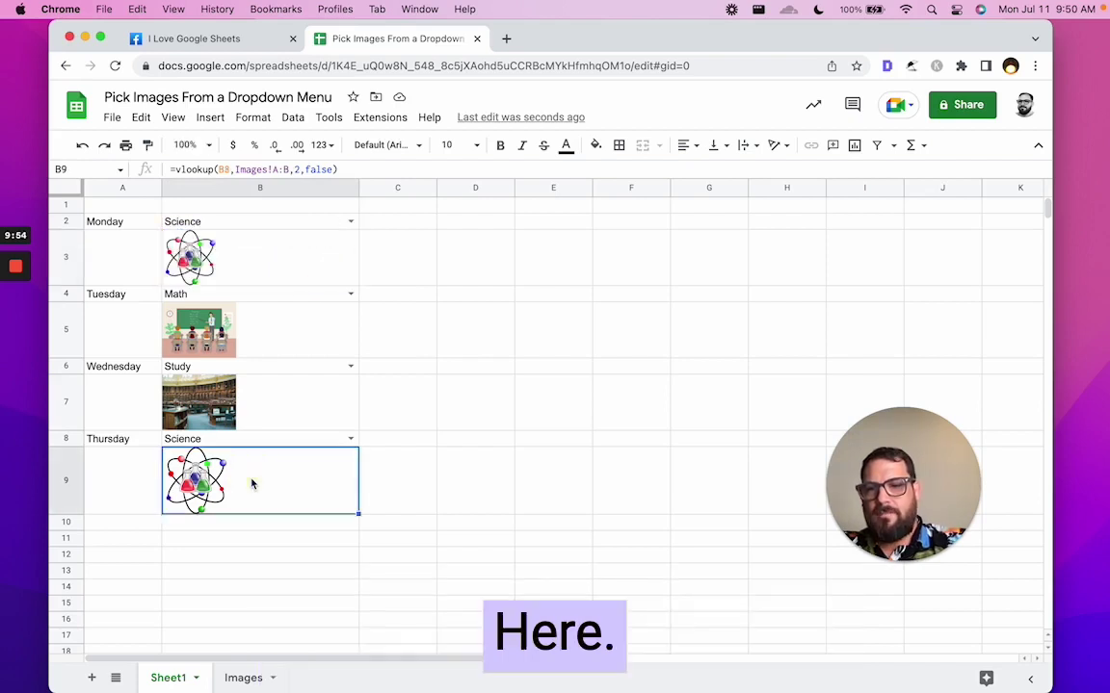
pyautogui.press('super+a')
pyautogui.doubleClick(251, 483)
pyautogui.press('super+a')
pyautogui.press('BackSpace')
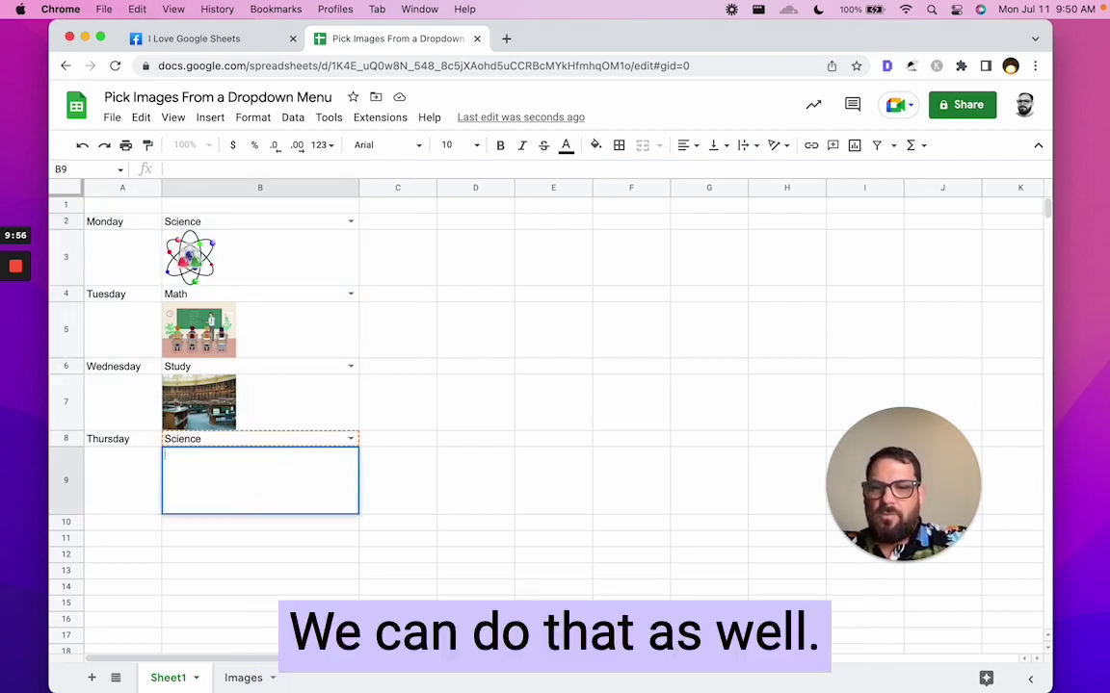
pyautogui.write('=INDE')
pyautogui.press('Tab')
pyautogui.write('Images')
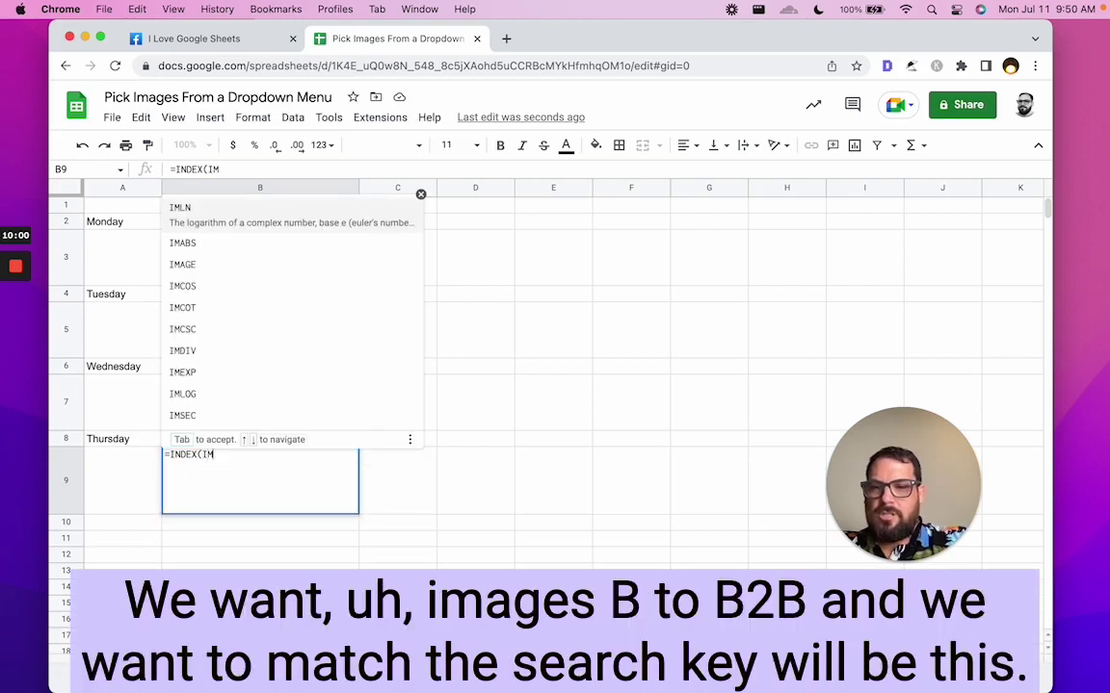
pyautogui.write('!B:B')
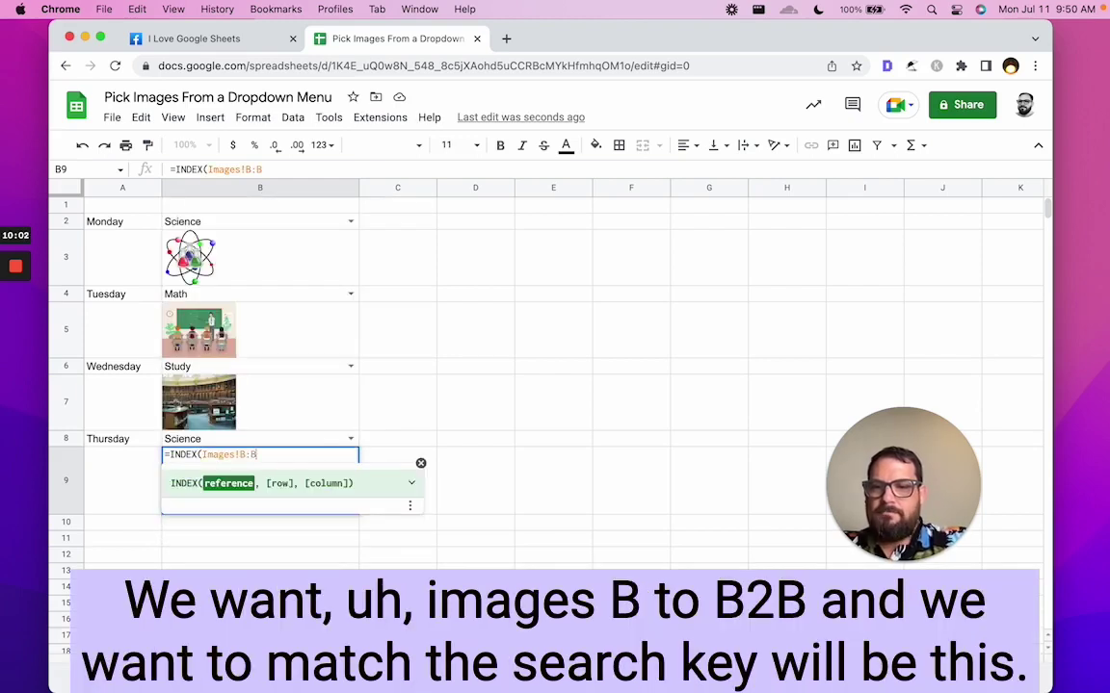
pyautogui.write(',Match(')
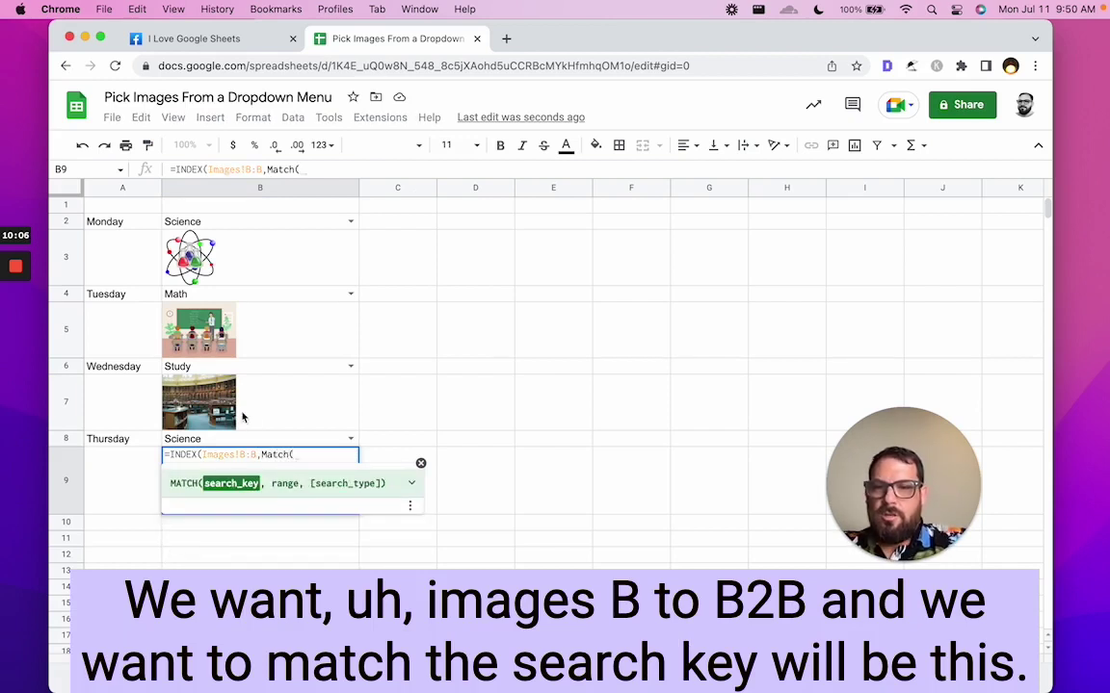
pyautogui.click(267, 440)
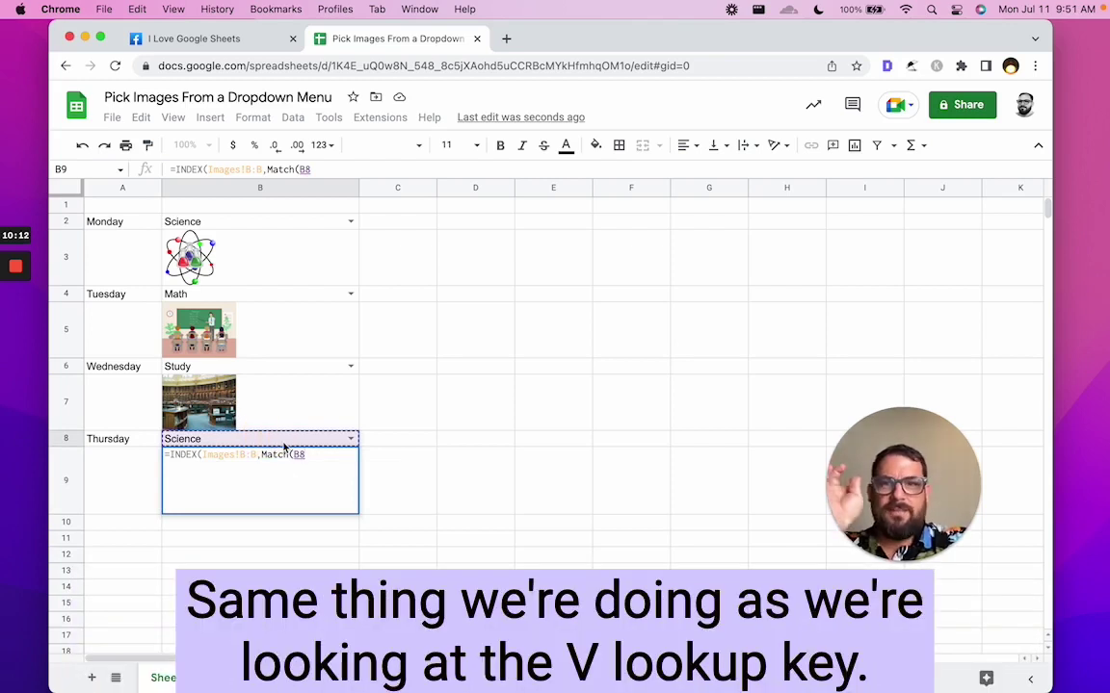
pyautogui.write(',')
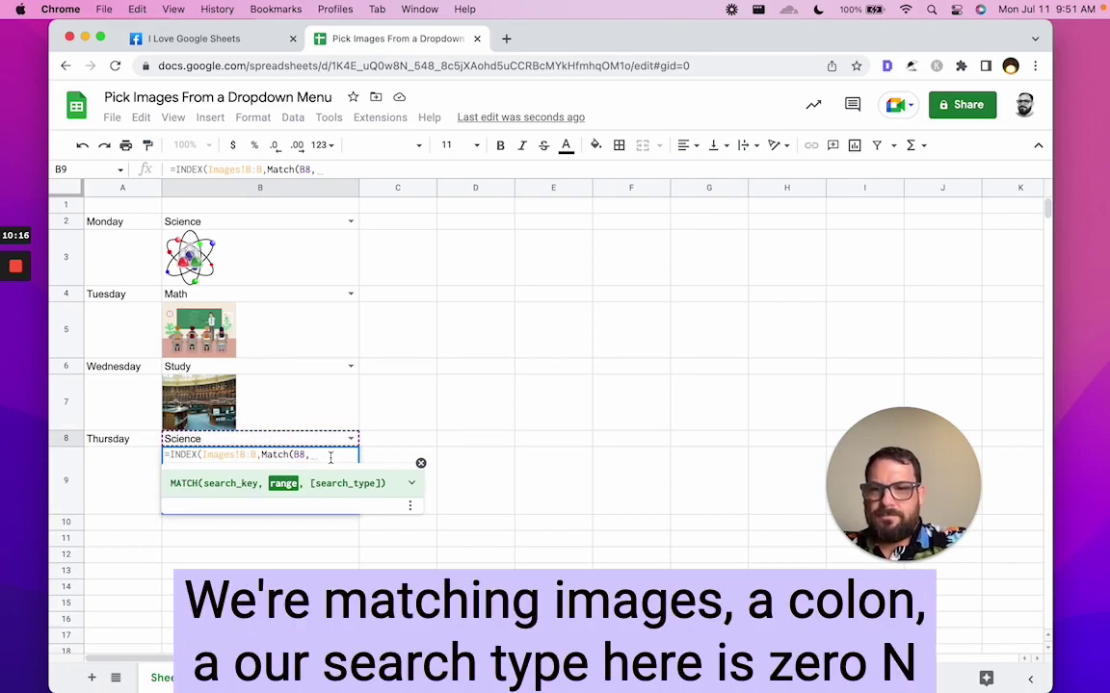
pyautogui.write('Images!A:A')
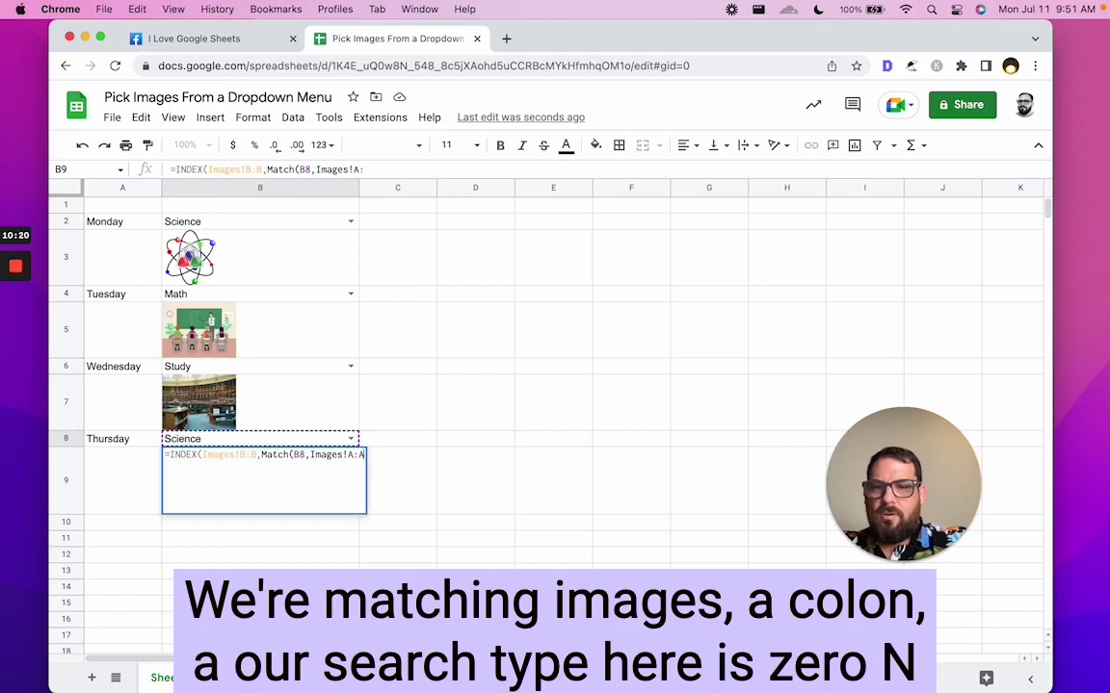
pyautogui.write(',0))')
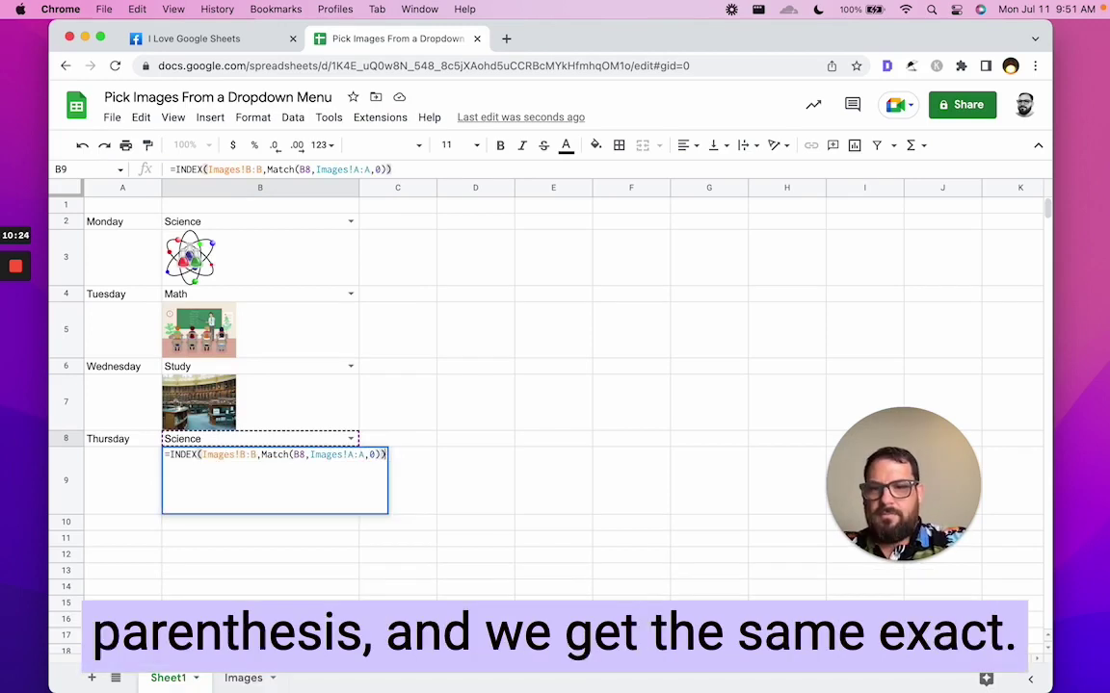
pyautogui.press('Return')
# - Test Thursday's dropdown with English, then Study, checking B9's picture updates
pyautogui.click(260, 481)
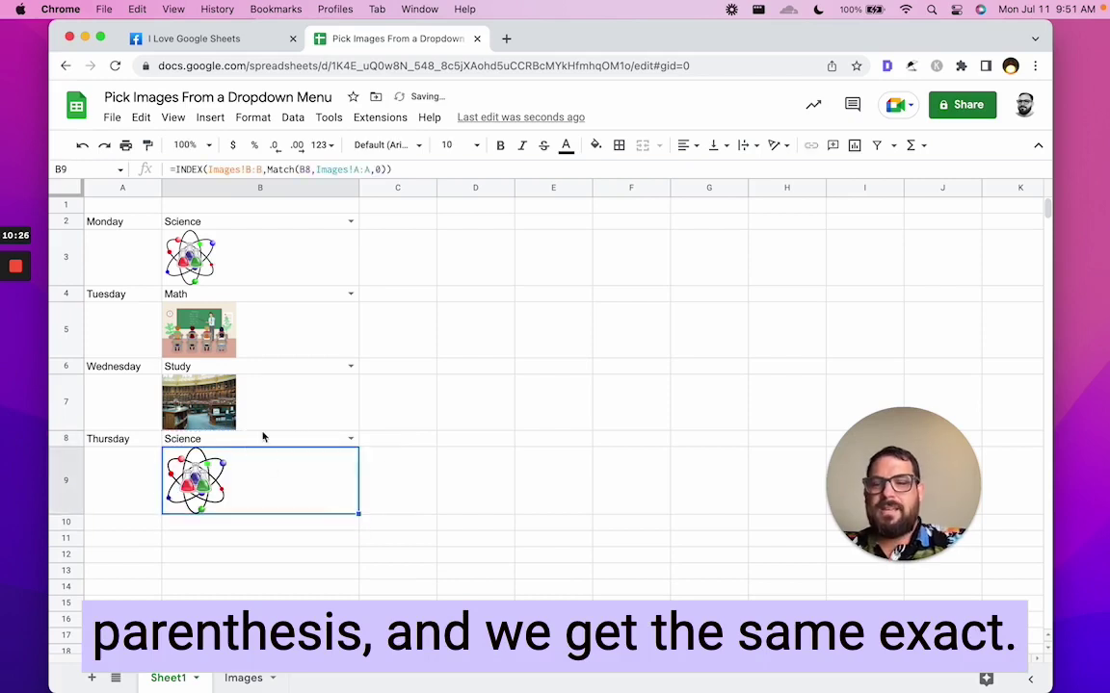
pyautogui.click(349, 439)
pyautogui.click(253, 460)
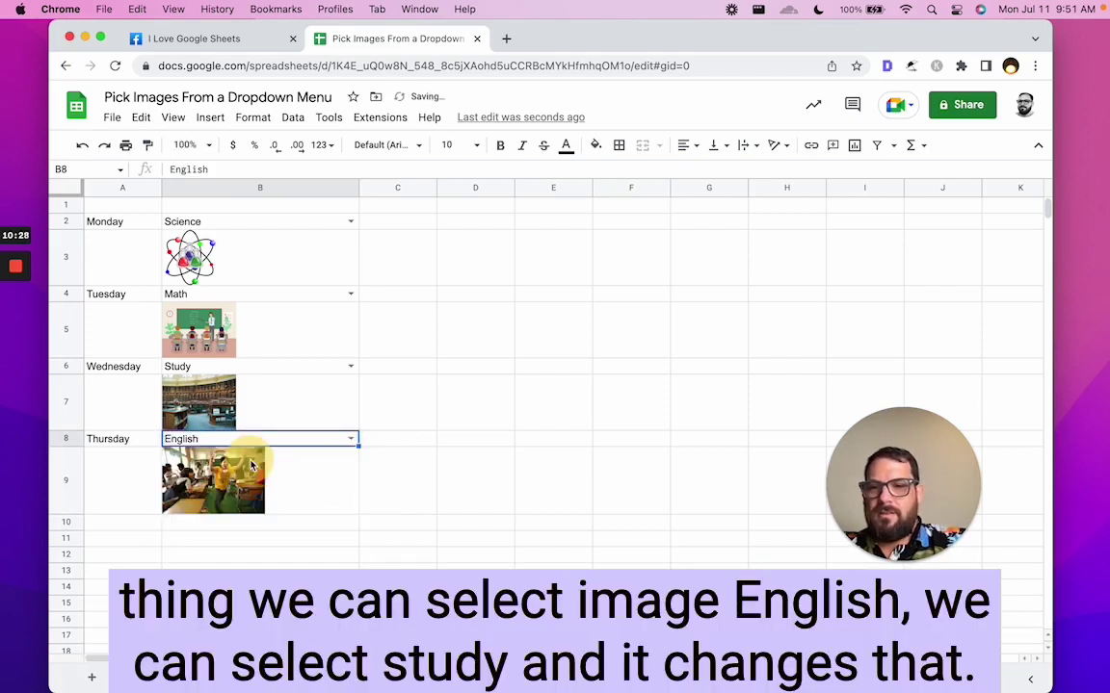
pyautogui.click(320, 487)
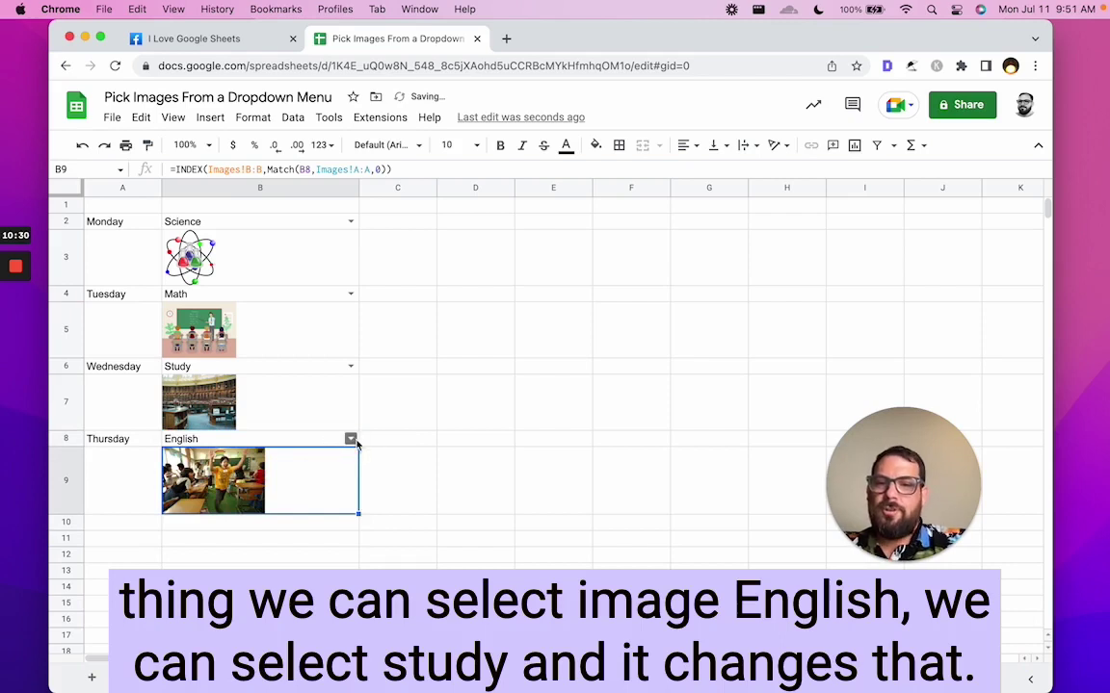
pyautogui.click(350, 439)
pyautogui.click(282, 485)
pyautogui.click(278, 491)
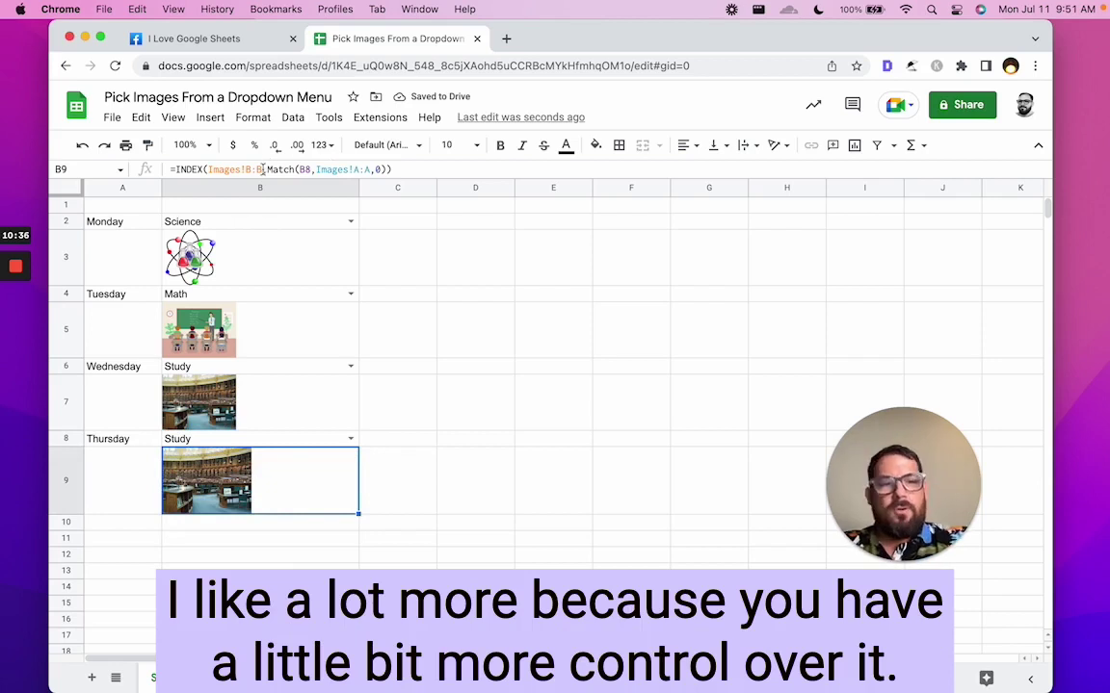
# - Move the Images picture column left of the subject names, then check B5 shows #REF!
pyautogui.moveTo(261, 169); pyautogui.dragTo(208, 169)
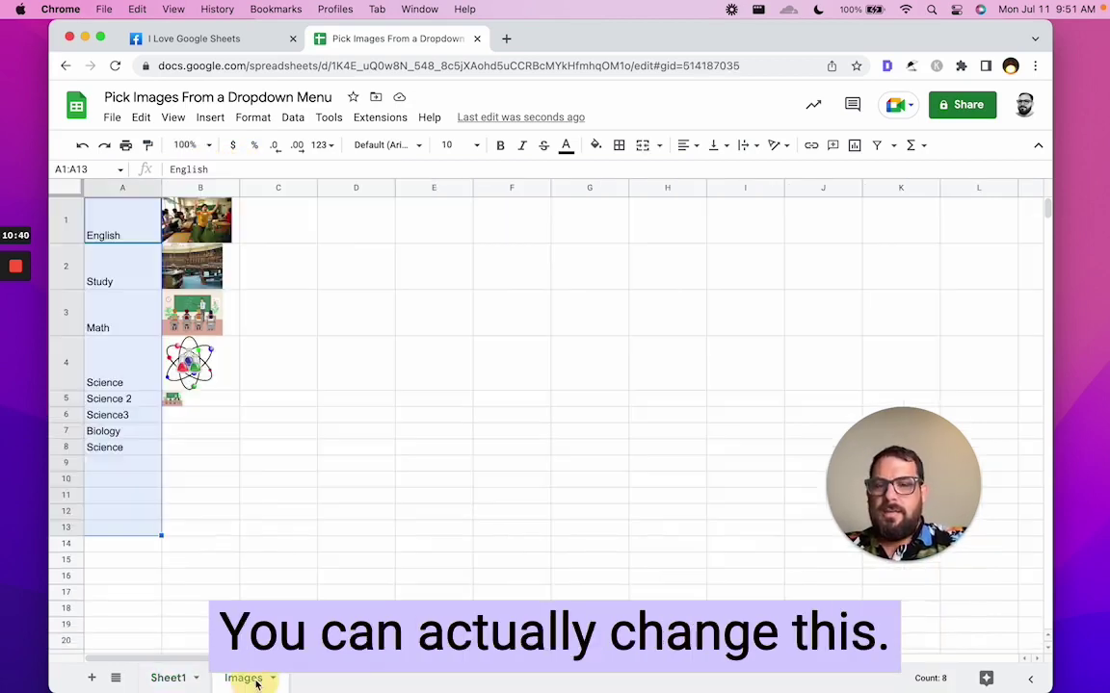
pyautogui.press('Escape')
pyautogui.hotkey('alt', 'Down')
pyautogui.click(201, 190)
pyautogui.moveTo(200, 190); pyautogui.dragTo(129, 185)
pyautogui.click(207, 228)
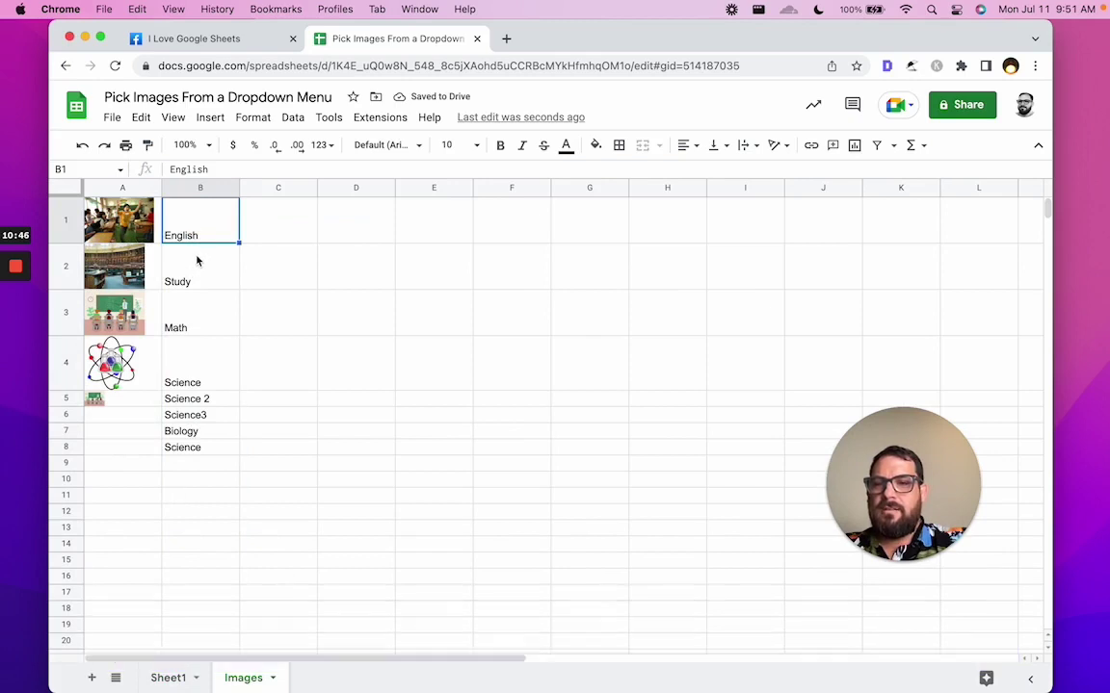
pyautogui.click(169, 677)
pyautogui.click(273, 312)
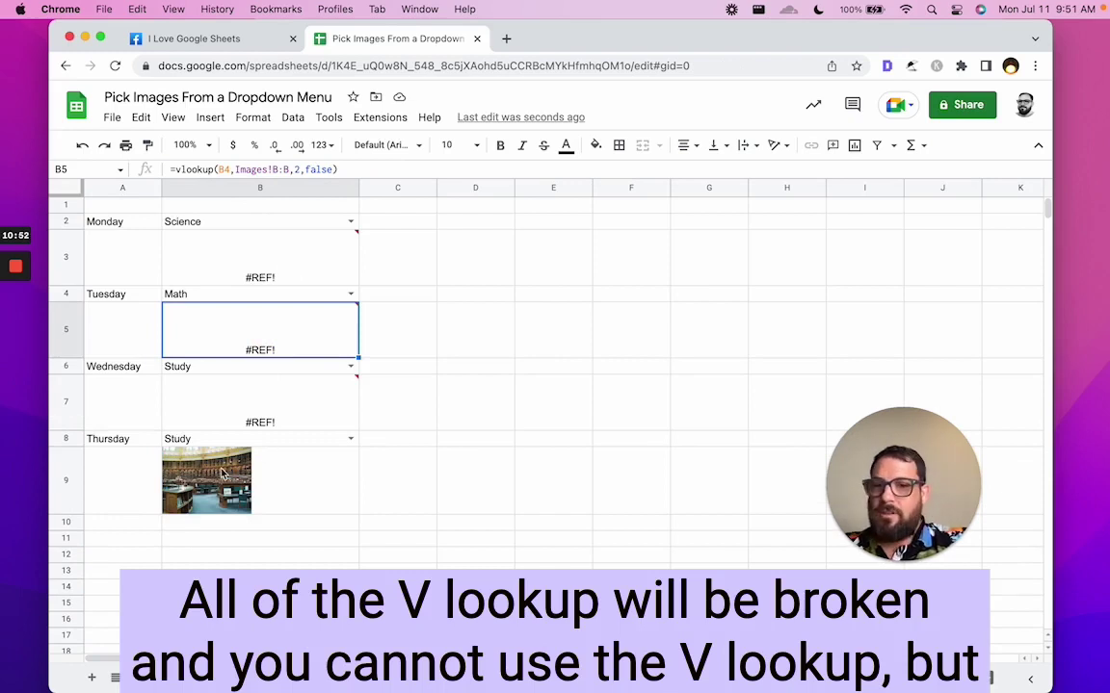
# - Copy B9's INDEX/MATCH picture formula into the B7, B5 and B3 picture cells
pyautogui.click(247, 491)
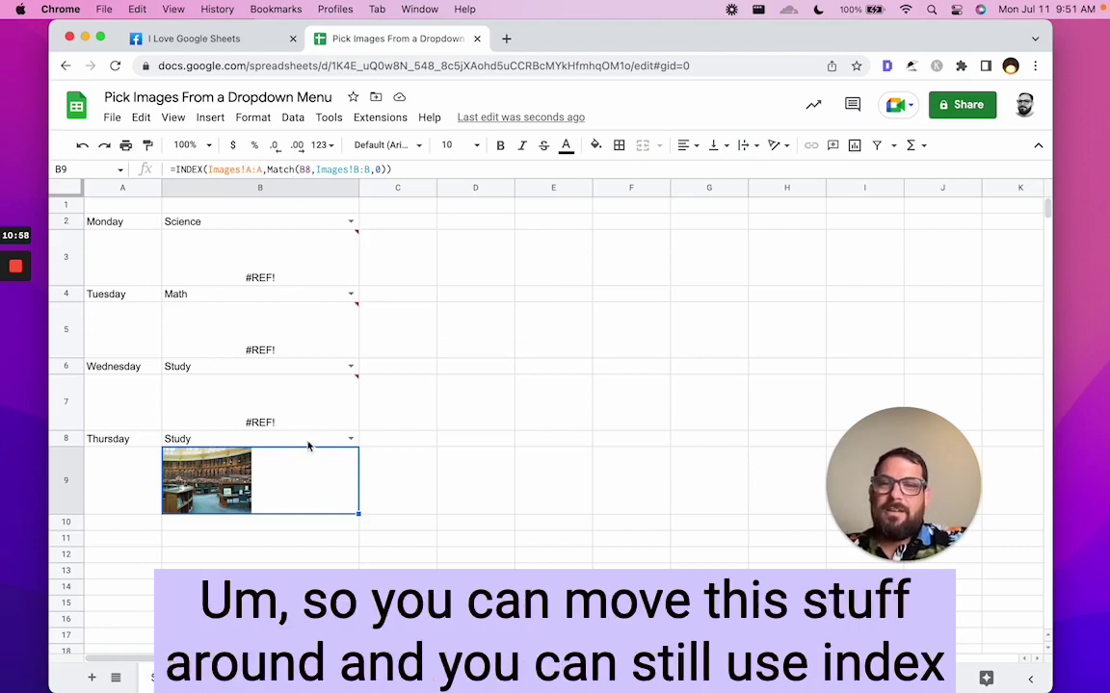
pyautogui.hotkey('alt', 'Down')
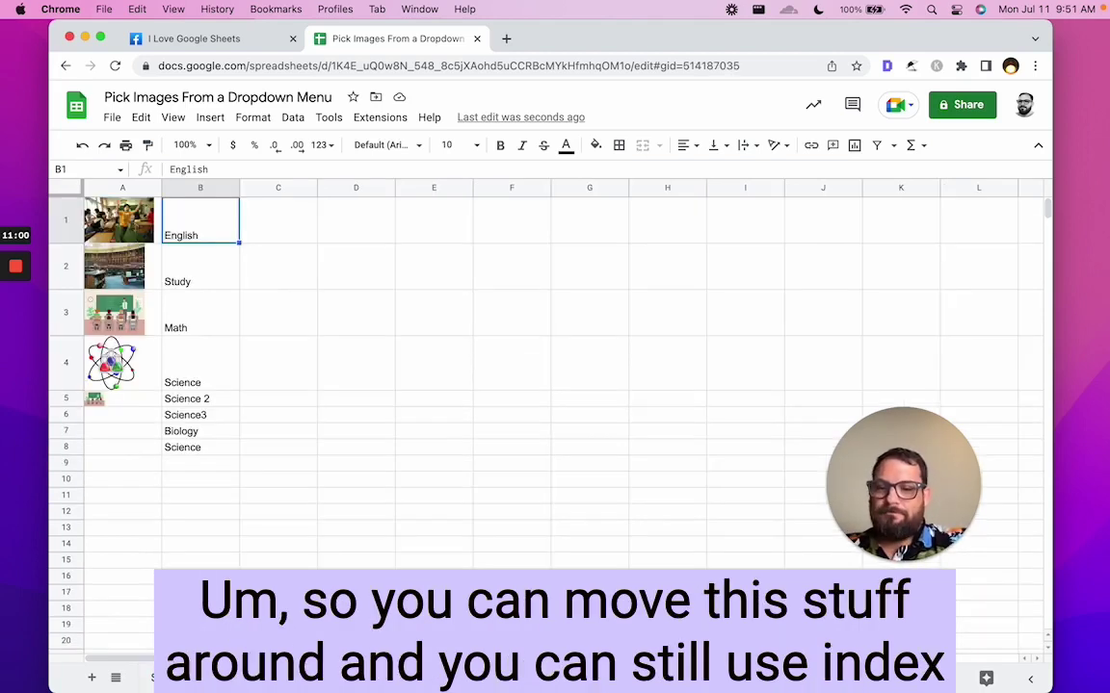
pyautogui.hotkey('alt', 'Up')
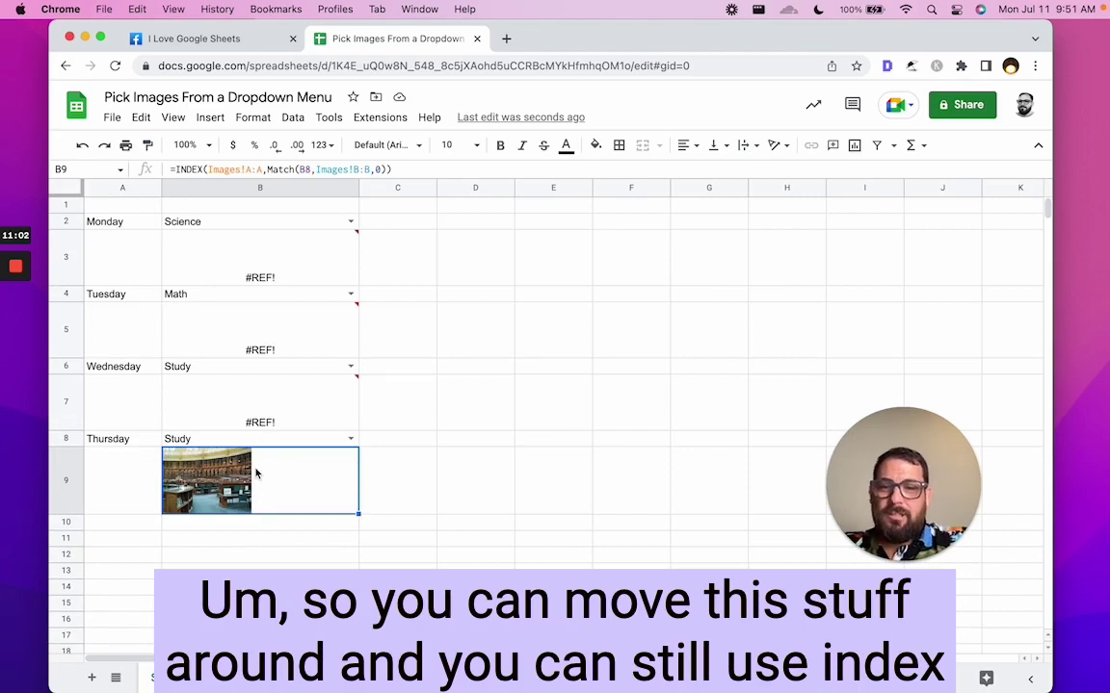
pyautogui.hotkey('ctrl', 'c')
pyautogui.press('Up')
pyautogui.press('Up')
pyautogui.press('super+v')
pyautogui.press('Up')
pyautogui.press('Up')
pyautogui.press('super+v')
pyautogui.press('Up')
pyautogui.press('Up')
pyautogui.press('super+v')
# - Set Wednesday's subject in B6 to English and check the picture cells B7 and B9
pyautogui.click(270, 375)
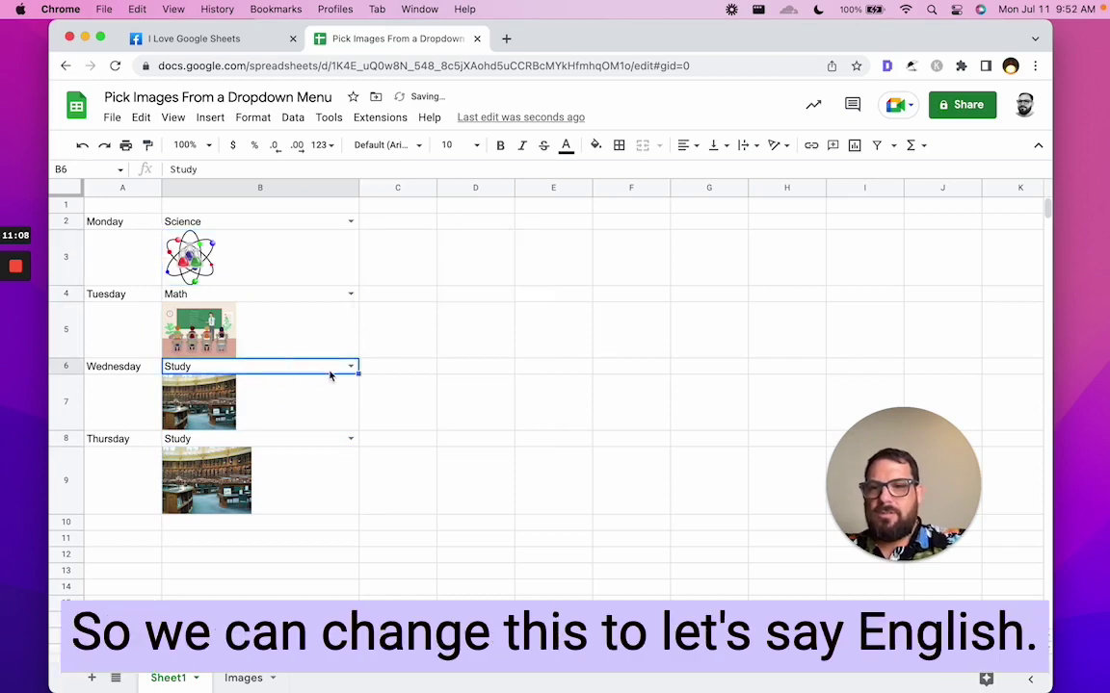
pyautogui.click(351, 367)
pyautogui.click(257, 390)
pyautogui.click(323, 405)
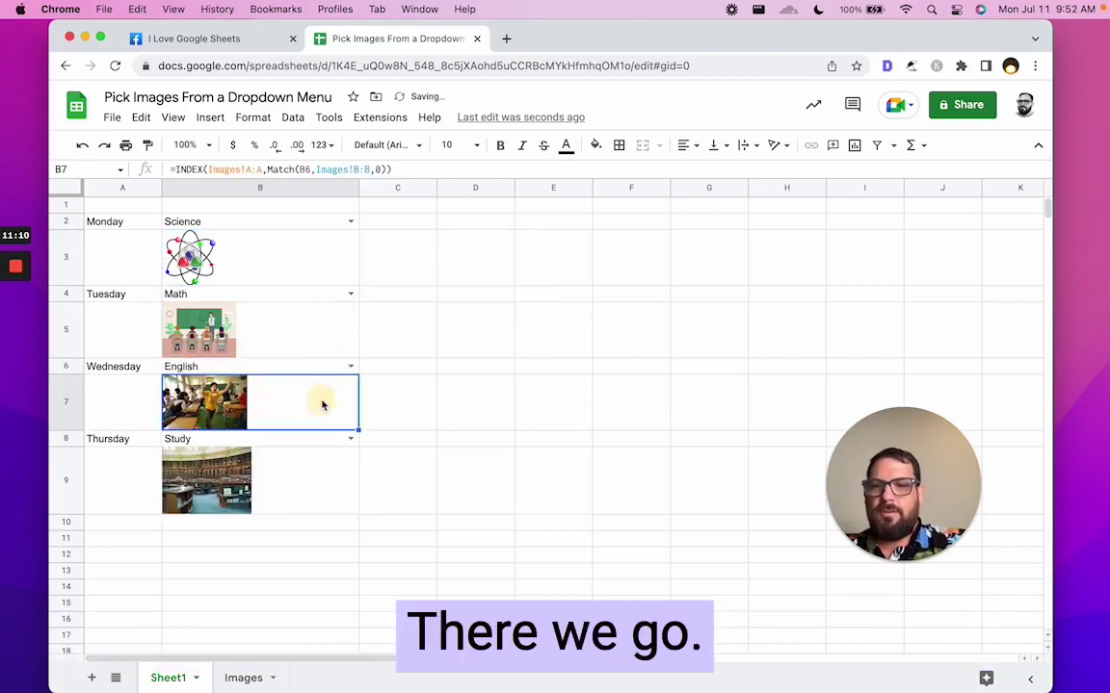
pyautogui.click(258, 490)
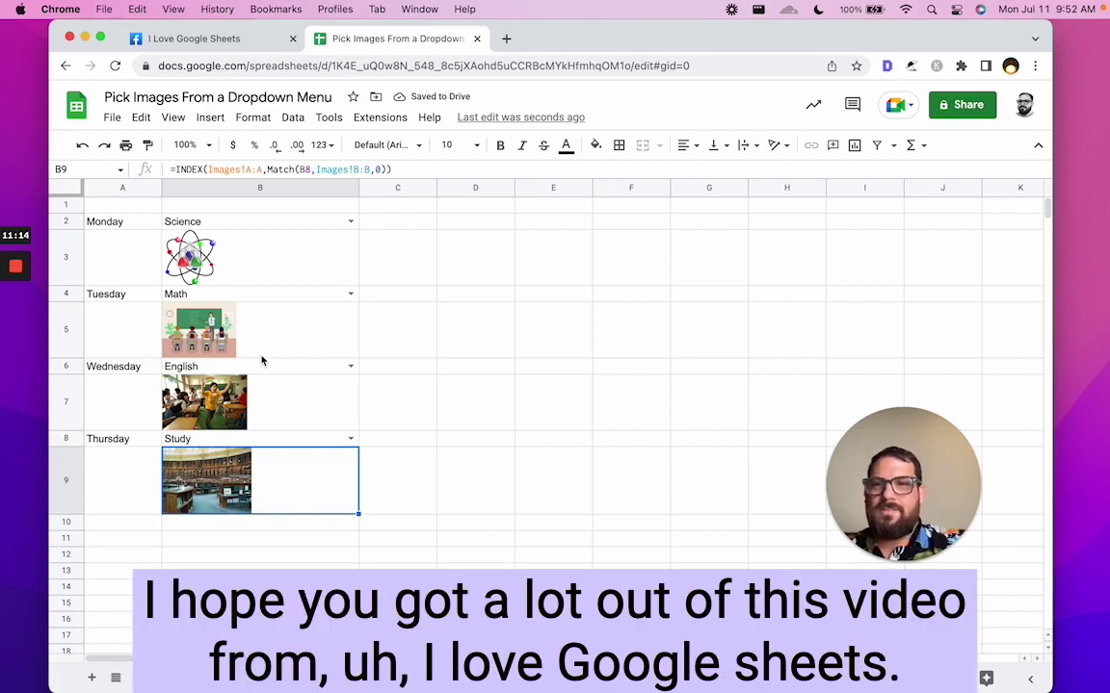
pyautogui.click(217, 39)
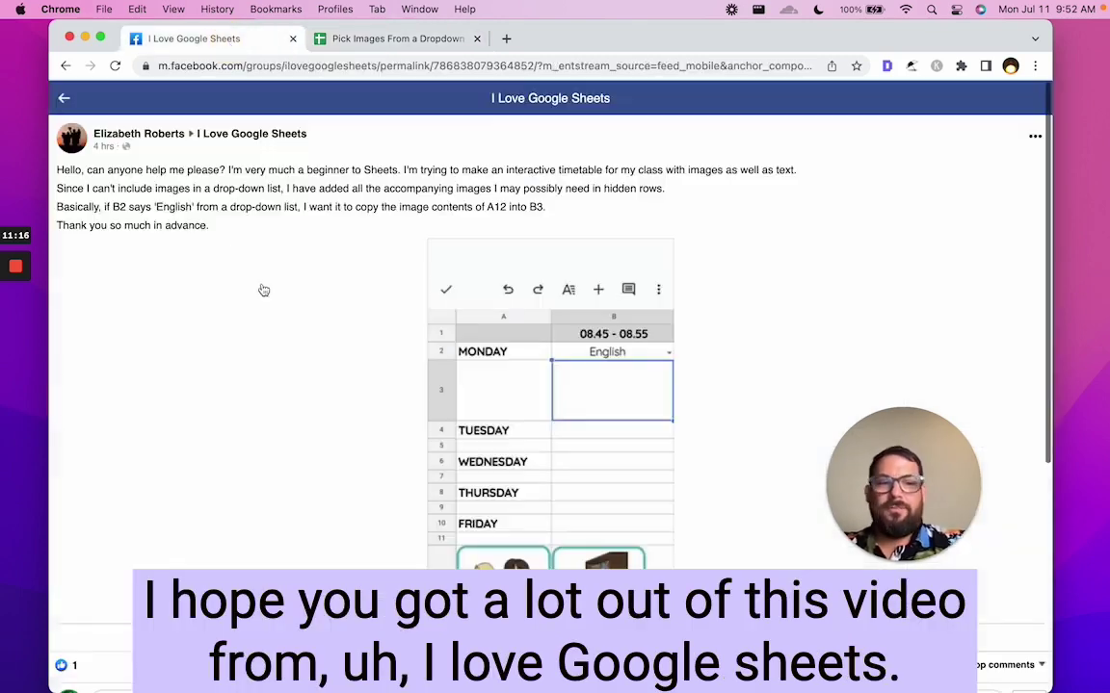